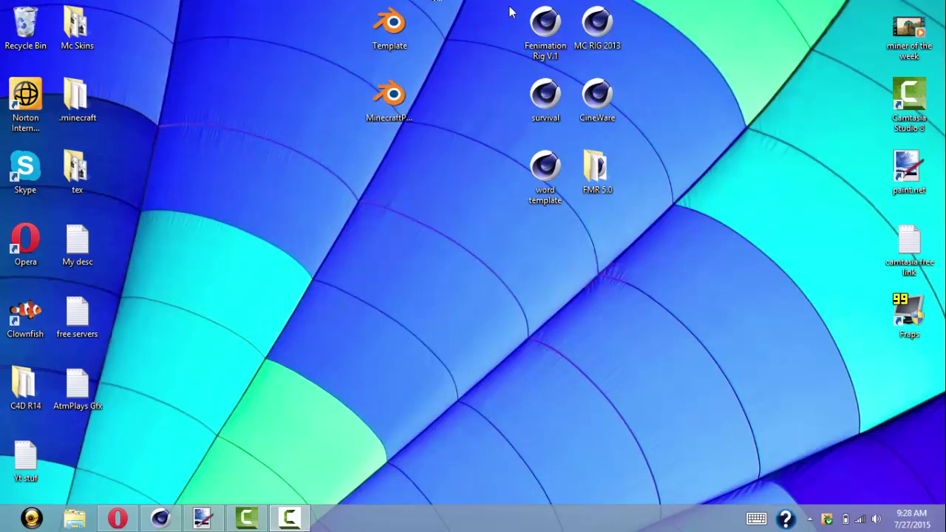
{"action": "left_click_drag", "start_coordinate": [482, 20], "coordinate": [551, 242]}
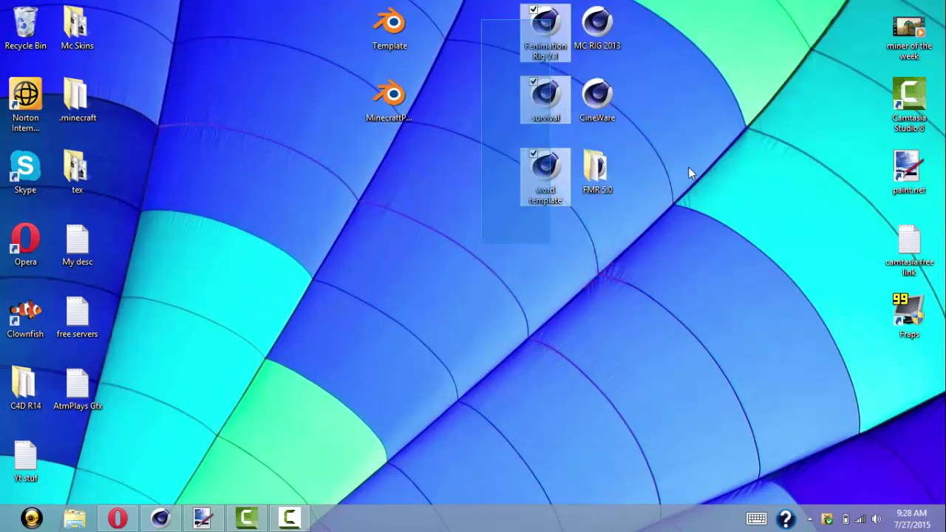
{"action": "left_click_drag", "start_coordinate": [688, 167], "coordinate": [622, 261]}
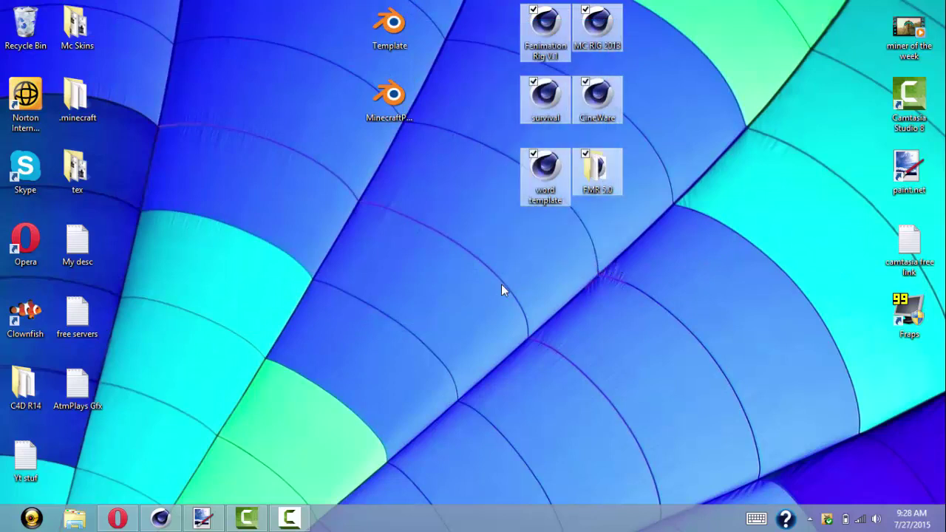
{"action": "left_click", "coordinate": [466, 295]}
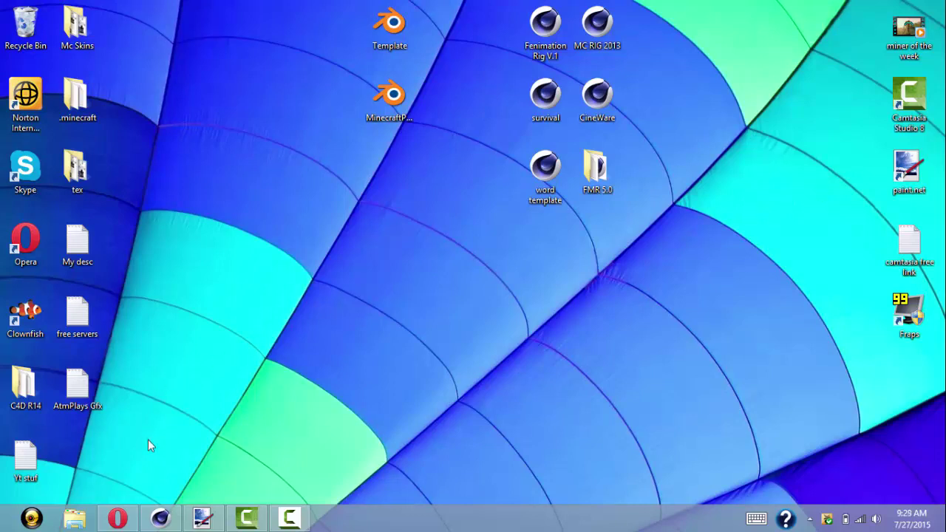
Switch to the Opera browser and search Google for novaskin.
{"action": "left_click", "coordinate": [160, 518]}
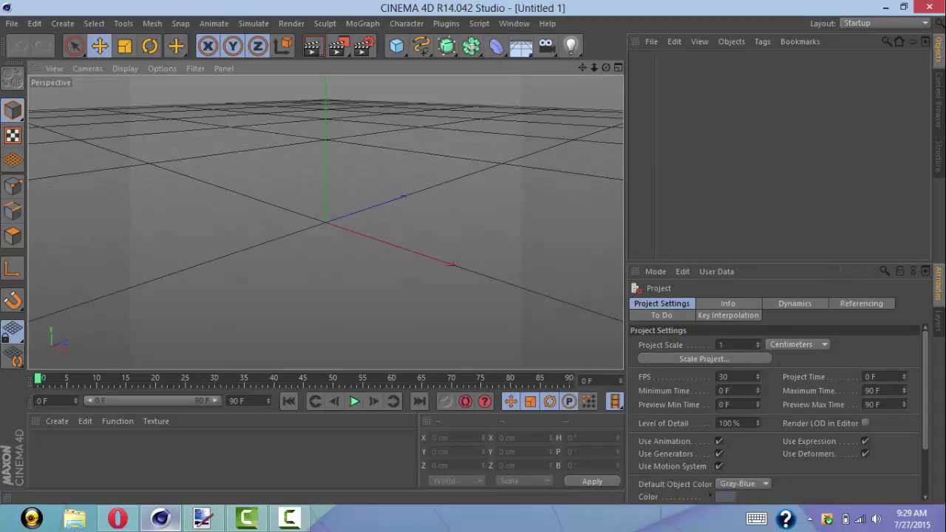
{"action": "left_click", "coordinate": [117, 517]}
{"action": "key", "text": "ctrl+l"}
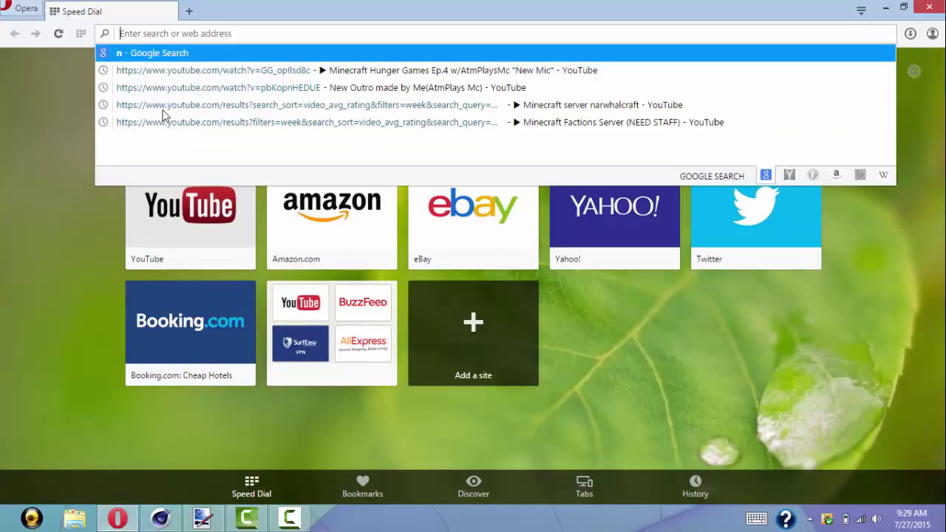
{"action": "type", "text": "novaskin"}
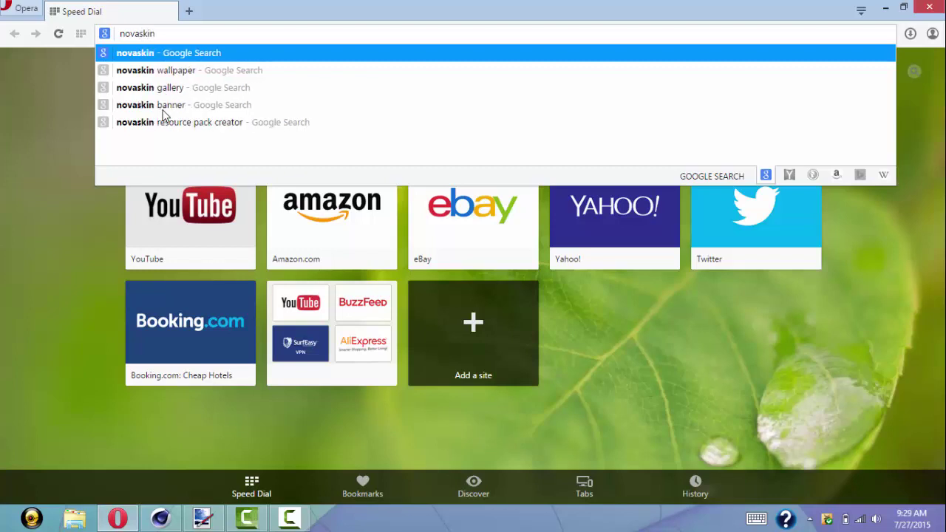
{"action": "key", "text": "Return"}
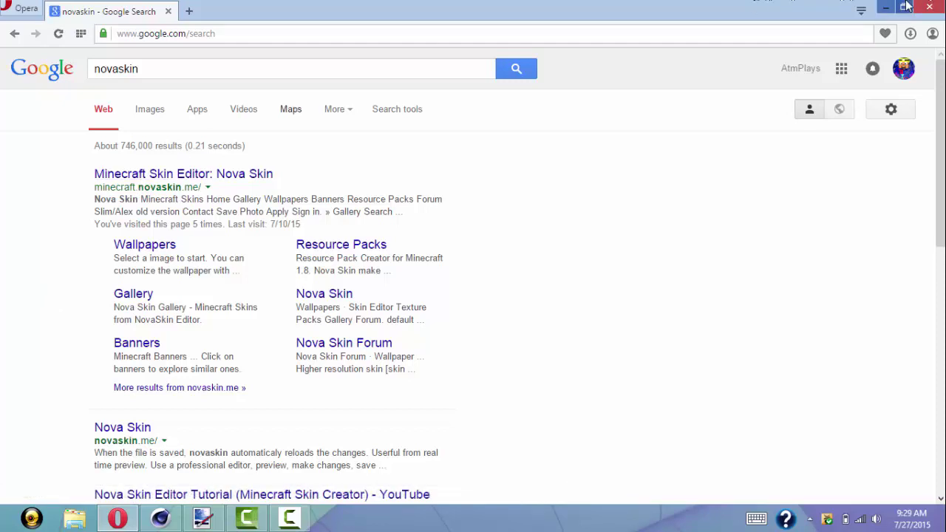
{"action": "left_click", "coordinate": [889, 9]}
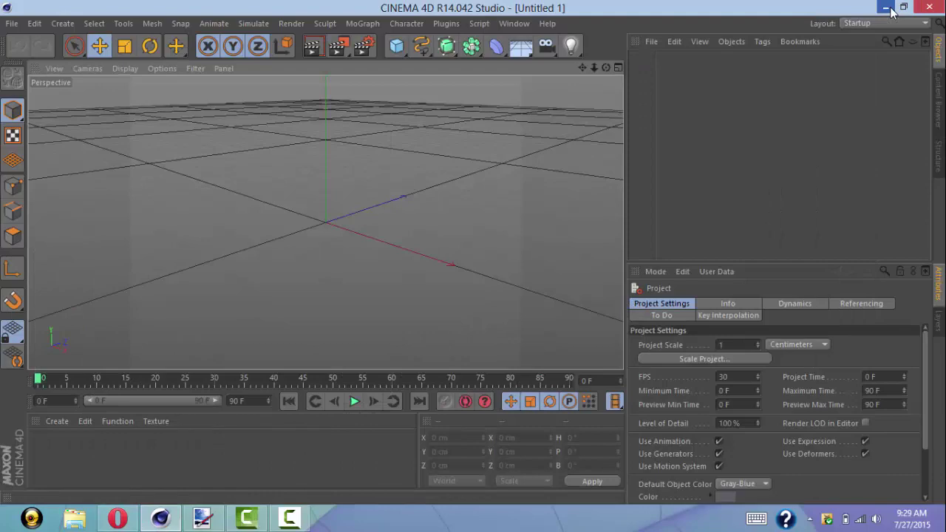
{"action": "left_click", "coordinate": [890, 9]}
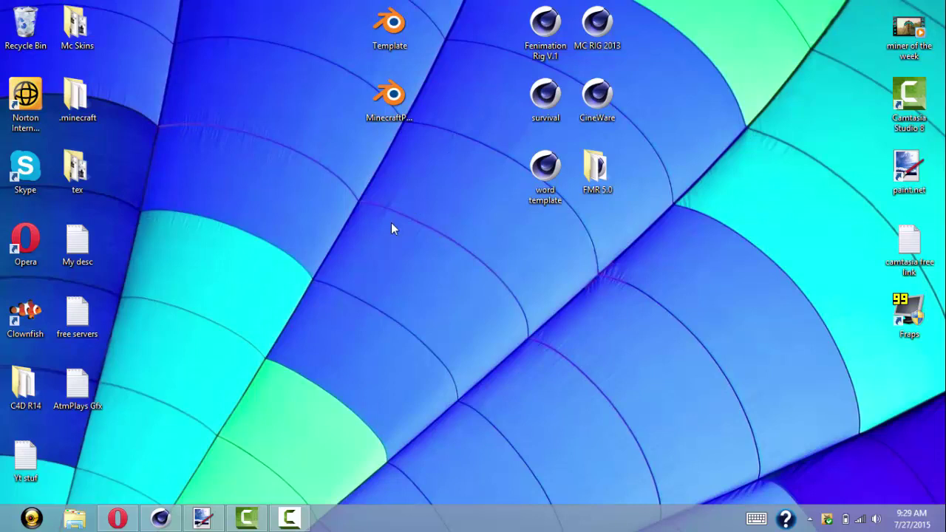
{"action": "left_click_drag", "start_coordinate": [399, 214], "coordinate": [296, 19]}
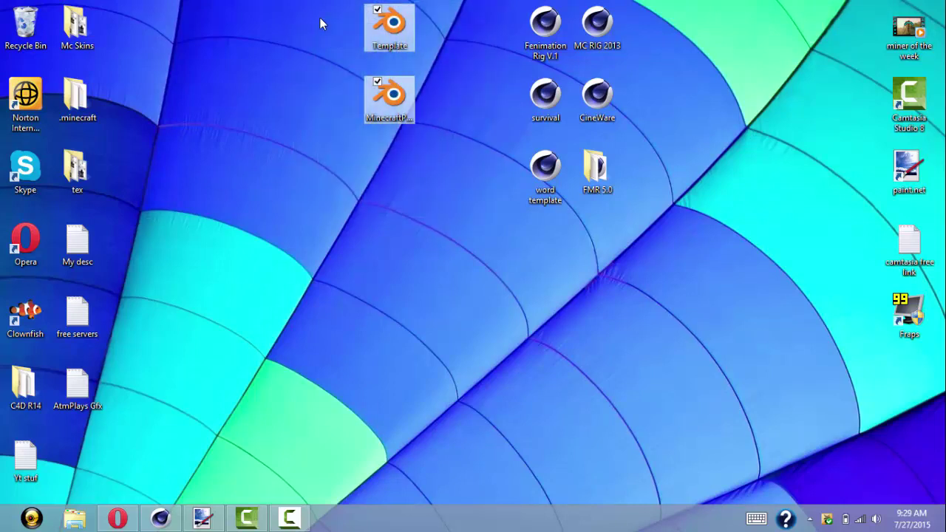
Switch to Cinema 4D and load the FMR 5.0 rig from the content browser presets into the empty scene.
{"action": "left_click", "coordinate": [159, 518]}
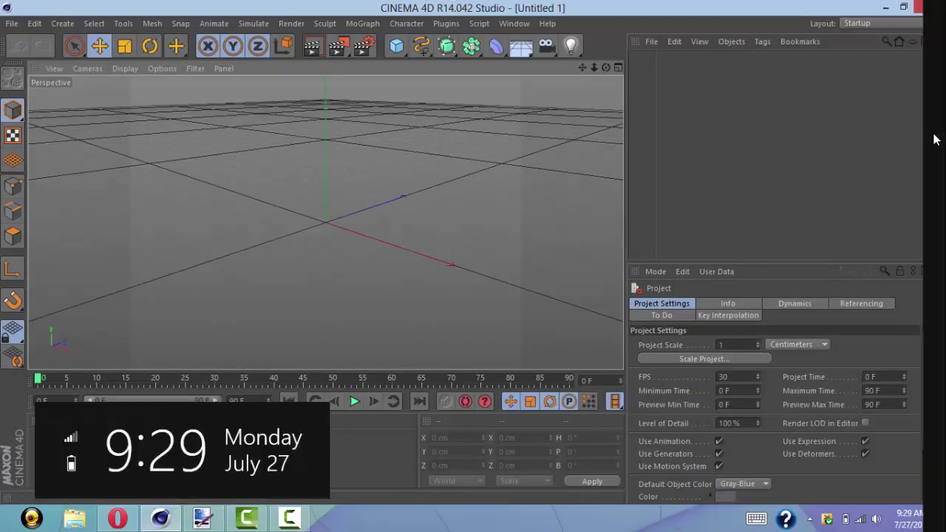
{"action": "left_click", "coordinate": [937, 169]}
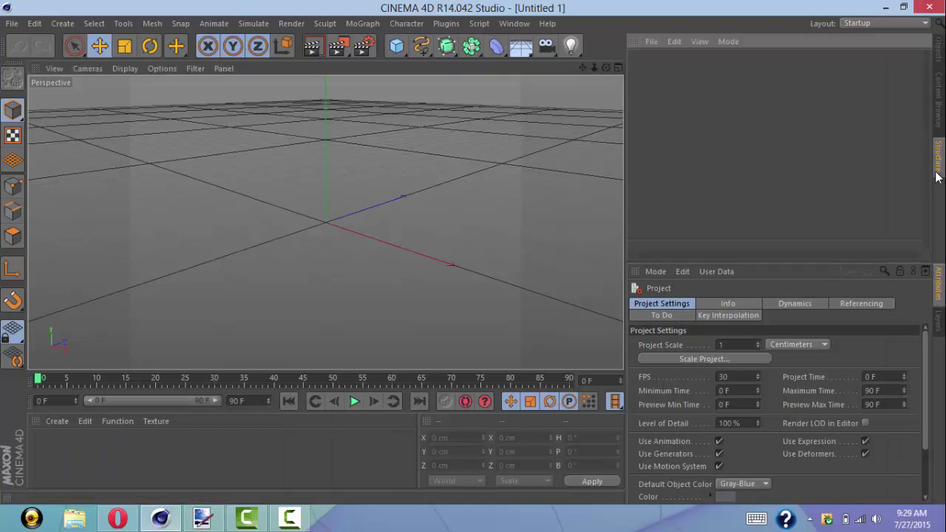
{"action": "left_click", "coordinate": [938, 100]}
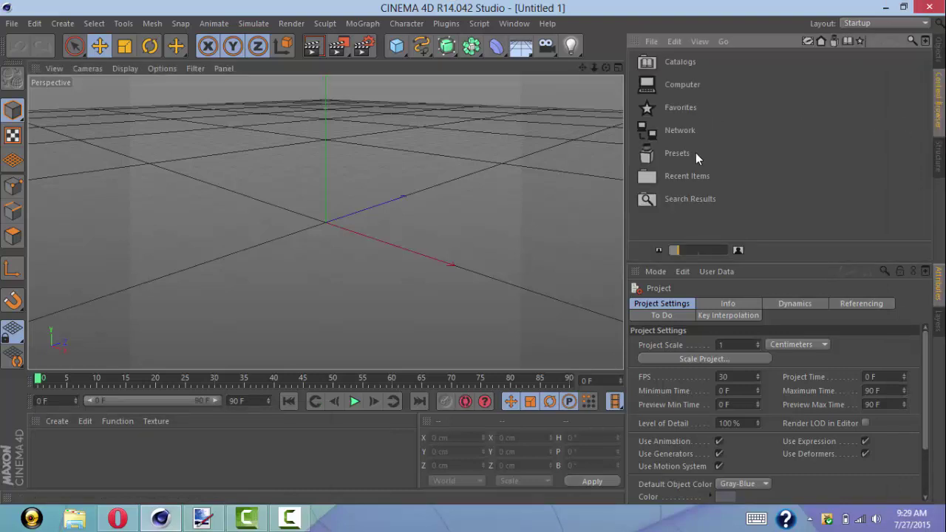
{"action": "left_click", "coordinate": [688, 153]}
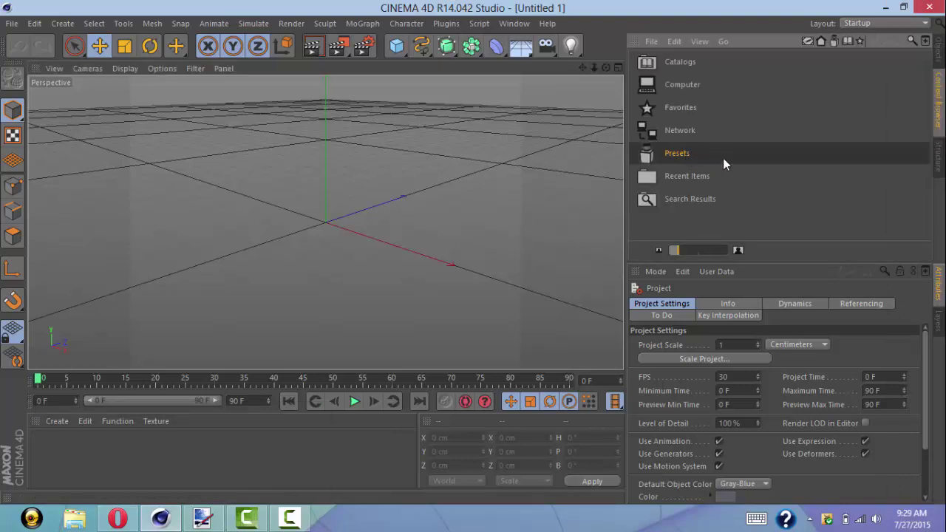
{"action": "double_click", "coordinate": [716, 151]}
{"action": "double_click", "coordinate": [695, 87]}
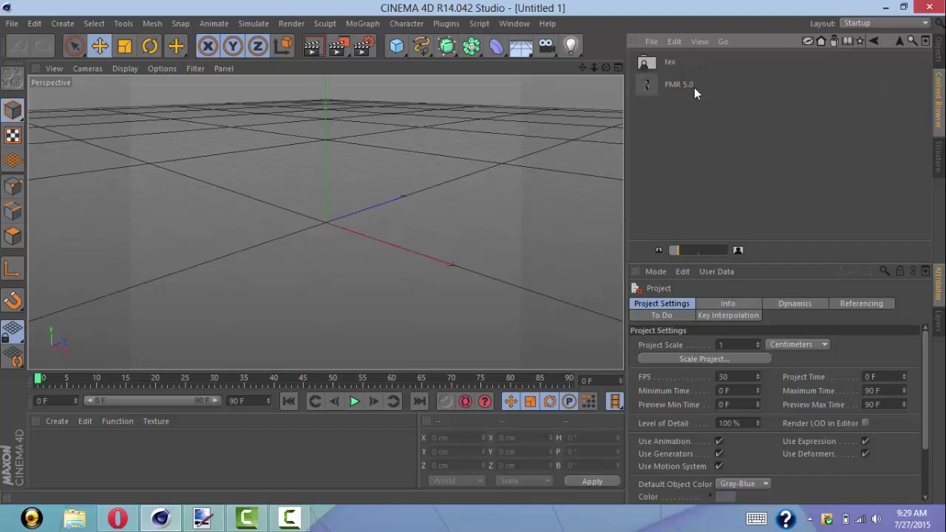
{"action": "double_click", "coordinate": [694, 88]}
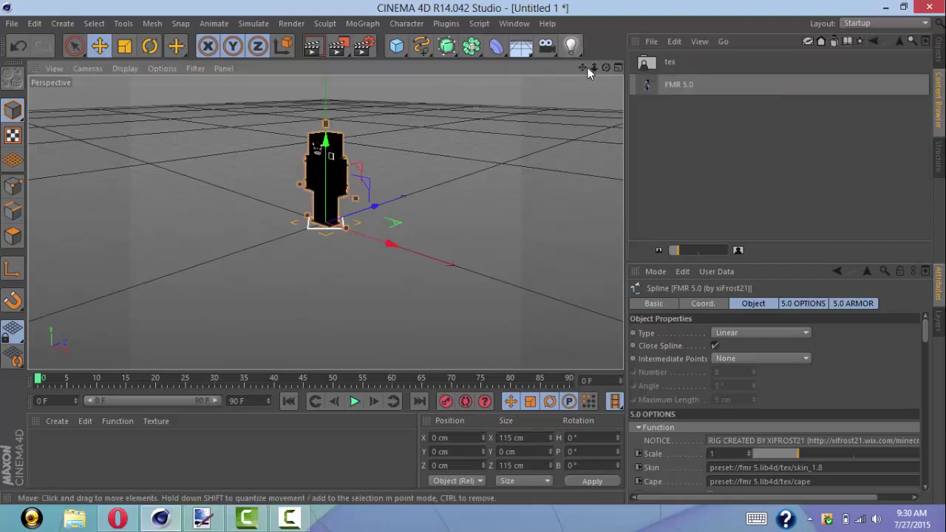
Add an Infinite Light to the scene to light the character rig.
{"action": "scroll", "coordinate": [571, 71], "scroll_direction": "up", "scroll_amount": 3}
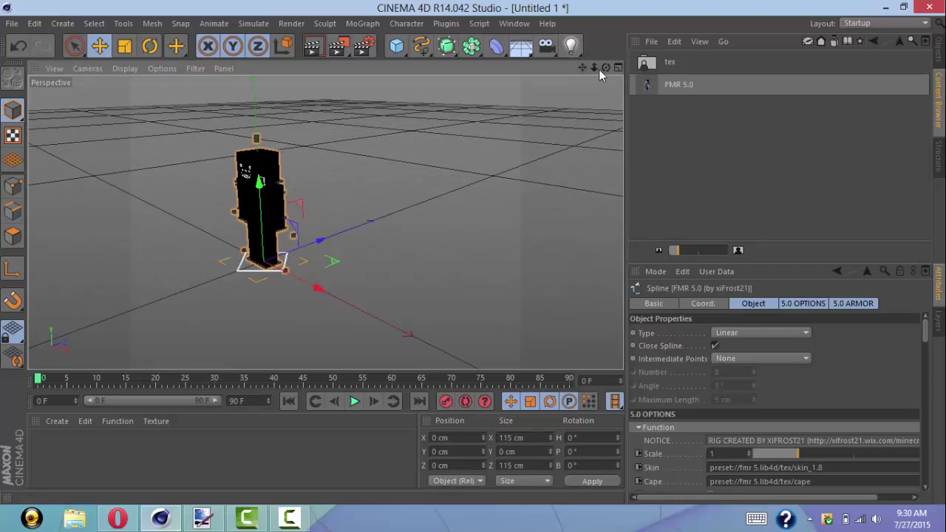
{"action": "left_click_drag", "start_coordinate": [606, 67], "coordinate": [582, 68]}
{"action": "scroll", "coordinate": [458, 130], "scroll_direction": "up", "scroll_amount": 3}
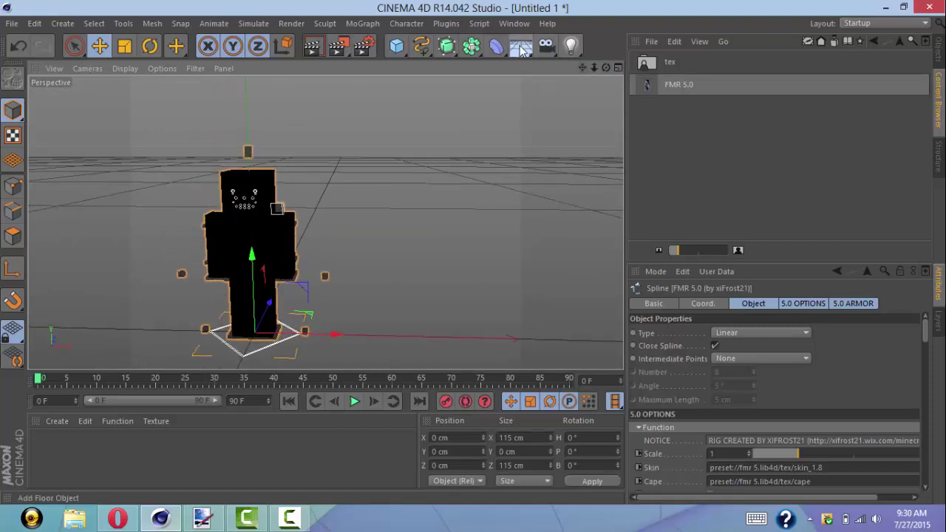
{"action": "left_click", "coordinate": [522, 51]}
{"action": "left_click", "coordinate": [591, 32]}
{"action": "left_click", "coordinate": [574, 51]}
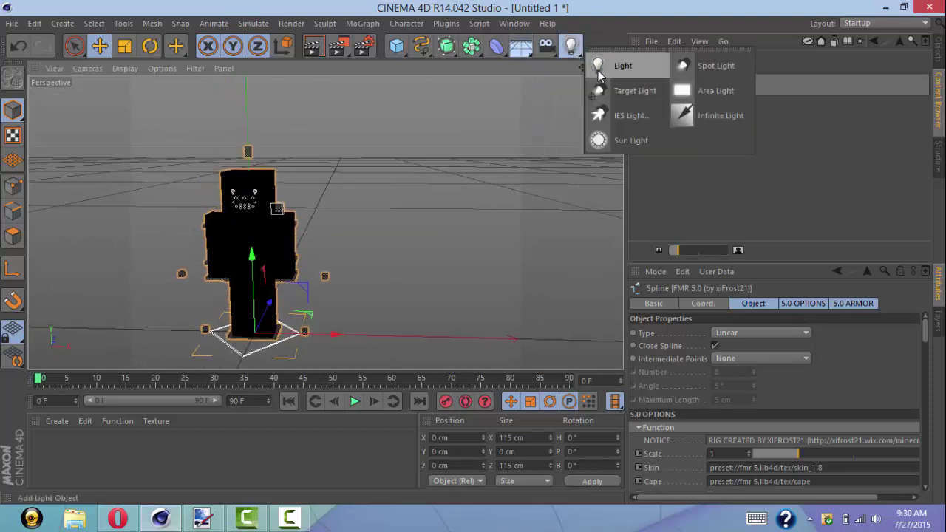
{"action": "left_click_drag", "start_coordinate": [599, 73], "coordinate": [682, 112]}
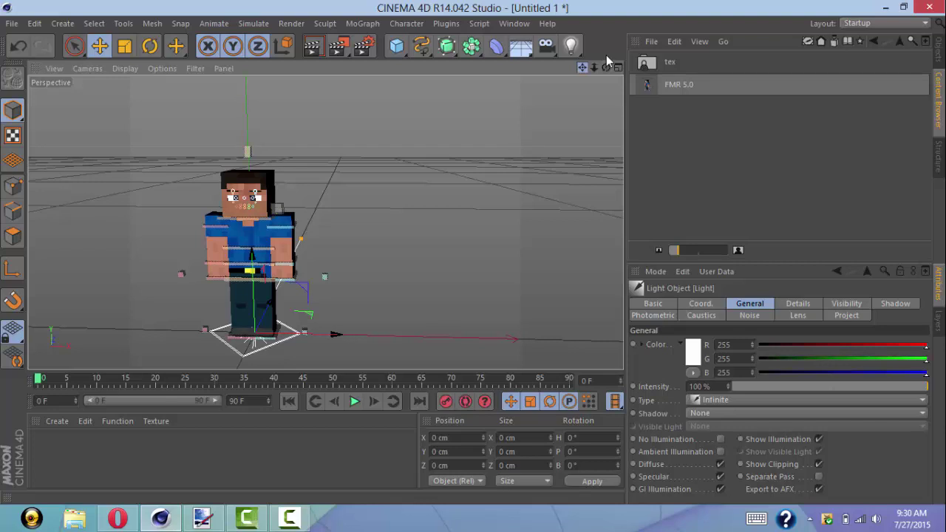
Widen the object and attribute area and select the FMR 5.0 rig in the object list.
{"action": "left_click_drag", "start_coordinate": [582, 67], "coordinate": [658, 52]}
{"action": "scroll", "coordinate": [396, 201], "scroll_direction": "up", "scroll_amount": 3}
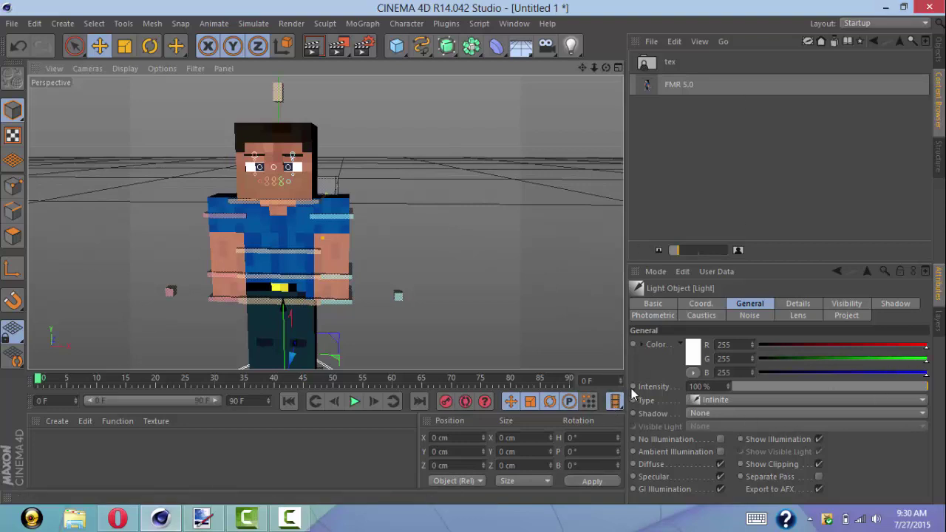
{"action": "left_click_drag", "start_coordinate": [624, 390], "coordinate": [528, 389]}
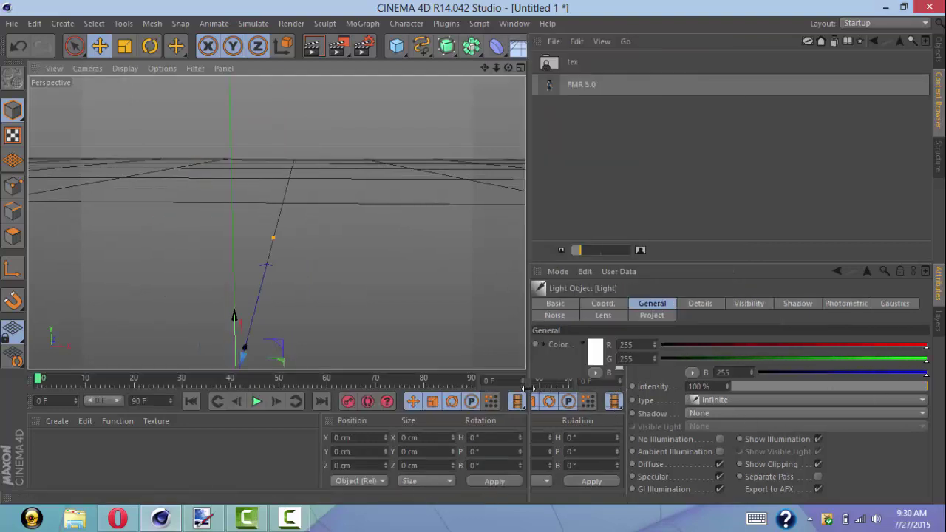
{"action": "left_click", "coordinate": [939, 52]}
{"action": "left_click", "coordinate": [598, 67]}
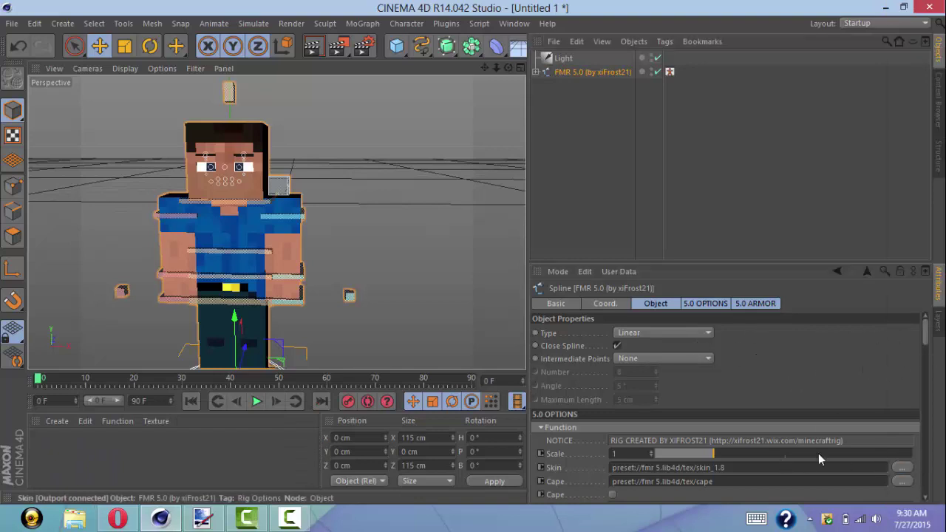
Load the image named download from the Mc Skins folder on the desktop as the rig's skin.
{"action": "left_click", "coordinate": [902, 467]}
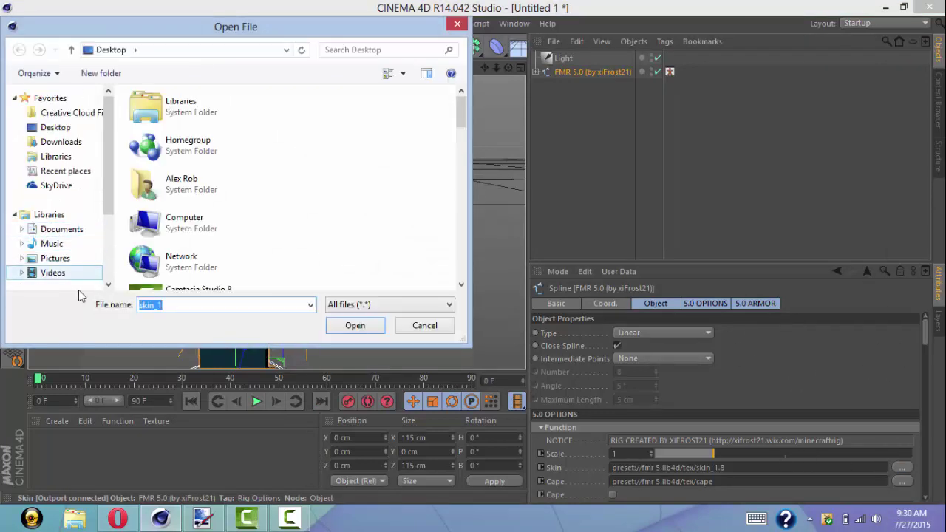
{"action": "left_click", "coordinate": [86, 126]}
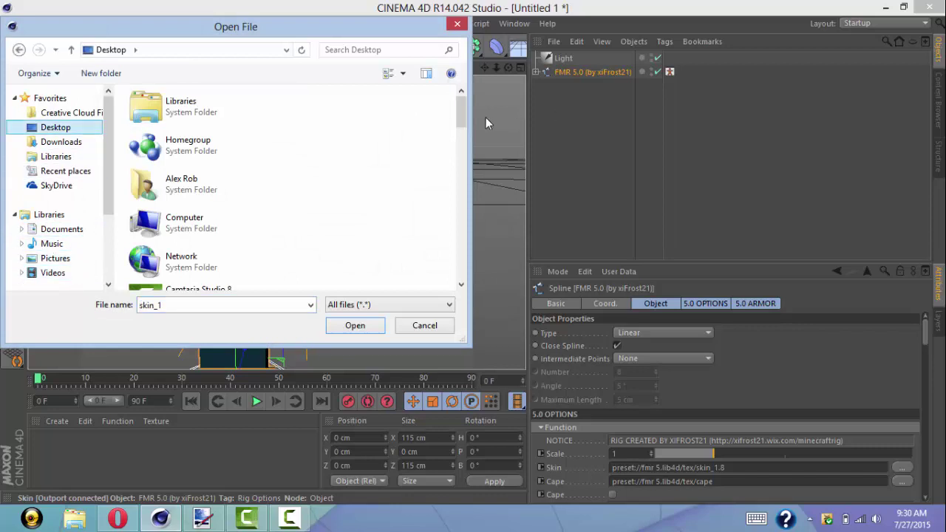
{"action": "left_click_drag", "start_coordinate": [460, 112], "coordinate": [458, 186]}
{"action": "left_click", "coordinate": [198, 216]}
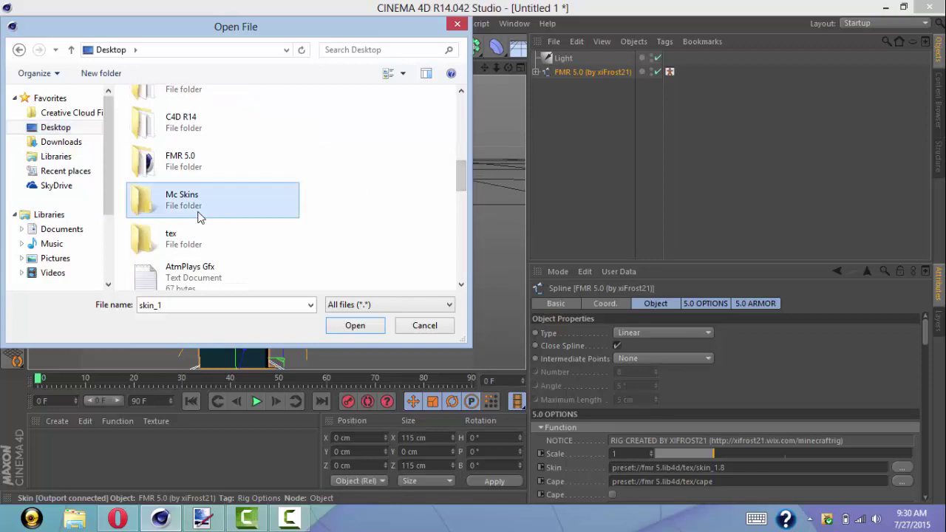
{"action": "double_click", "coordinate": [198, 216]}
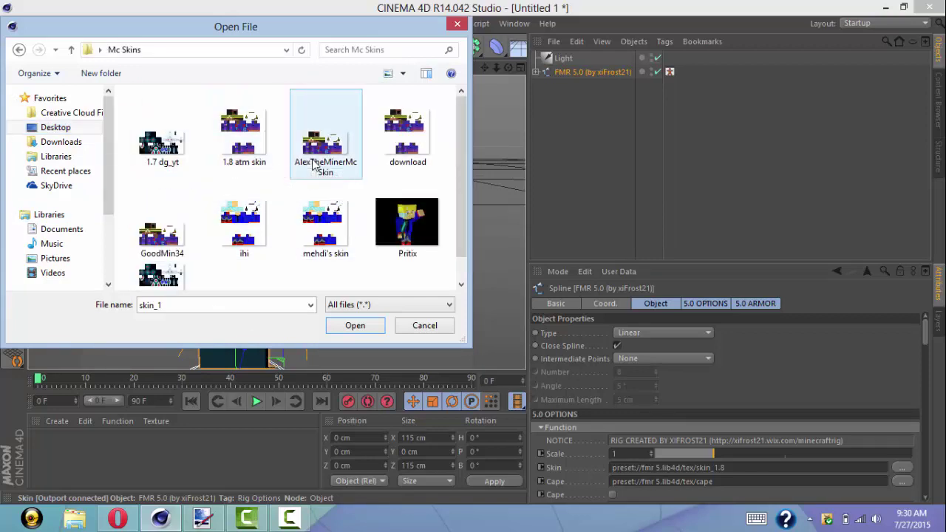
{"action": "double_click", "coordinate": [404, 157]}
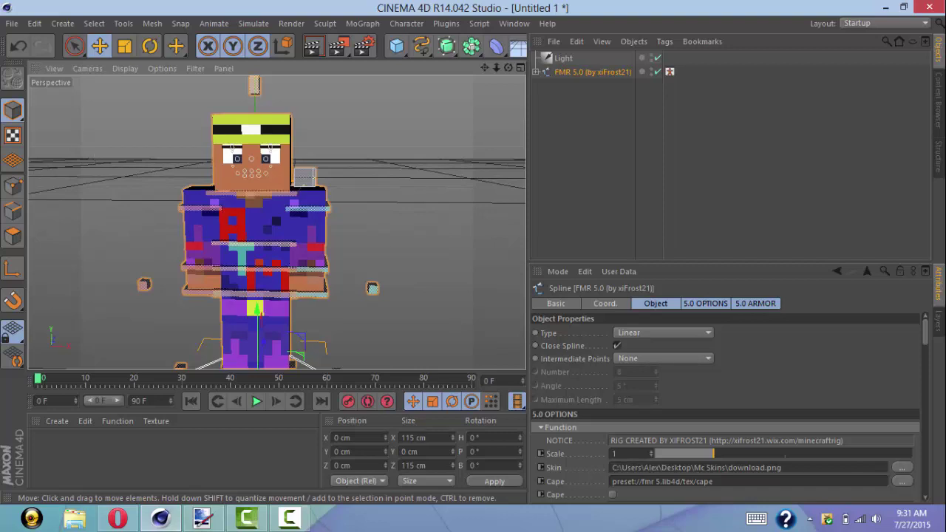
Rotate the character's right arm control to raise the arm, to about H 7°, P -98° and B 29°.
{"action": "left_click", "coordinate": [151, 46]}
{"action": "left_click", "coordinate": [190, 209]}
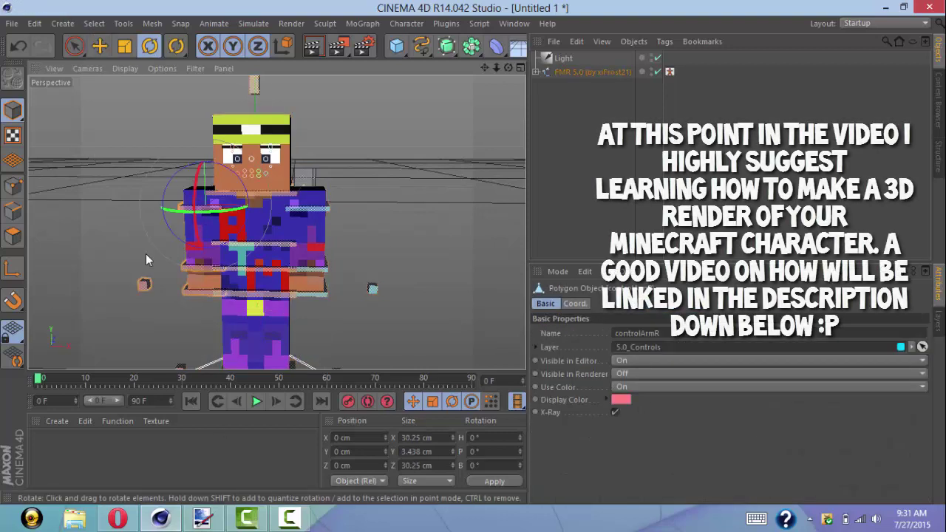
{"action": "left_click_drag", "start_coordinate": [196, 205], "coordinate": [455, 139]}
{"action": "left_click_drag", "start_coordinate": [497, 68], "coordinate": [120, 235]}
{"action": "mouse_move", "coordinate": [163, 205]}
{"action": "left_mouse_down"}
{"action": "mouse_move", "coordinate": [188, 225]}
{"action": "mouse_move", "coordinate": [180, 213]}
{"action": "left_mouse_up"}
{"action": "left_click", "coordinate": [232, 246]}
{"action": "left_click", "coordinate": [164, 189]}
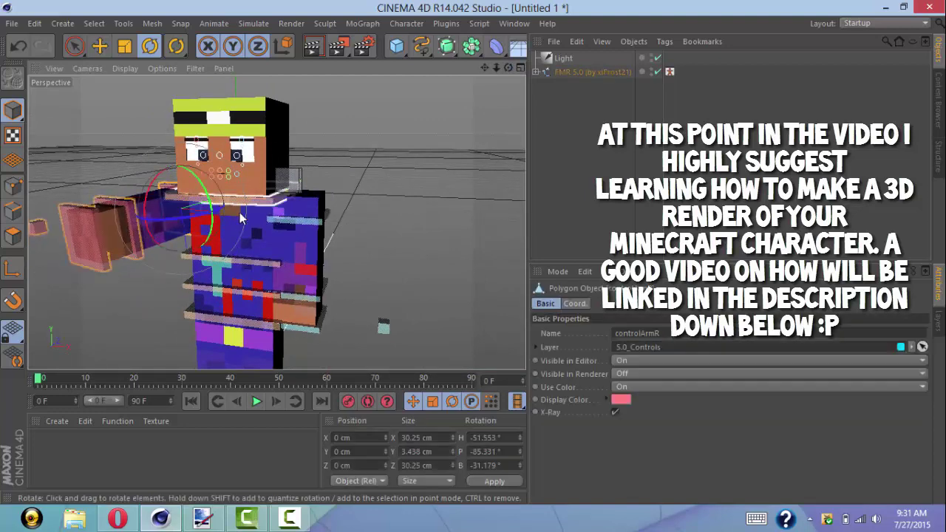
{"action": "left_click_drag", "start_coordinate": [240, 213], "coordinate": [242, 221]}
{"action": "left_click_drag", "start_coordinate": [151, 204], "coordinate": [223, 201]}
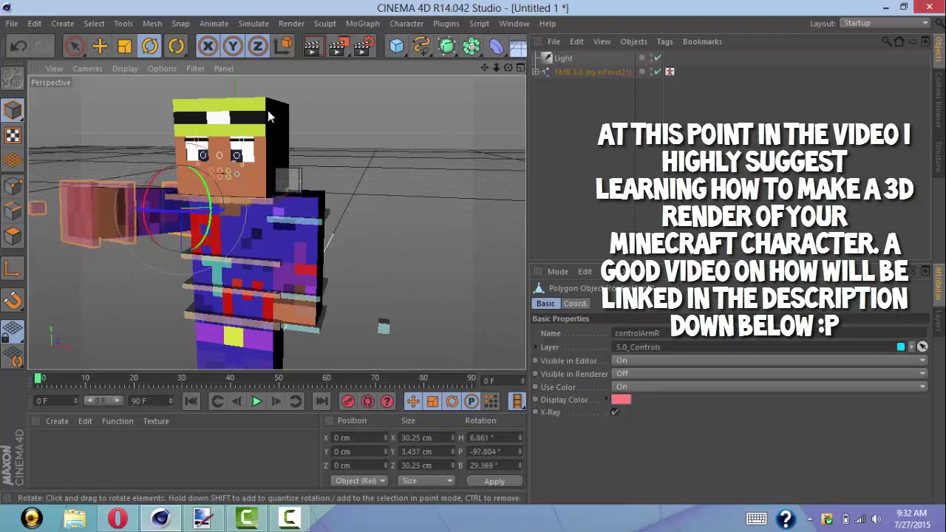
Rotate the neck control to turn and tilt the character's head slightly.
{"action": "left_click", "coordinate": [217, 199]}
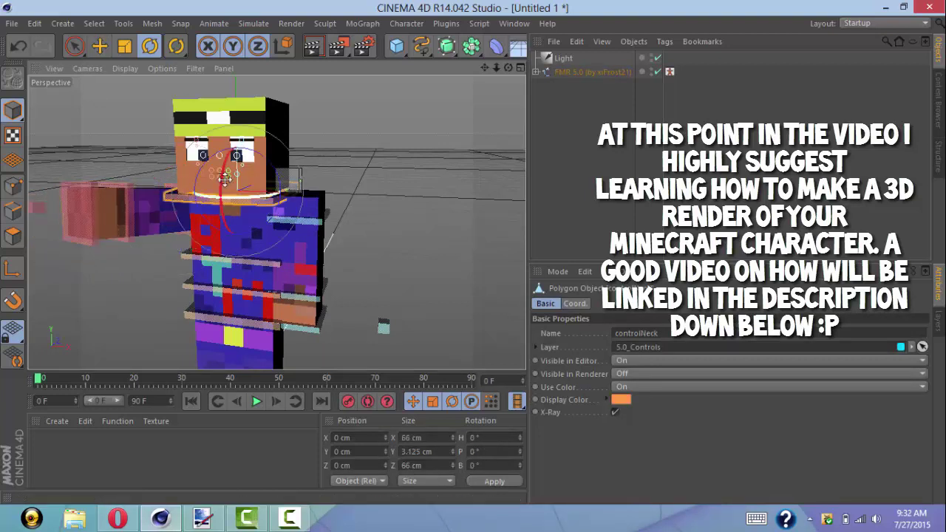
{"action": "left_click_drag", "start_coordinate": [220, 182], "coordinate": [218, 174]}
{"action": "left_click_drag", "start_coordinate": [281, 190], "coordinate": [304, 175]}
Move the mouth controls to shape an open smile, with the lower lip control about 4.3 cm down and the corner raised.
{"action": "left_click", "coordinate": [100, 46]}
{"action": "left_click", "coordinate": [137, 122]}
{"action": "scroll", "coordinate": [210, 182], "scroll_direction": "up", "scroll_amount": 8}
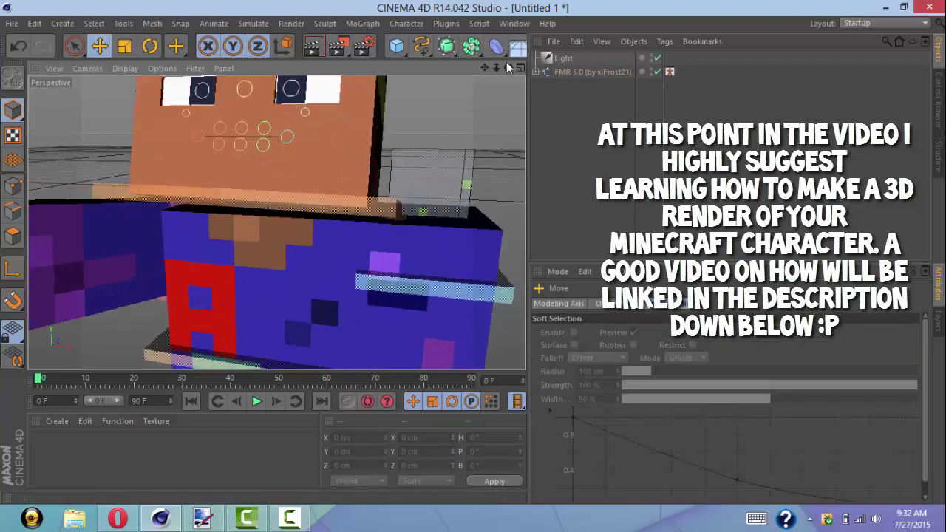
{"action": "left_click_drag", "start_coordinate": [490, 104], "coordinate": [498, 137]}
{"action": "left_click", "coordinate": [205, 168]}
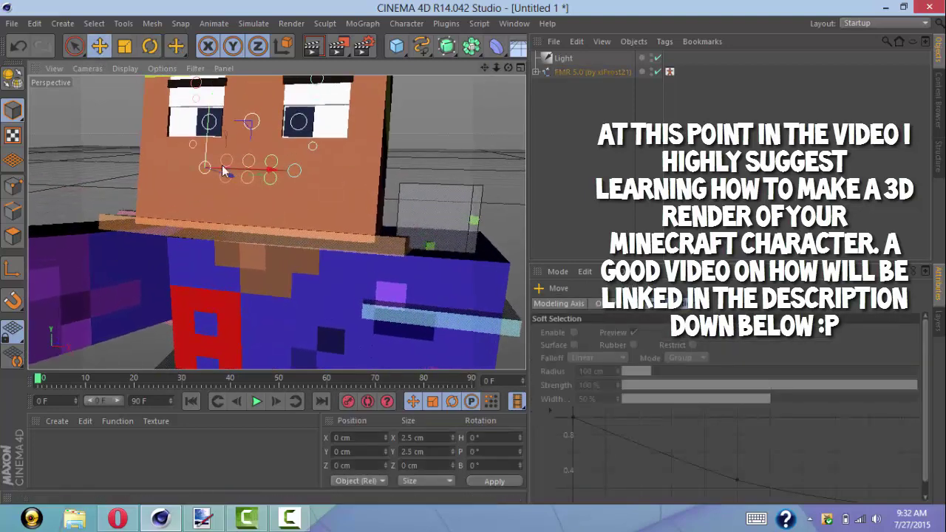
{"action": "left_click", "coordinate": [225, 178]}
{"action": "left_click_drag", "start_coordinate": [226, 156], "coordinate": [227, 177]}
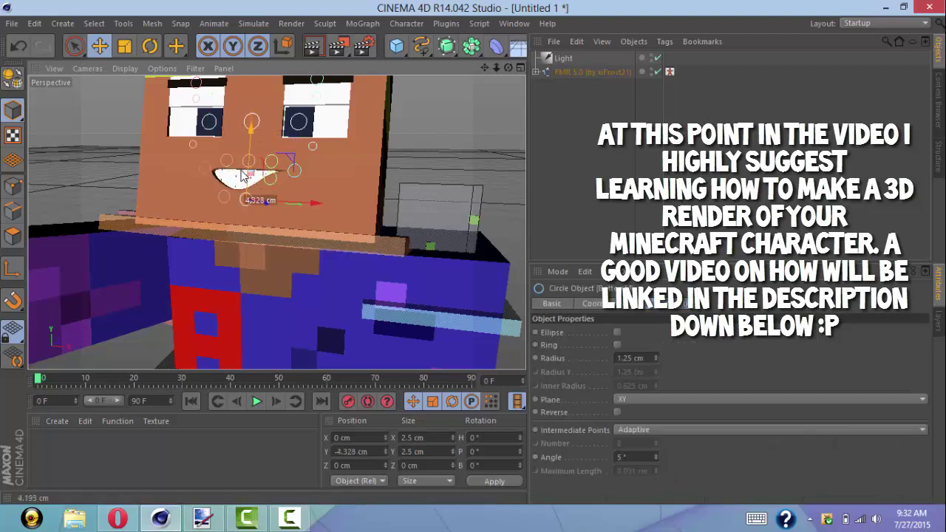
{"action": "left_click", "coordinate": [295, 170]}
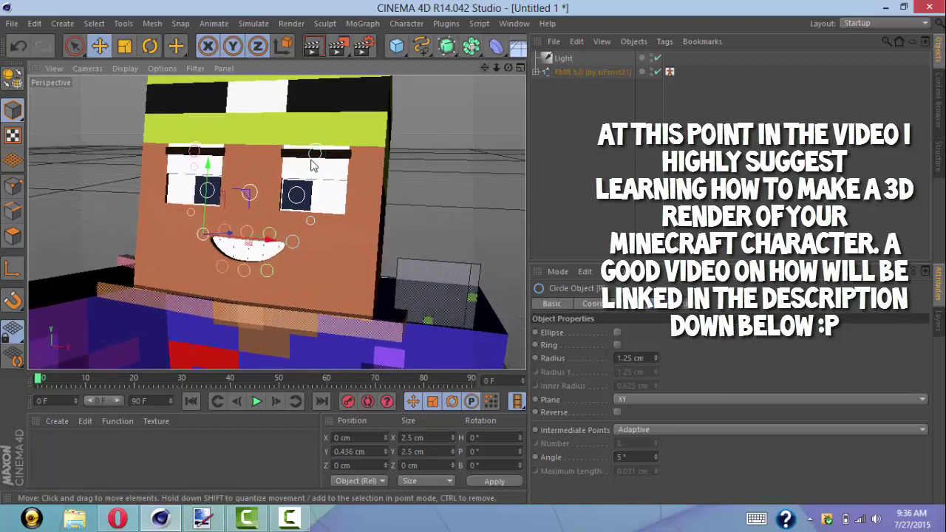
Raise the character's left eyebrow control to about 2.6 cm in Y.
{"action": "left_click", "coordinate": [315, 153]}
{"action": "left_click_drag", "start_coordinate": [320, 132], "coordinate": [321, 118]}
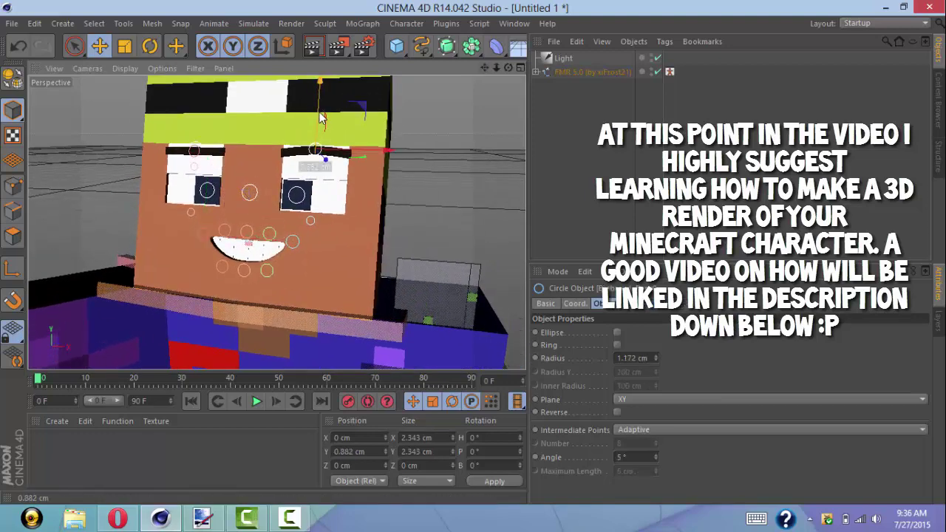
{"action": "middle_click_drag", "start_coordinate": [373, 105], "coordinate": [381, 64], "text": "alt"}
{"action": "scroll", "coordinate": [363, 119], "scroll_direction": "down", "scroll_amount": 4}
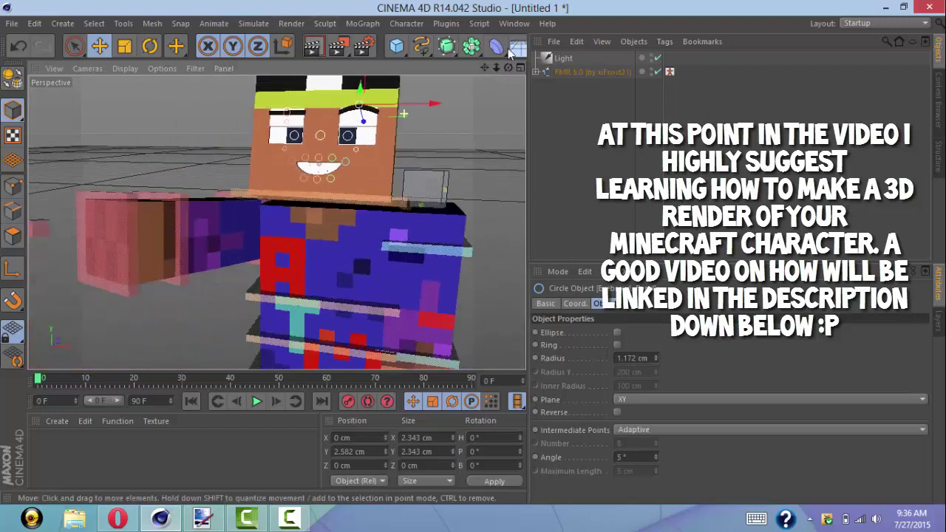
Rotate the neck control to about H -4.2°, P -13° and B -0.2°, and render a preview of the view.
{"action": "middle_click_drag", "start_coordinate": [363, 120], "coordinate": [351, 149], "text": "alt"}
{"action": "left_click_drag", "start_coordinate": [485, 67], "coordinate": [462, 88]}
{"action": "left_click", "coordinate": [361, 253]}
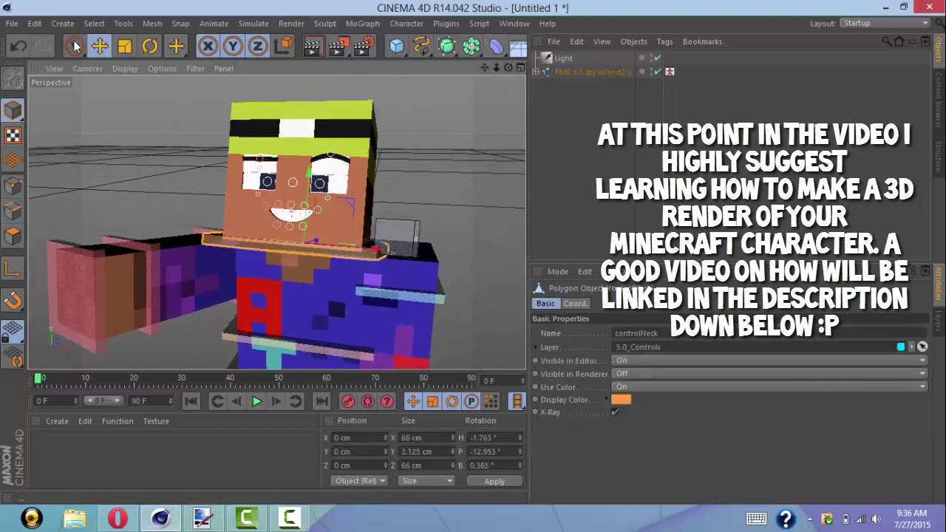
{"action": "left_click", "coordinate": [149, 46]}
{"action": "left_click_drag", "start_coordinate": [325, 252], "coordinate": [301, 246]}
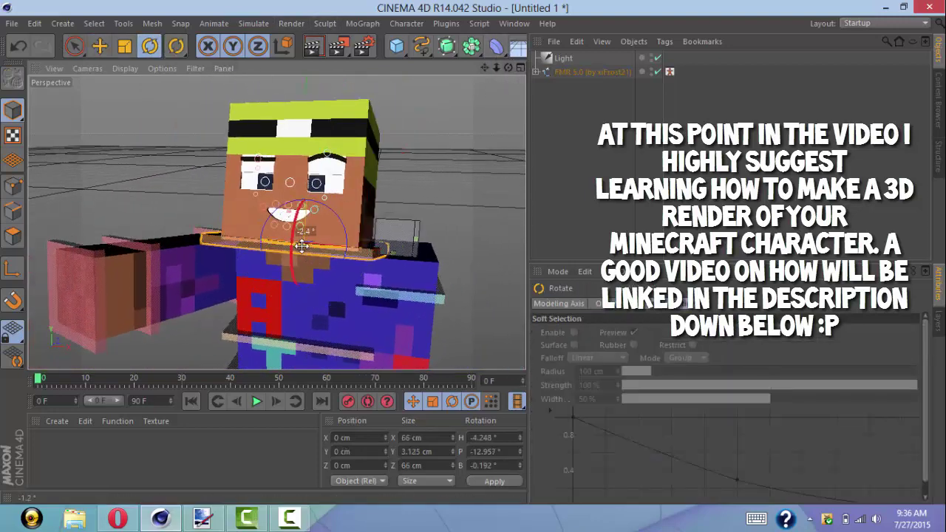
{"action": "left_click", "coordinate": [312, 52]}
{"action": "left_click", "coordinate": [403, 117]}
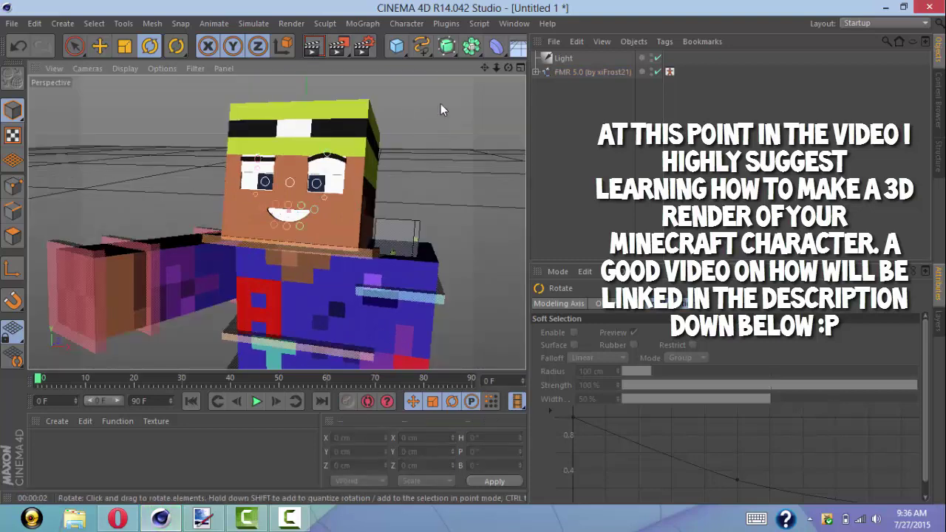
Set the FMR 5.0 rig's Left Arm option to FK.
{"action": "scroll", "coordinate": [442, 104], "scroll_direction": "down", "scroll_amount": 2}
{"action": "left_click_drag", "start_coordinate": [485, 67], "coordinate": [442, 151]}
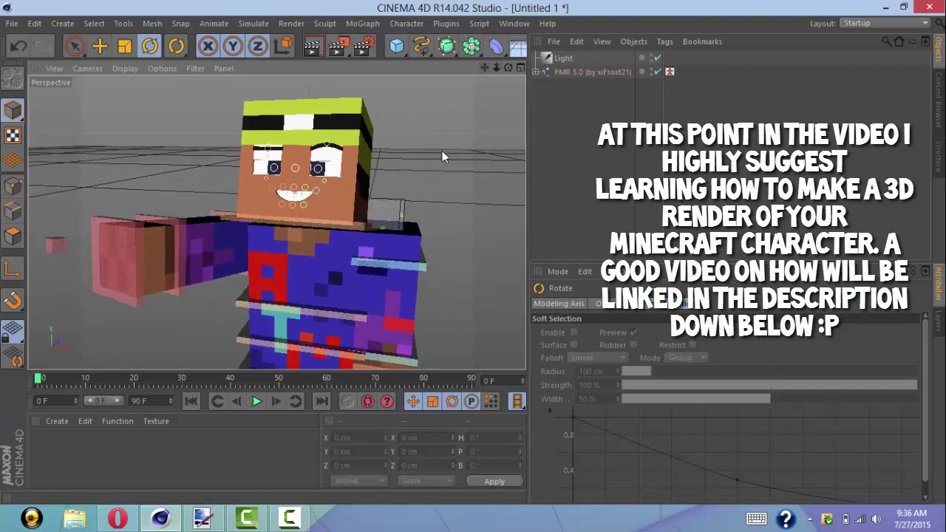
{"action": "left_click", "coordinate": [418, 256]}
{"action": "left_click", "coordinate": [575, 72]}
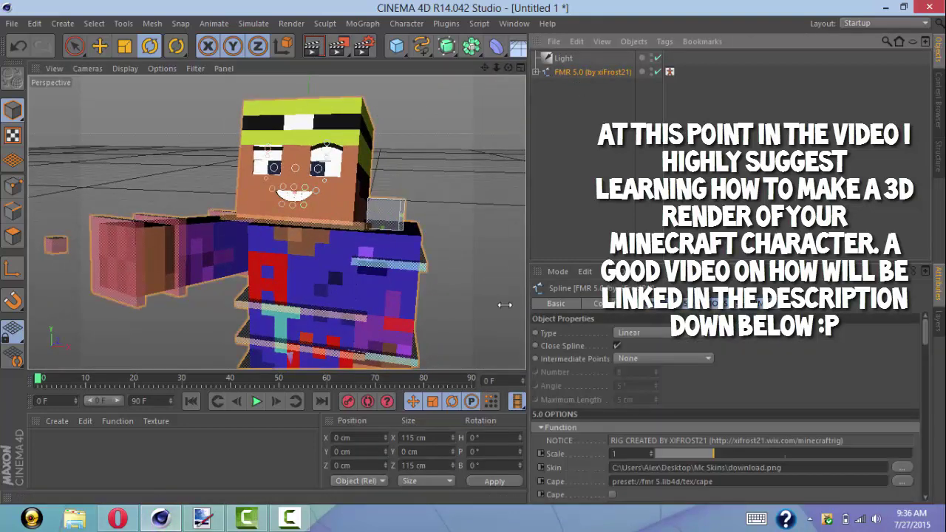
{"action": "scroll", "coordinate": [588, 305], "scroll_direction": "down", "scroll_amount": 5}
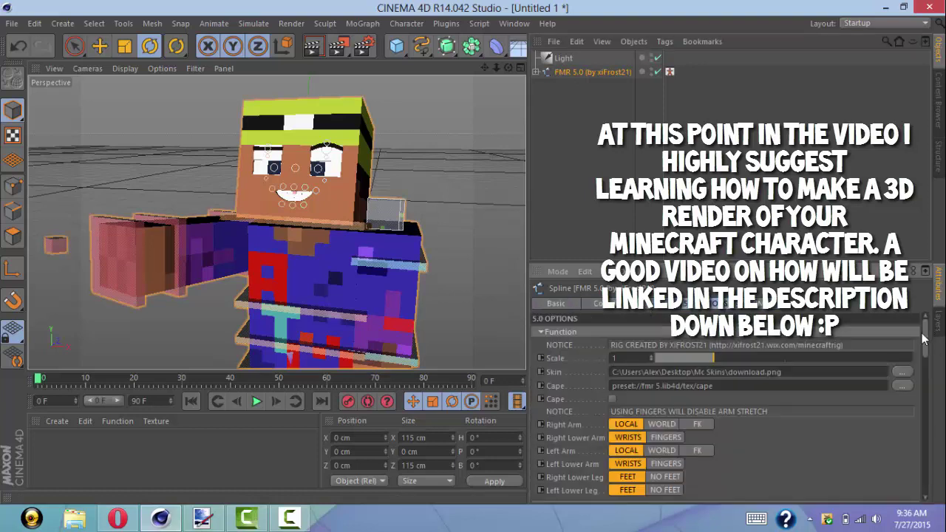
{"action": "left_click_drag", "start_coordinate": [923, 338], "coordinate": [932, 355]}
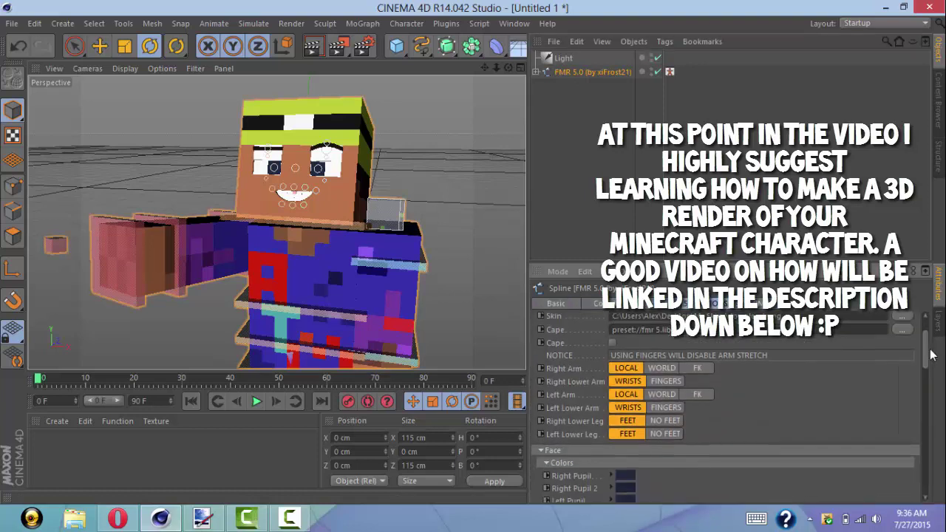
{"action": "left_click", "coordinate": [651, 407]}
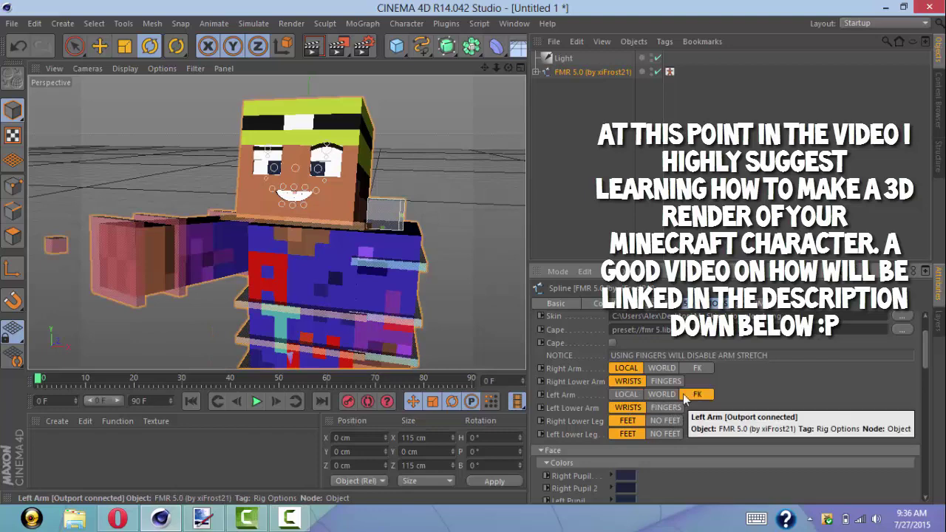
Try to move the character's left arm and left elbow controls, undoing the moves.
{"action": "left_click", "coordinate": [396, 323]}
{"action": "key", "text": "e"}
{"action": "left_click", "coordinate": [400, 274]}
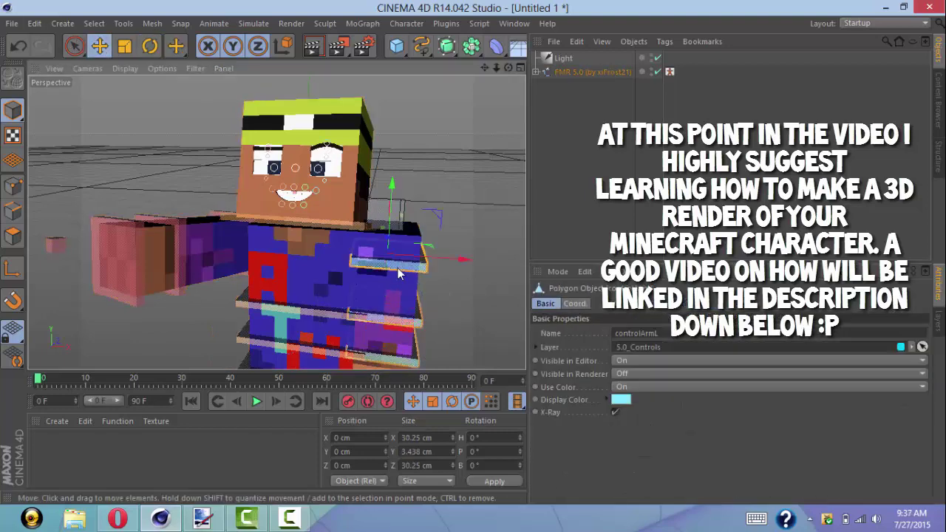
{"action": "mouse_move", "coordinate": [507, 67]}
{"action": "left_mouse_down"}
{"action": "mouse_move", "coordinate": [521, 71]}
{"action": "mouse_move", "coordinate": [491, 70]}
{"action": "left_mouse_up"}
{"action": "scroll", "coordinate": [464, 80], "scroll_direction": "down", "scroll_amount": 3}
{"action": "left_click_drag", "start_coordinate": [443, 243], "coordinate": [463, 235]}
{"action": "key", "text": "ctrl+z"}
{"action": "key", "text": "ctrl+z"}
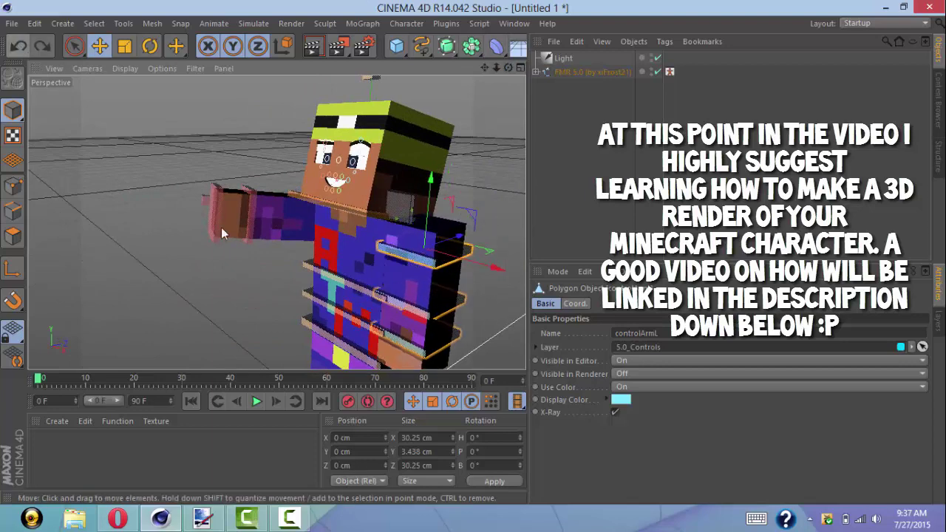
{"action": "left_click_drag", "start_coordinate": [434, 296], "coordinate": [450, 289]}
{"action": "key", "text": "ctrl+z"}
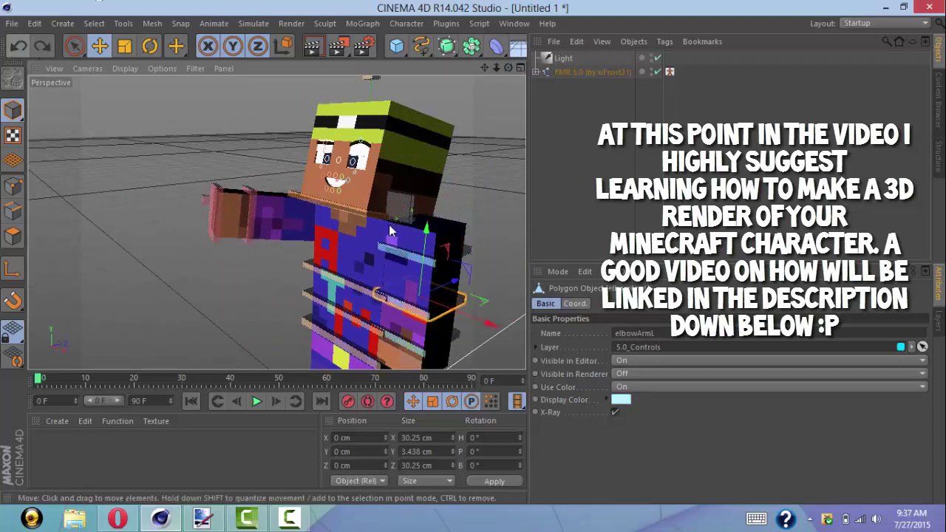
Rotate the left elbow control to bend the character's left forearm forward.
{"action": "left_click", "coordinate": [593, 73]}
{"action": "left_click", "coordinate": [626, 450]}
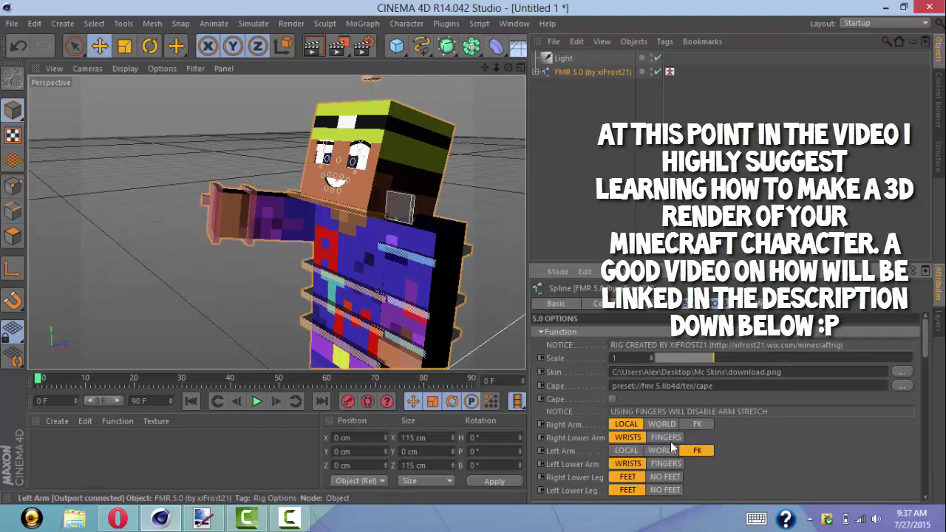
{"action": "left_click", "coordinate": [414, 346]}
{"action": "left_click", "coordinate": [150, 47]}
{"action": "left_click", "coordinate": [402, 305]}
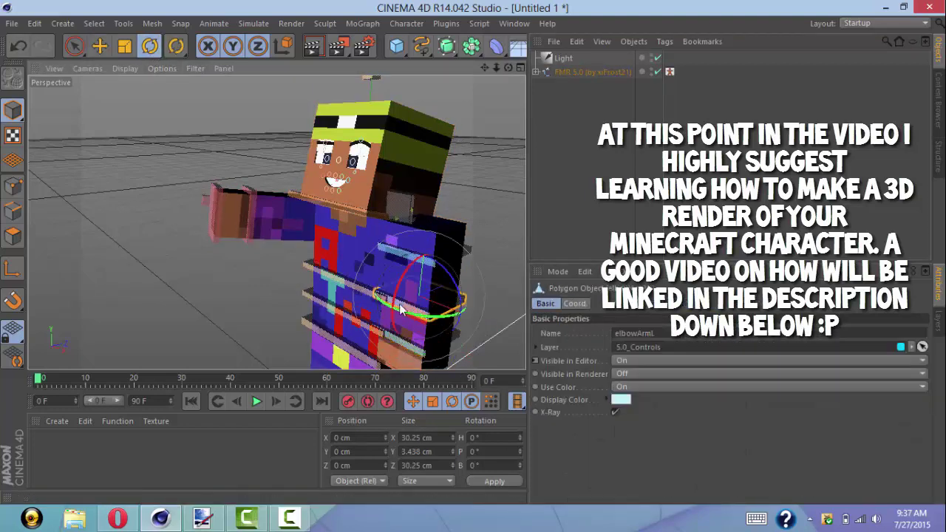
{"action": "left_click_drag", "start_coordinate": [402, 309], "coordinate": [427, 256]}
Set the FMR 5.0 rig's Right Arm option to FK.
{"action": "left_click_drag", "start_coordinate": [508, 67], "coordinate": [526, 69]}
{"action": "left_click", "coordinate": [288, 226]}
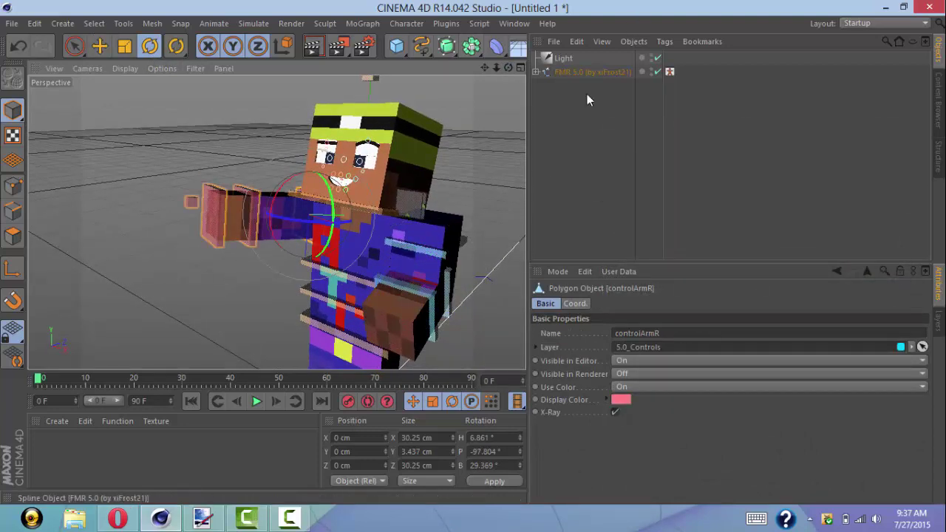
{"action": "left_click", "coordinate": [588, 73]}
{"action": "left_click", "coordinate": [663, 425]}
{"action": "left_click", "coordinate": [698, 425]}
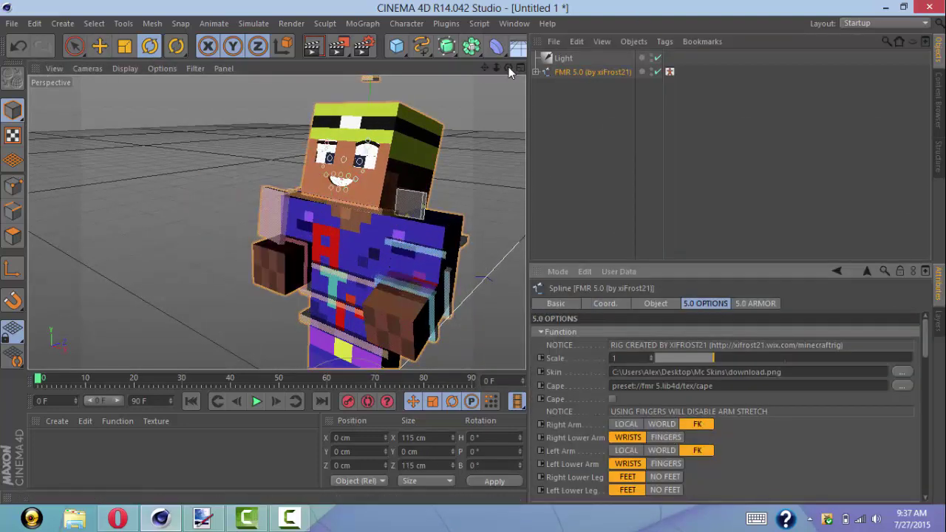
Rotate the right arm control to about H -17°, P -127° and B 5°.
{"action": "left_click", "coordinate": [294, 196]}
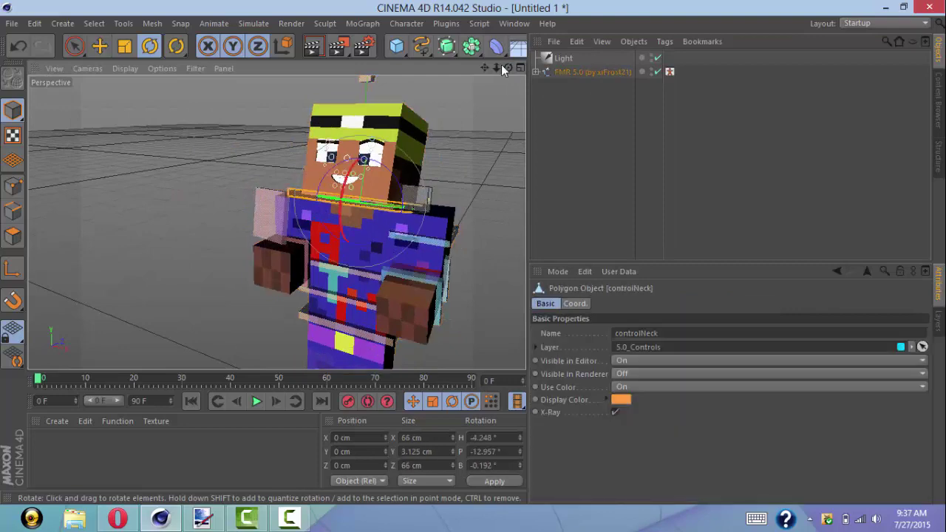
{"action": "left_click_drag", "start_coordinate": [508, 67], "coordinate": [528, 68]}
{"action": "left_click", "coordinate": [221, 232]}
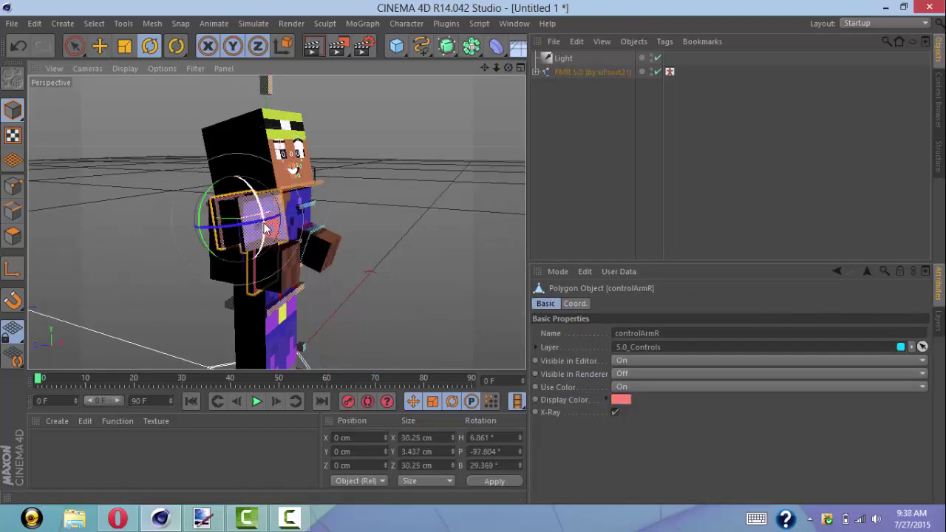
{"action": "left_click_drag", "start_coordinate": [264, 228], "coordinate": [261, 206]}
Rotate the left arm control to a pitch of about -34° to lift the bent arm.
{"action": "left_click_drag", "start_coordinate": [508, 69], "coordinate": [485, 72]}
{"action": "left_click", "coordinate": [474, 255]}
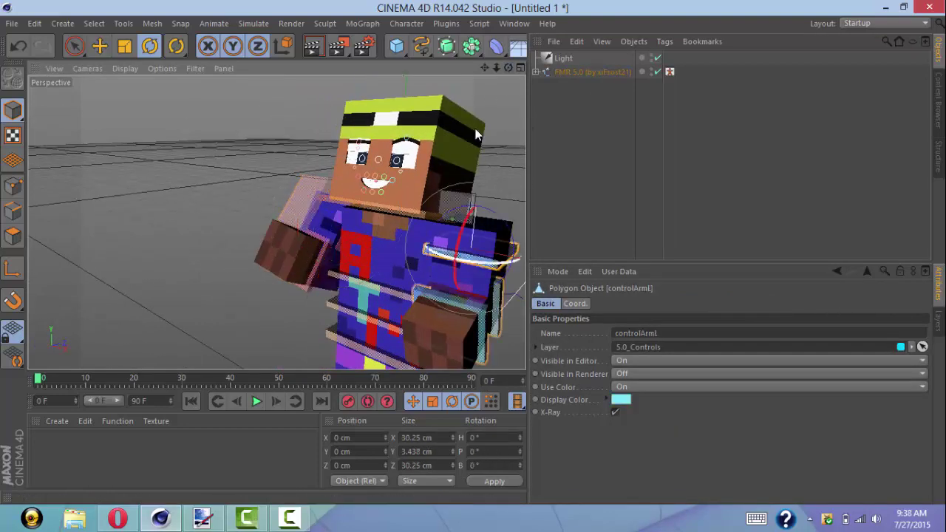
{"action": "left_click_drag", "start_coordinate": [458, 244], "coordinate": [471, 210]}
{"action": "scroll", "coordinate": [509, 145], "scroll_direction": "down", "scroll_amount": 2}
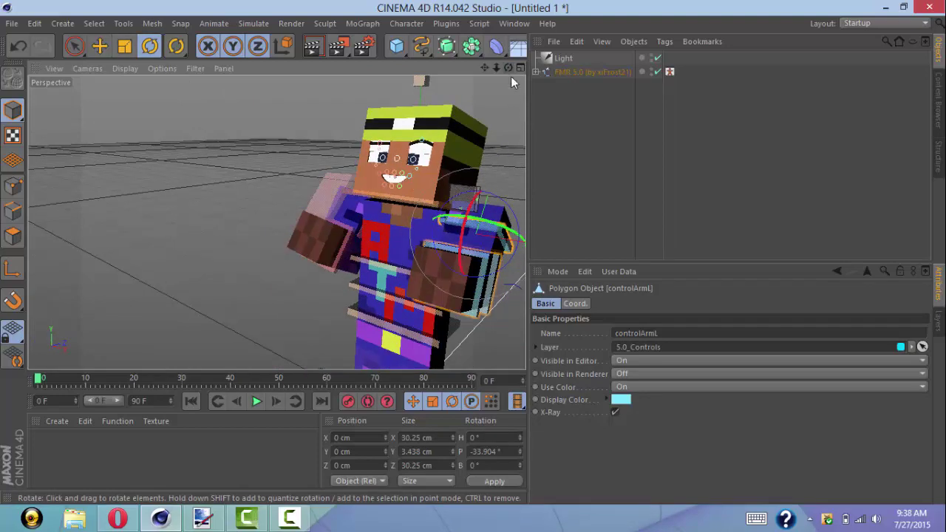
Add a second light to the scene and delete it again.
{"action": "left_click_drag", "start_coordinate": [514, 81], "coordinate": [473, 103]}
{"action": "left_click", "coordinate": [516, 47]}
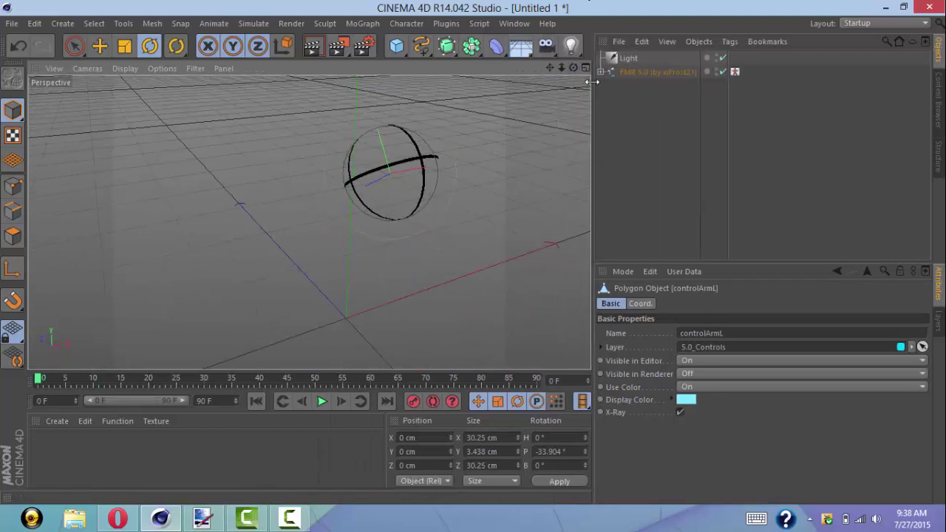
{"action": "left_click", "coordinate": [571, 45]}
{"action": "left_click", "coordinate": [613, 68]}
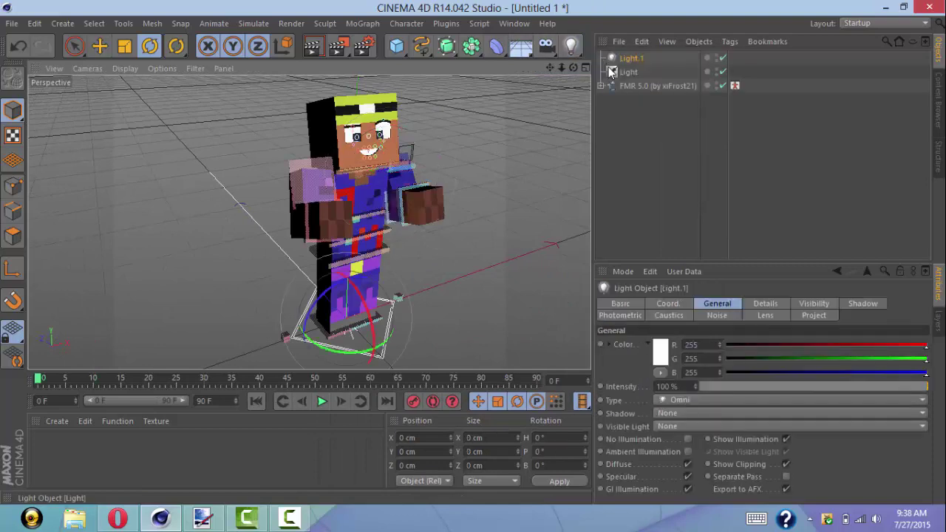
{"action": "left_click", "coordinate": [630, 59]}
{"action": "key", "text": "Delete"}
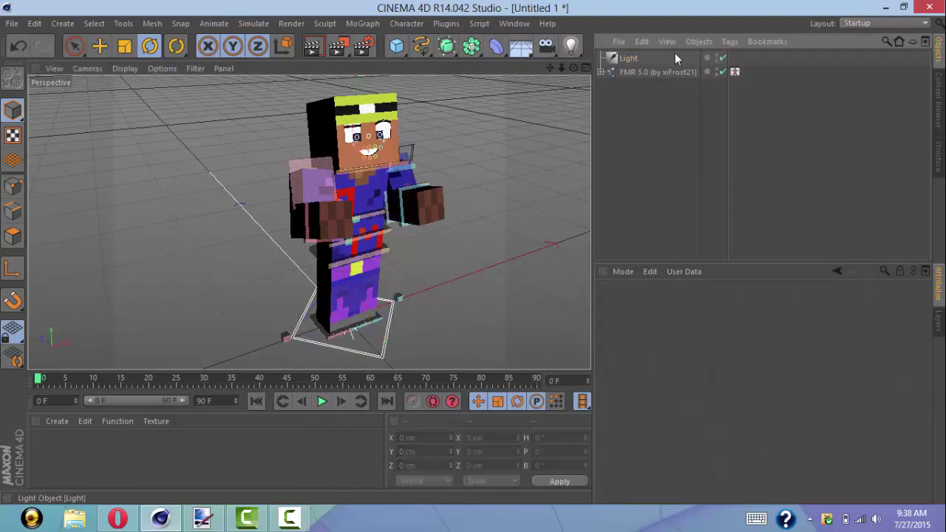
Set the rig's Pickaxe Right tool option to Diamond.
{"action": "left_click_drag", "start_coordinate": [574, 67], "coordinate": [507, 48]}
{"action": "left_click", "coordinate": [660, 72]}
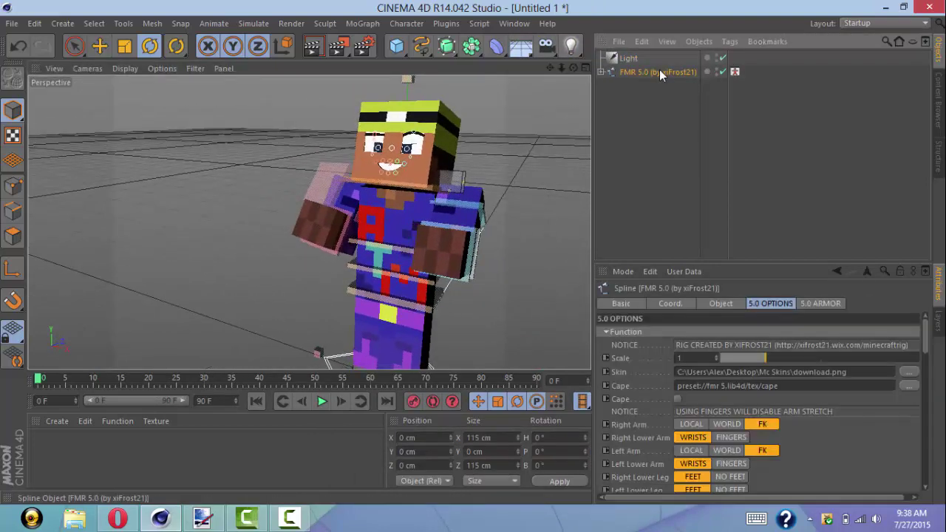
{"action": "left_click_drag", "start_coordinate": [926, 346], "coordinate": [926, 482]}
{"action": "left_click", "coordinate": [688, 389]}
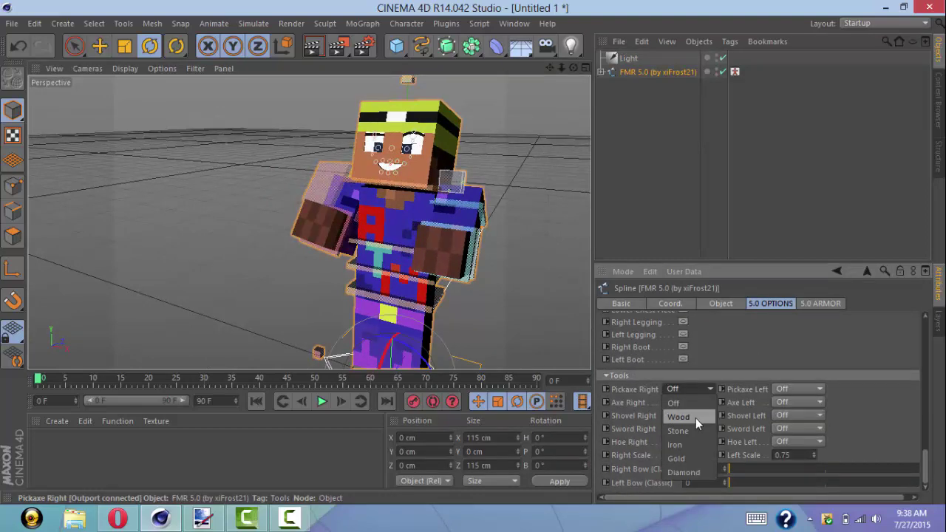
{"action": "left_click", "coordinate": [696, 417]}
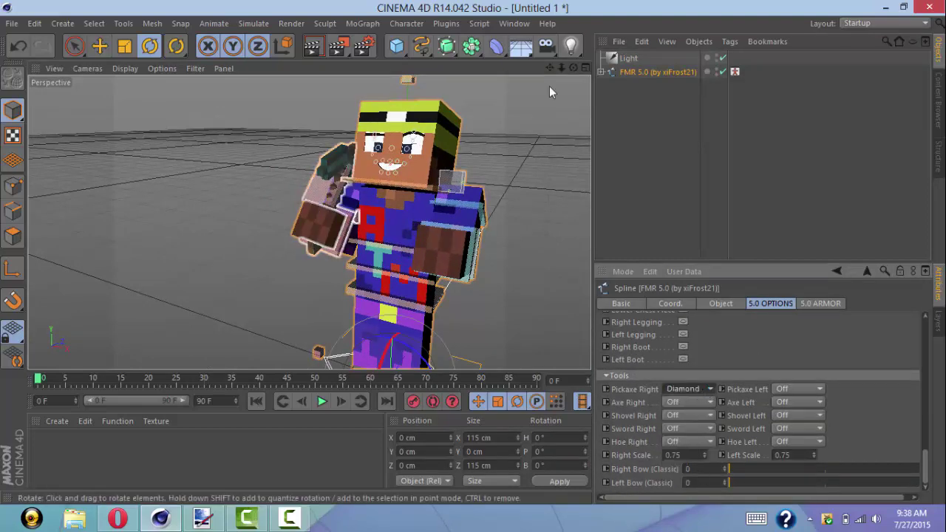
Rotate the right arm control holding the pickaxe to about H -43°, P -96° and B -21°.
{"action": "left_click_drag", "start_coordinate": [574, 68], "coordinate": [651, 107]}
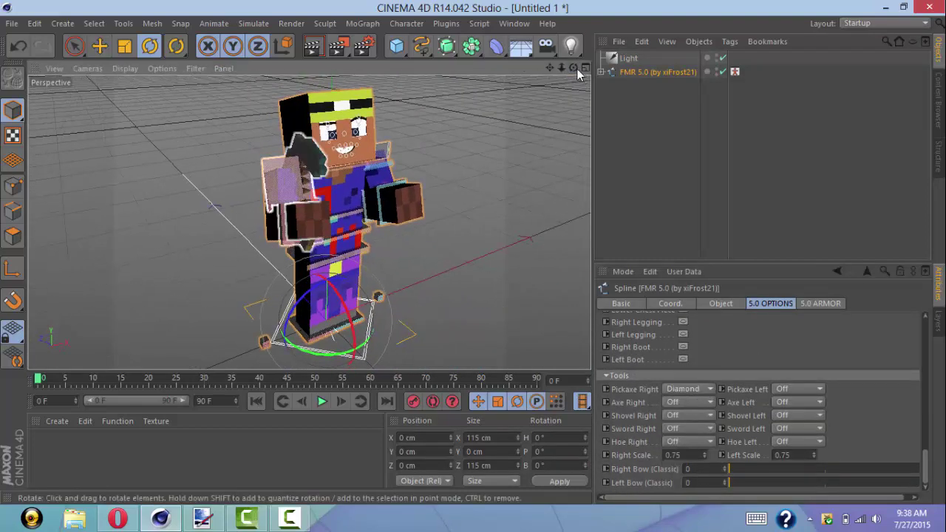
{"action": "left_click_drag", "start_coordinate": [575, 68], "coordinate": [595, 72]}
{"action": "left_click", "coordinate": [247, 207]}
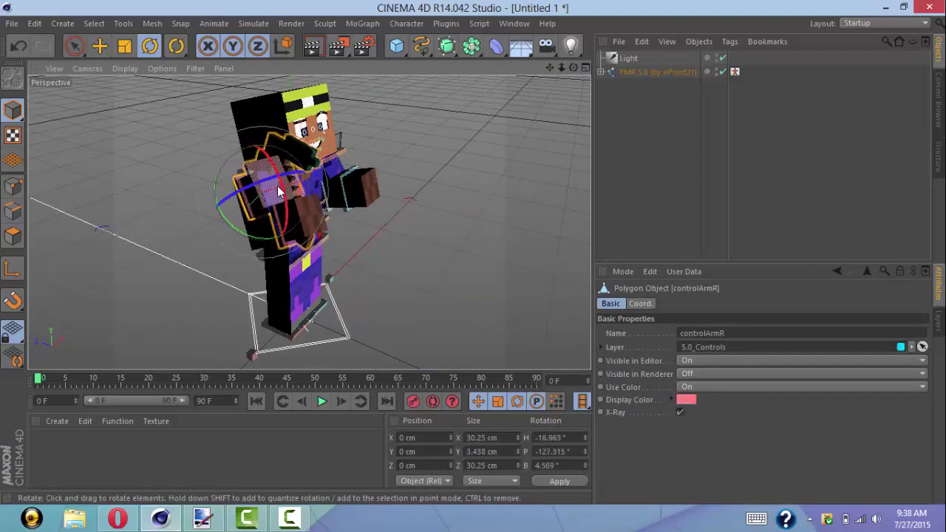
{"action": "left_click_drag", "start_coordinate": [279, 190], "coordinate": [214, 233]}
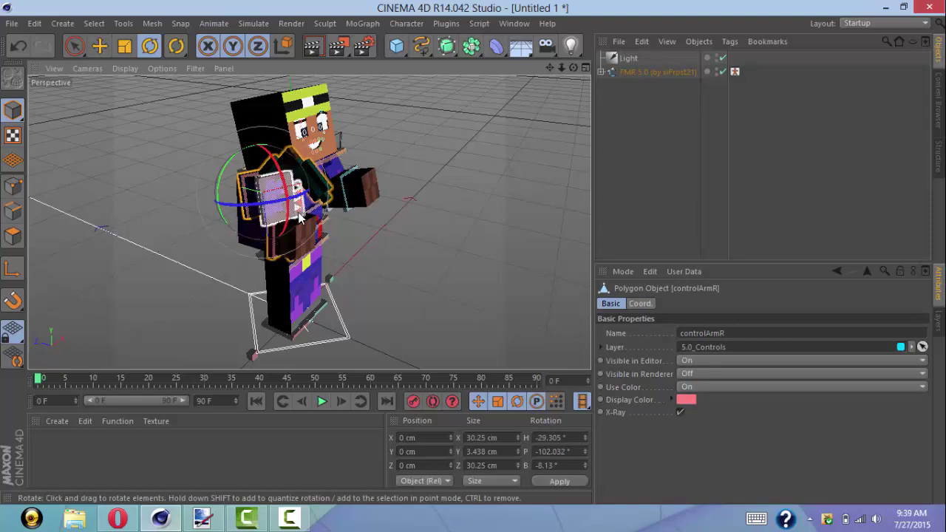
{"action": "left_click", "coordinate": [297, 210]}
{"action": "left_click_drag", "start_coordinate": [260, 203], "coordinate": [307, 214]}
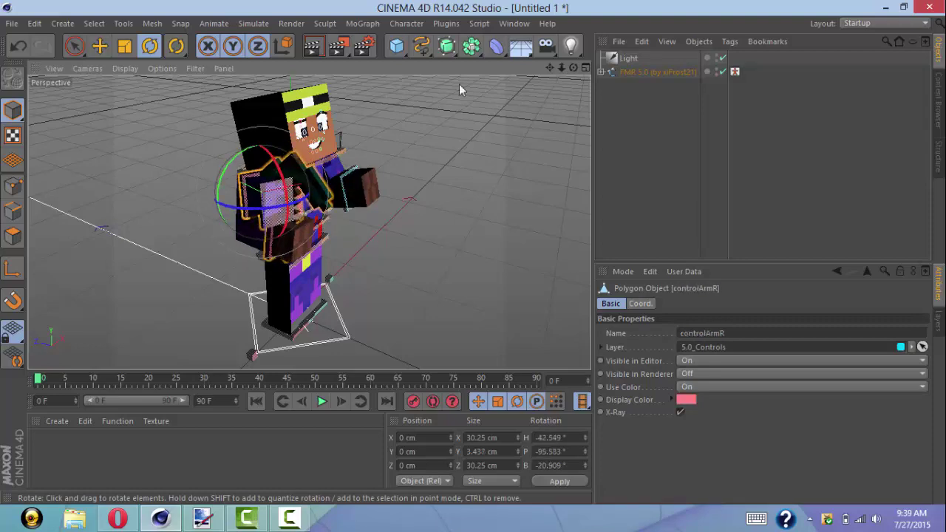
Turn on the rig's helmet and set the helmet armor type to Iron.
{"action": "left_click_drag", "start_coordinate": [573, 68], "coordinate": [434, 60]}
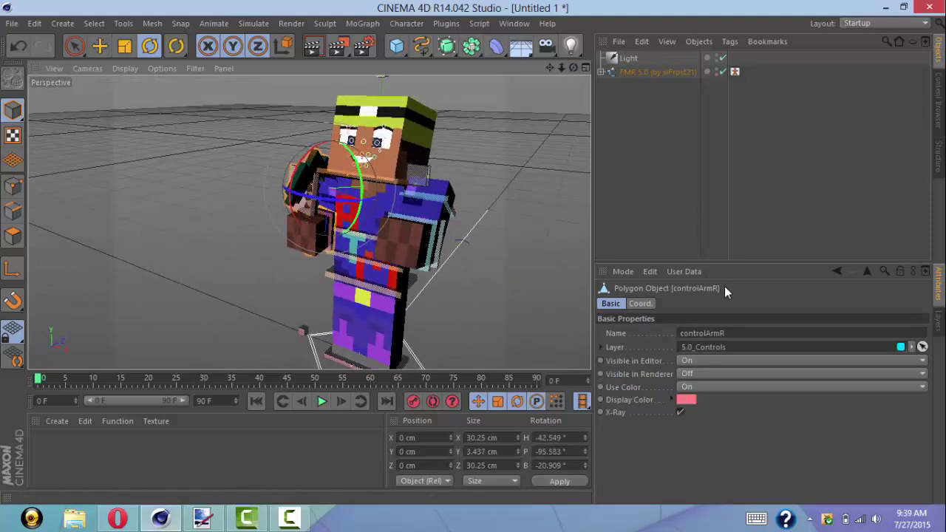
{"action": "left_click", "coordinate": [658, 72]}
{"action": "scroll", "coordinate": [739, 370], "scroll_direction": "down", "scroll_amount": 5}
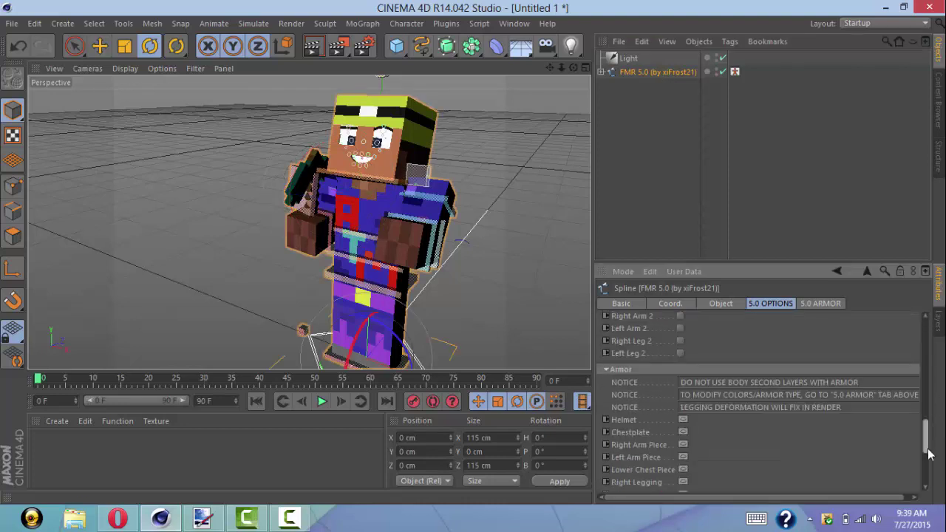
{"action": "left_click", "coordinate": [683, 371]}
{"action": "left_click", "coordinate": [821, 303]}
{"action": "scroll", "coordinate": [924, 386], "scroll_direction": "up", "scroll_amount": 5}
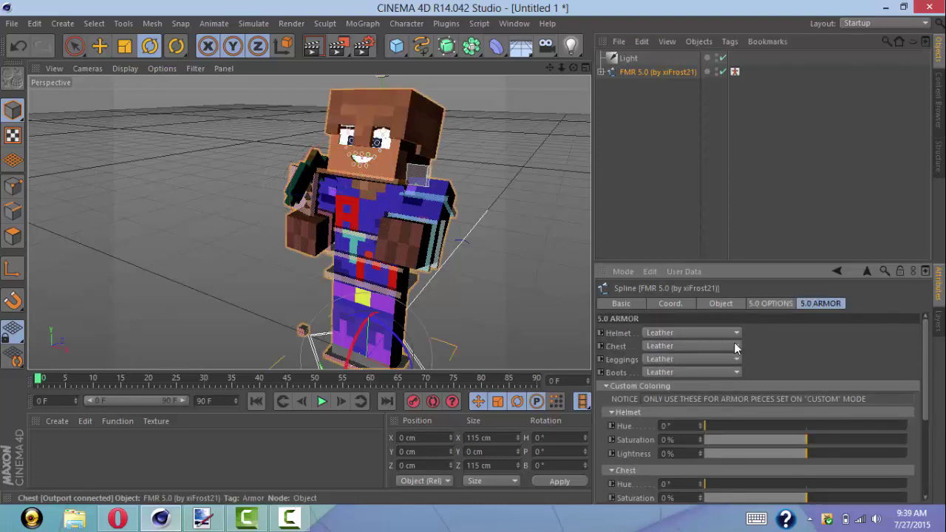
{"action": "left_click", "coordinate": [691, 332]}
{"action": "left_click", "coordinate": [704, 362]}
Rotate the right arm control holding the pickaxe to about H -167°, P -94° and B -146°.
{"action": "left_click_drag", "start_coordinate": [574, 68], "coordinate": [121, 49]}
{"action": "left_click", "coordinate": [99, 46]}
{"action": "left_click", "coordinate": [271, 193]}
{"action": "left_click_drag", "start_coordinate": [273, 187], "coordinate": [288, 221]}
{"action": "left_click", "coordinate": [18, 47]}
{"action": "left_click", "coordinate": [18, 47]}
{"action": "left_click", "coordinate": [150, 47]}
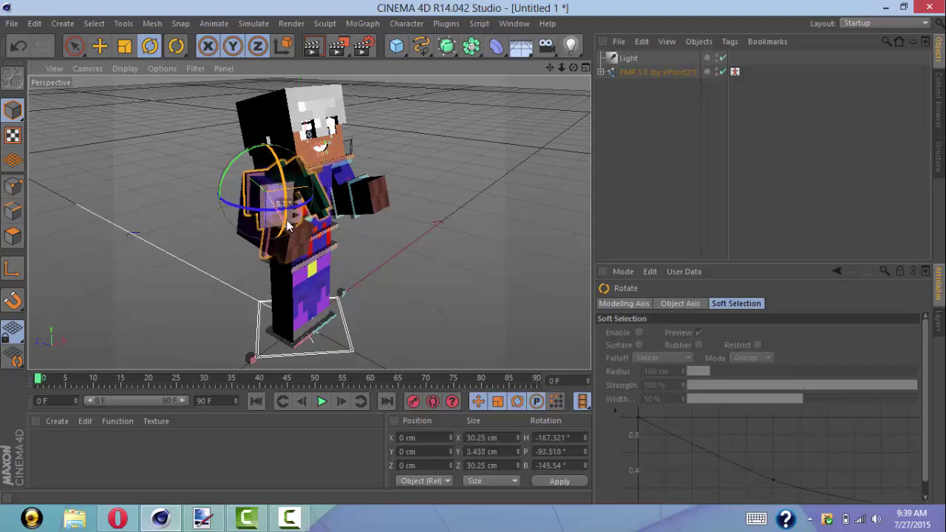
Rotate the left elbow control to about H -29°, P -60° and B -32°.
{"action": "left_click_drag", "start_coordinate": [575, 67], "coordinate": [428, 70]}
{"action": "left_click", "coordinate": [325, 222]}
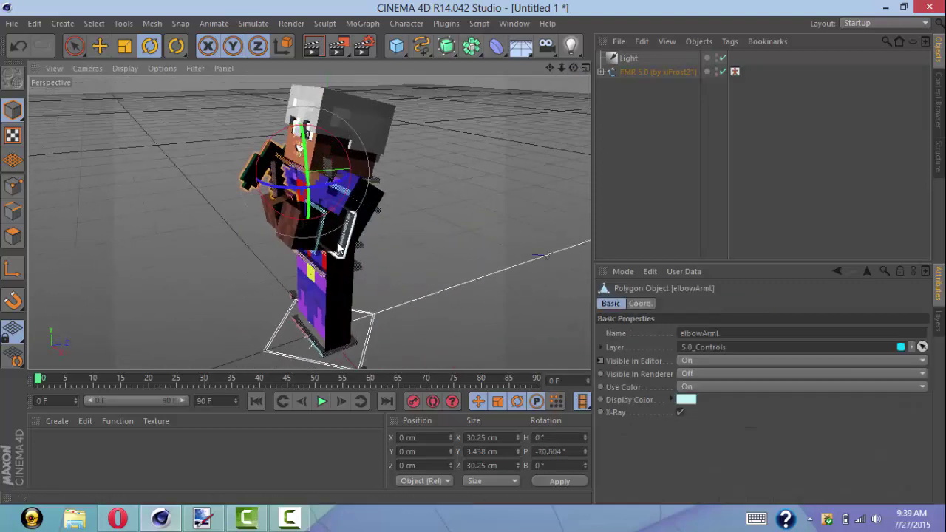
{"action": "left_click_drag", "start_coordinate": [397, 228], "coordinate": [396, 201]}
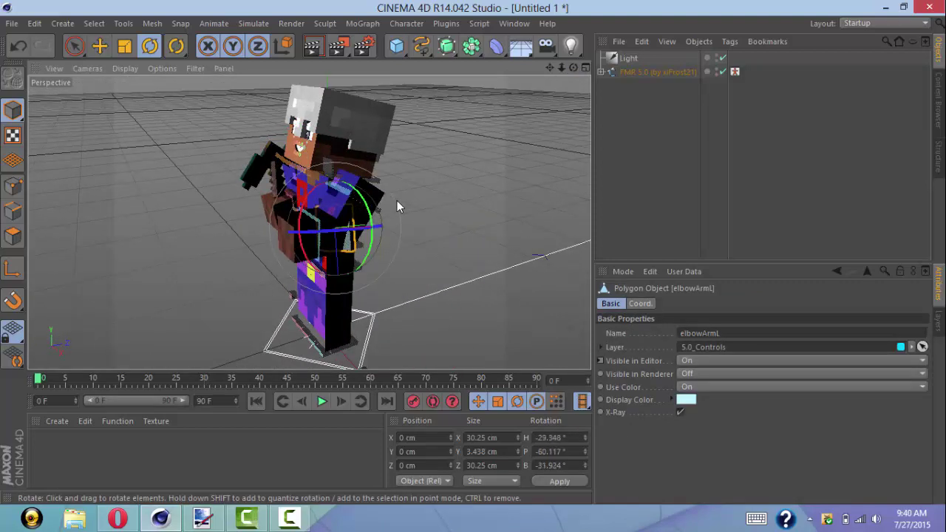
Set the rig's Sword Left tool option to Iron.
{"action": "left_click_drag", "start_coordinate": [574, 67], "coordinate": [611, 68]}
{"action": "left_click", "coordinate": [654, 72]}
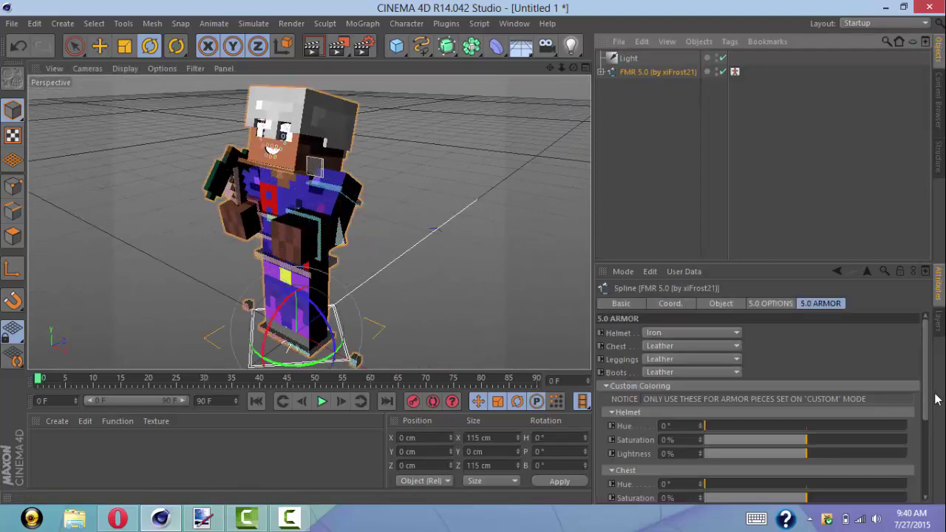
{"action": "left_click", "coordinate": [773, 304]}
{"action": "left_click_drag", "start_coordinate": [925, 346], "coordinate": [937, 490]}
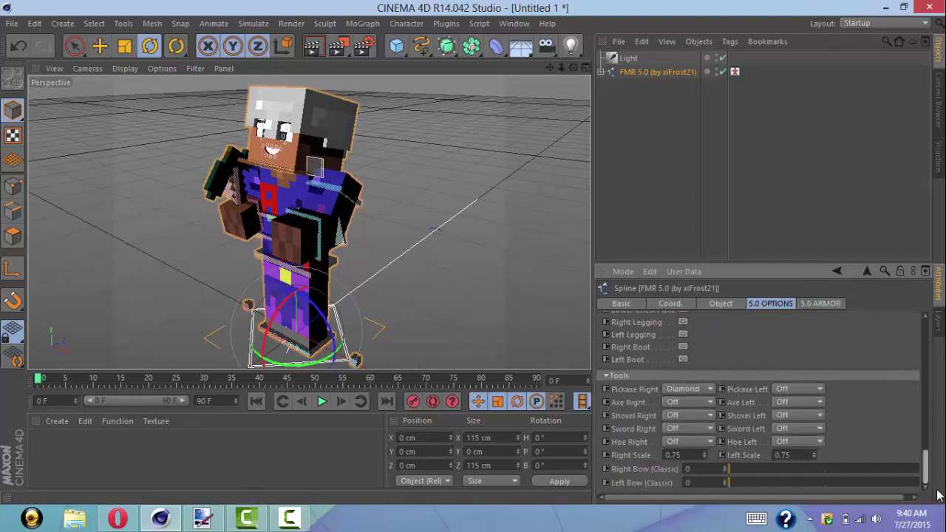
{"action": "left_click", "coordinate": [815, 420]}
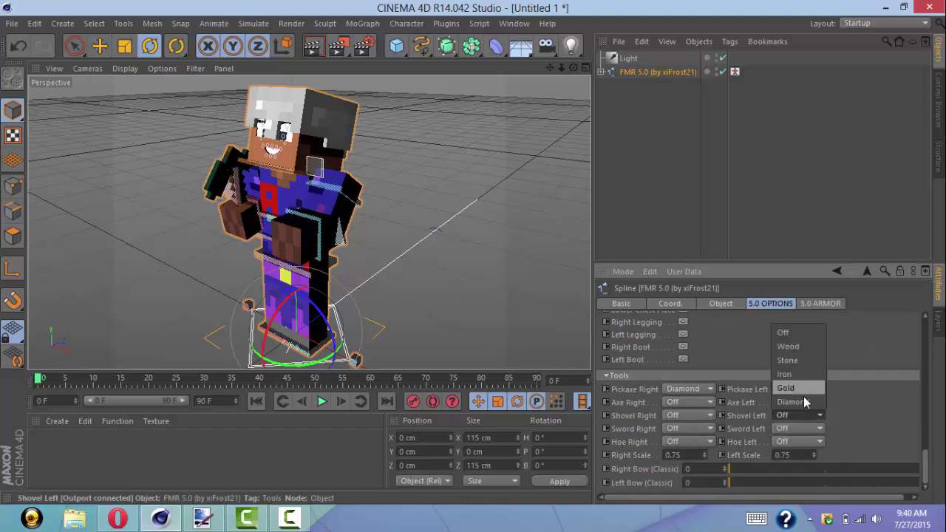
{"action": "left_click", "coordinate": [802, 413]}
{"action": "left_click", "coordinate": [813, 332]}
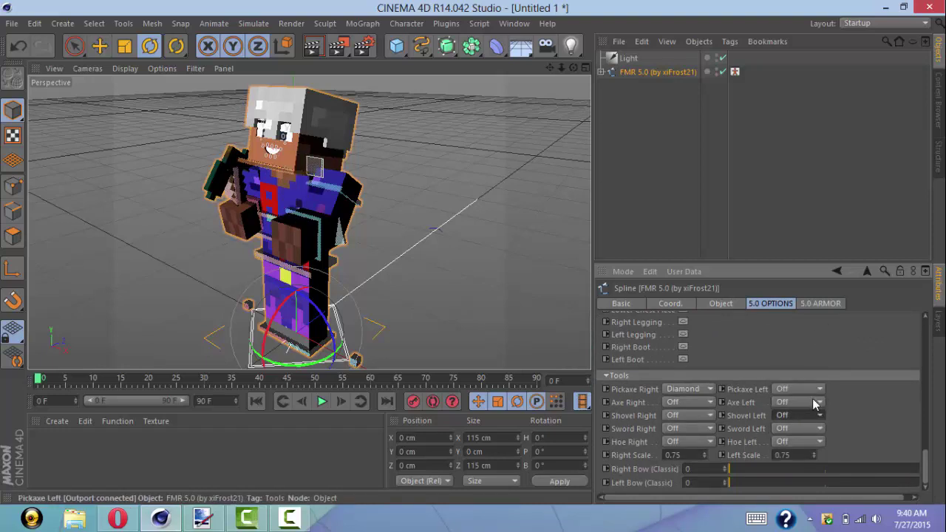
{"action": "left_click", "coordinate": [791, 431]}
{"action": "left_click", "coordinate": [794, 392]}
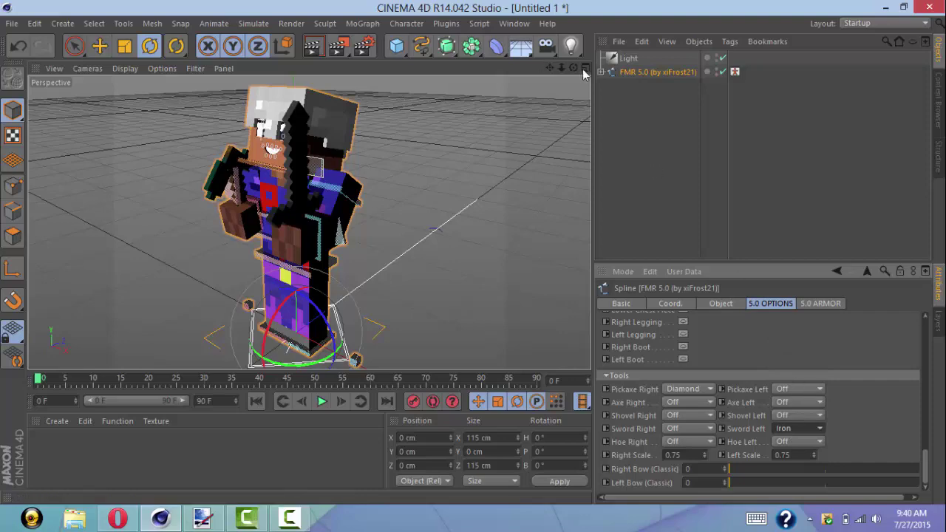
Add an area light to the scene and delete it again.
{"action": "left_click_drag", "start_coordinate": [573, 68], "coordinate": [309, 222]}
{"action": "scroll", "coordinate": [309, 222], "scroll_direction": "down", "scroll_amount": 2}
{"action": "left_click", "coordinate": [571, 46]}
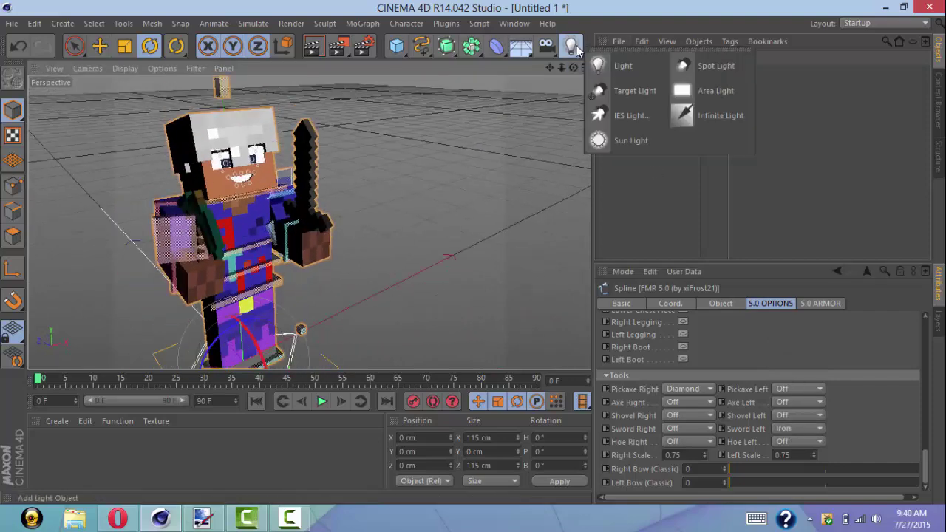
{"action": "left_click", "coordinate": [699, 92]}
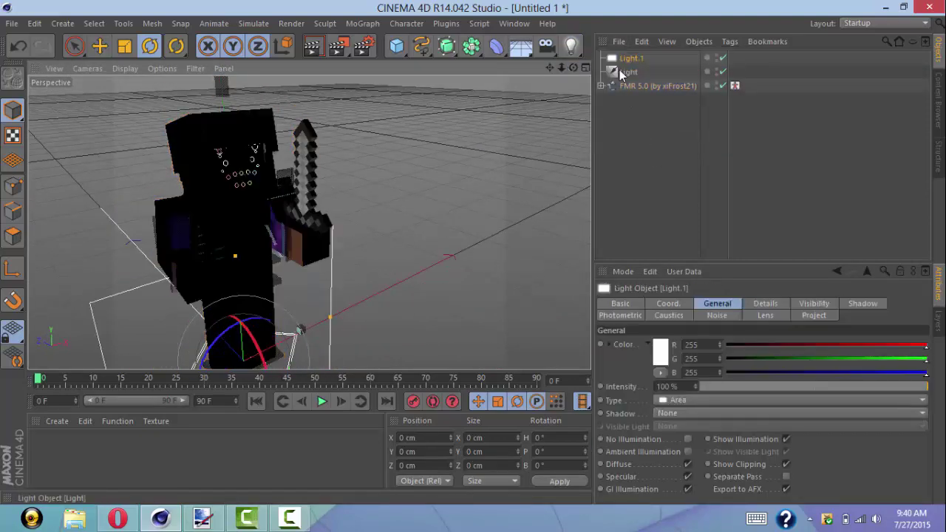
{"action": "key", "text": "Delete"}
{"action": "left_click", "coordinate": [631, 62]}
{"action": "left_click", "coordinate": [438, 163]}
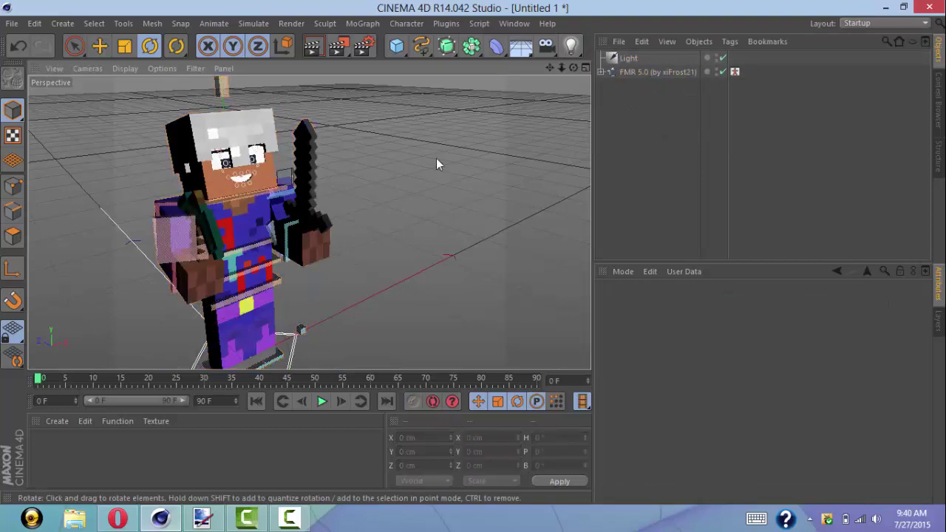
Render the active view before and after moving the infinite light below the rig in the object hierarchy.
{"action": "left_click", "coordinate": [313, 51]}
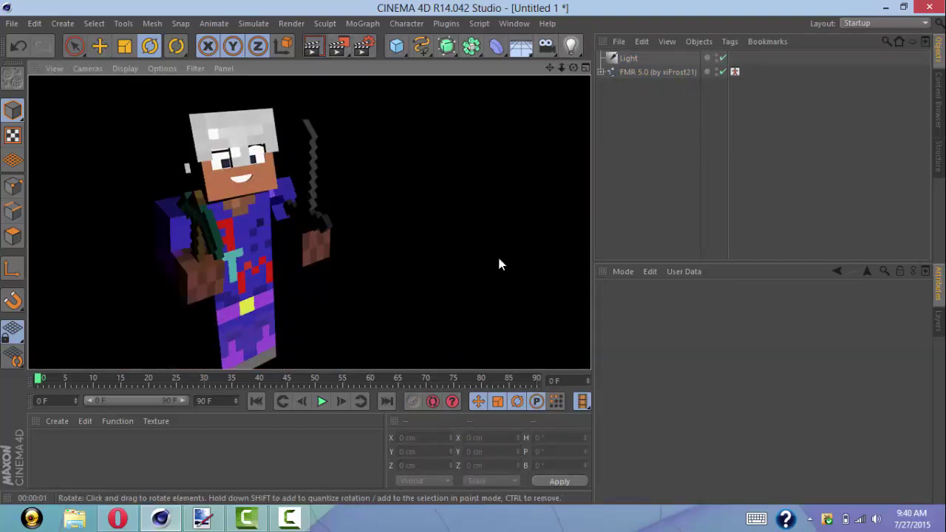
{"action": "left_click", "coordinate": [498, 256]}
{"action": "left_click_drag", "start_coordinate": [629, 58], "coordinate": [643, 85]}
{"action": "left_click", "coordinate": [310, 45]}
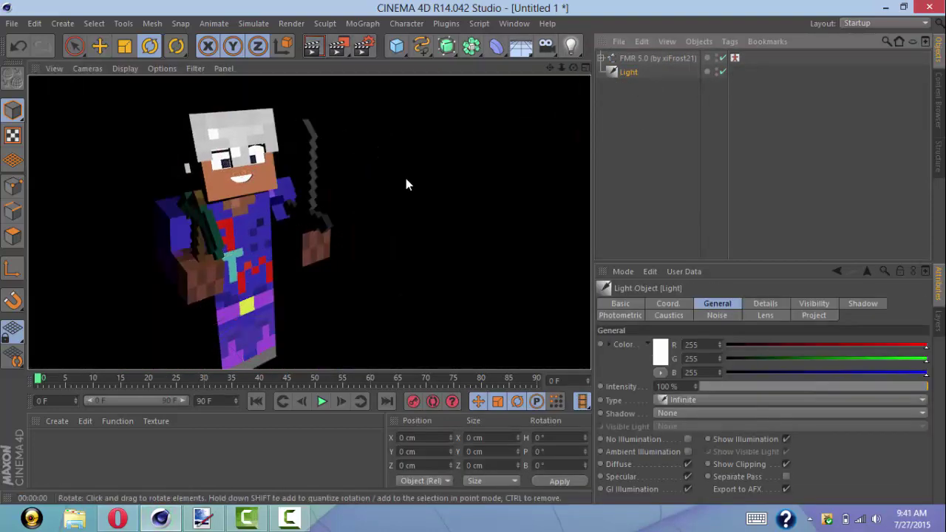
{"action": "left_click", "coordinate": [407, 179]}
Delete the infinite light from the scene.
{"action": "left_click_drag", "start_coordinate": [547, 68], "coordinate": [309, 222]}
{"action": "left_click", "coordinate": [622, 72]}
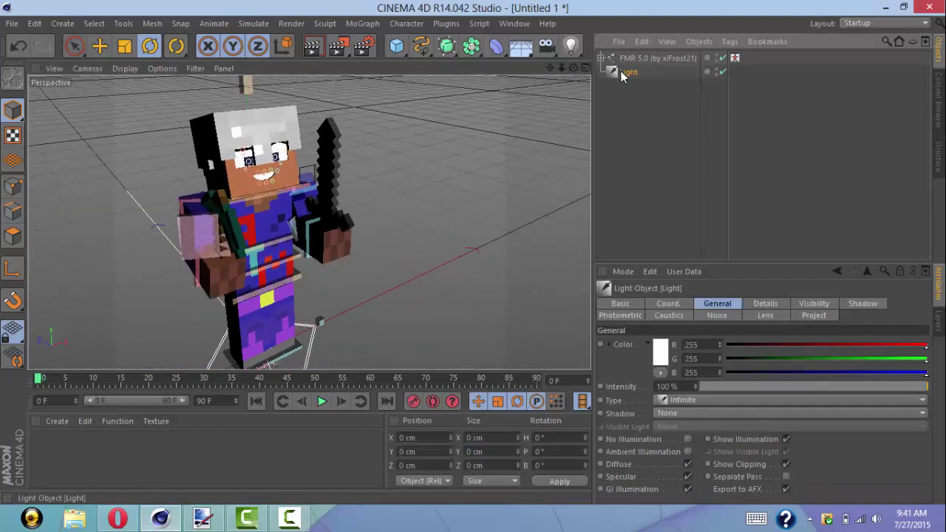
{"action": "key", "text": "Delete"}
Add a sun light to the scene and delete it again.
{"action": "left_click", "coordinate": [571, 46]}
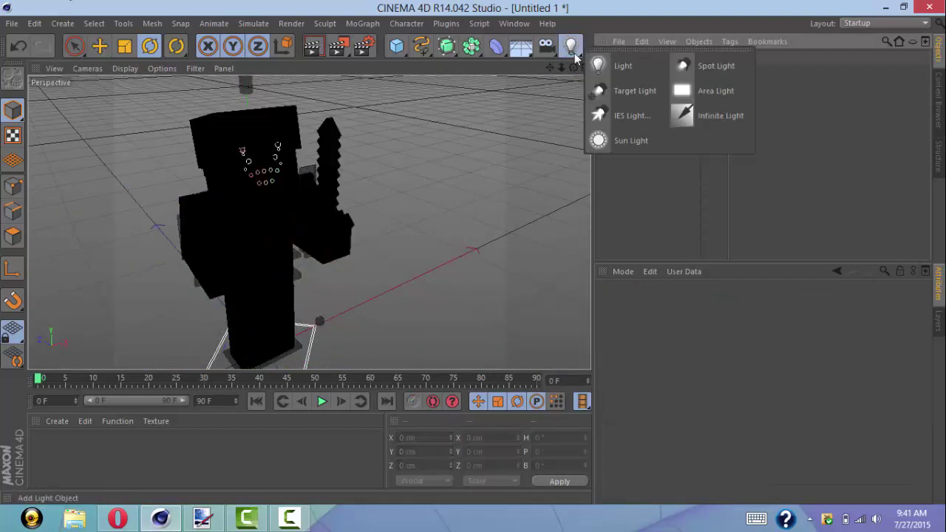
{"action": "left_click", "coordinate": [624, 139]}
{"action": "key", "text": "Delete"}
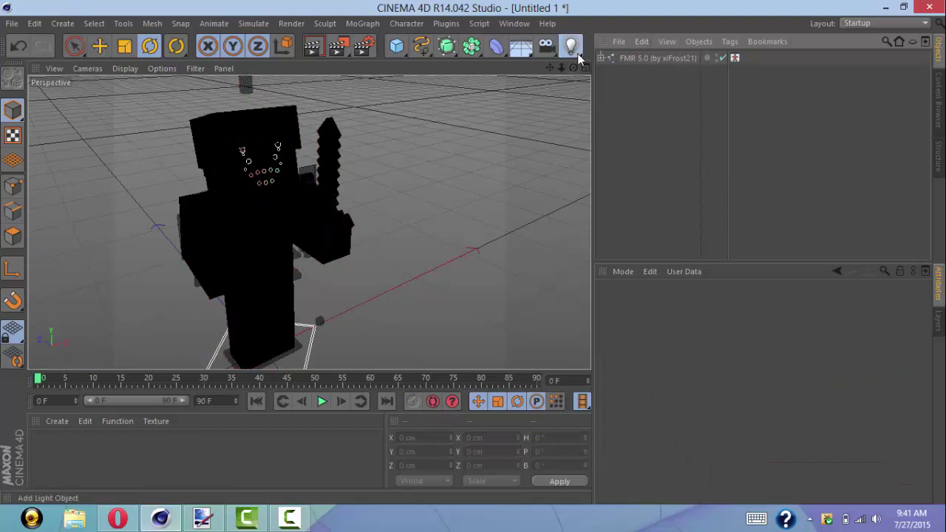
Add an omni light, test it with a render of the active view, and delete it again.
{"action": "left_click", "coordinate": [571, 46]}
{"action": "left_click", "coordinate": [630, 70]}
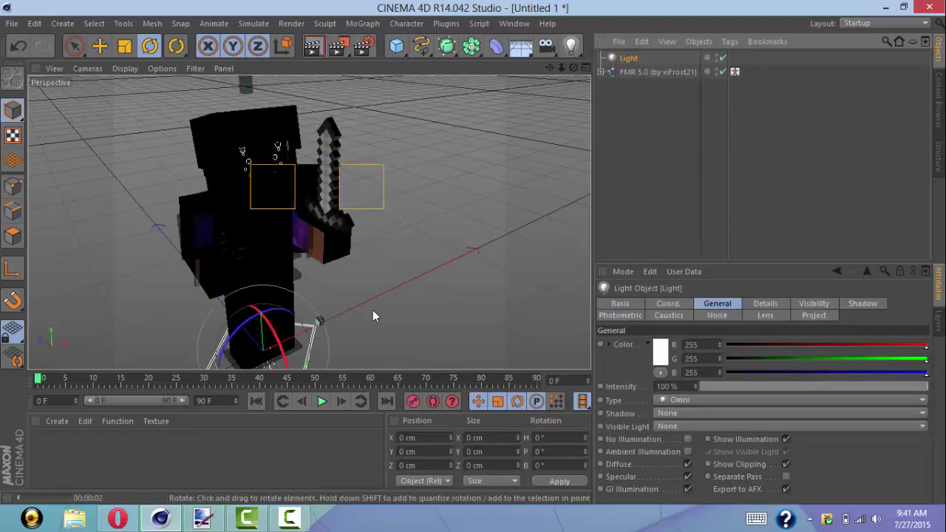
{"action": "left_click", "coordinate": [471, 213]}
{"action": "left_click", "coordinate": [313, 49]}
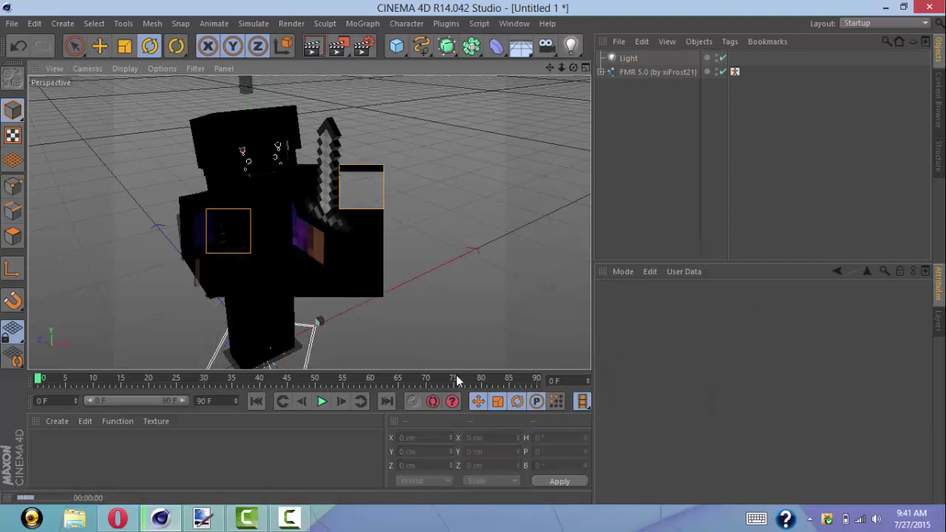
{"action": "left_click", "coordinate": [629, 59]}
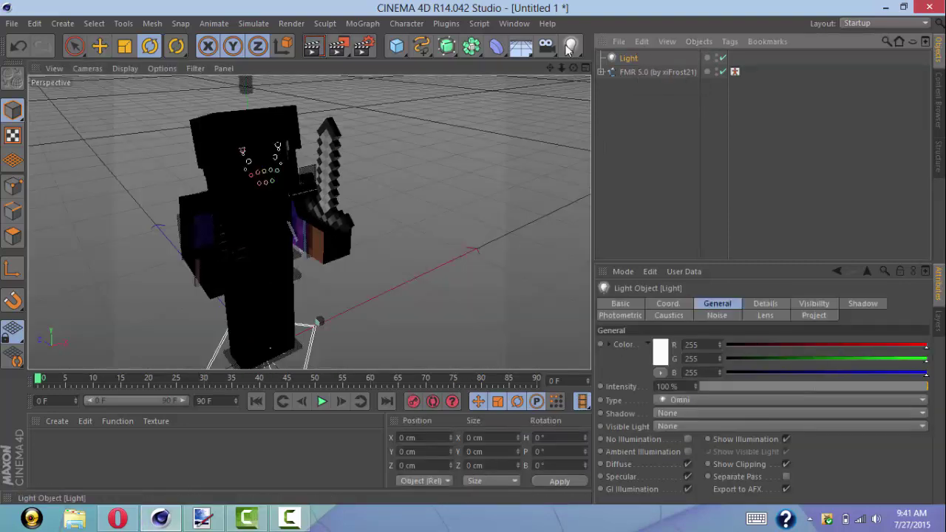
{"action": "key", "text": "Delete"}
Add an infinite light and a spot light to the scene and delete both again.
{"action": "left_click_drag", "start_coordinate": [578, 50], "coordinate": [699, 114]}
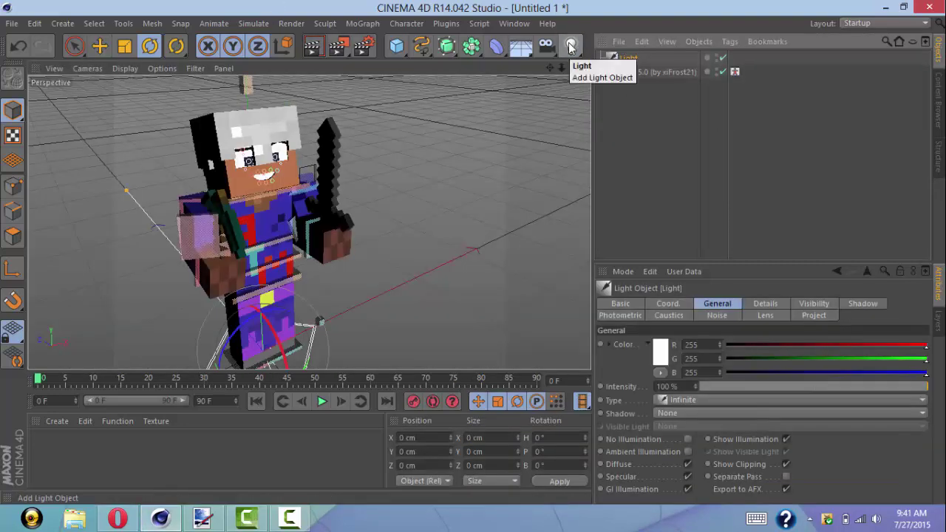
{"action": "left_click_drag", "start_coordinate": [572, 46], "coordinate": [679, 66]}
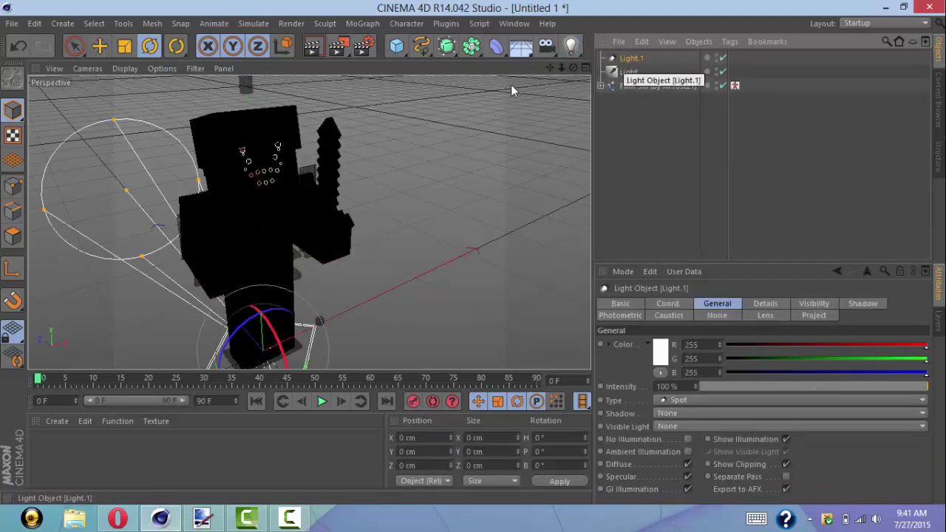
{"action": "left_click", "coordinate": [459, 199]}
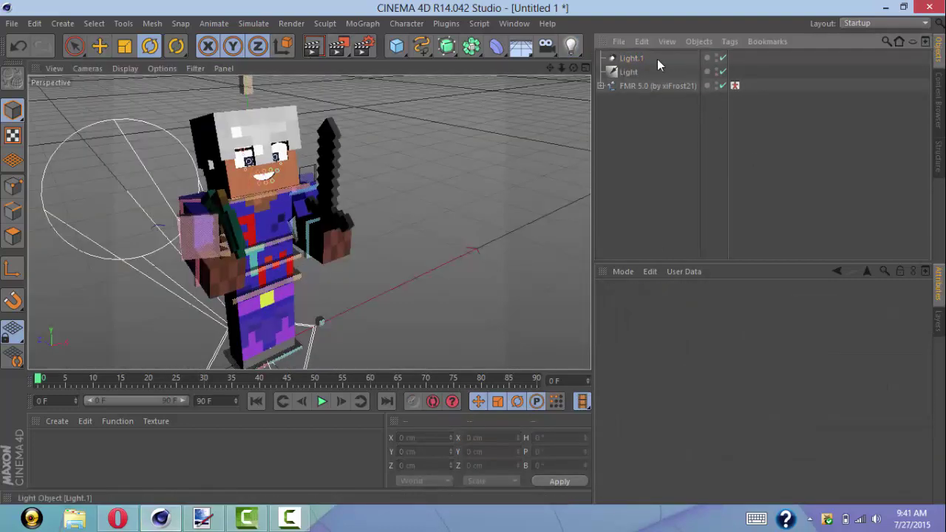
{"action": "left_click", "coordinate": [641, 58]}
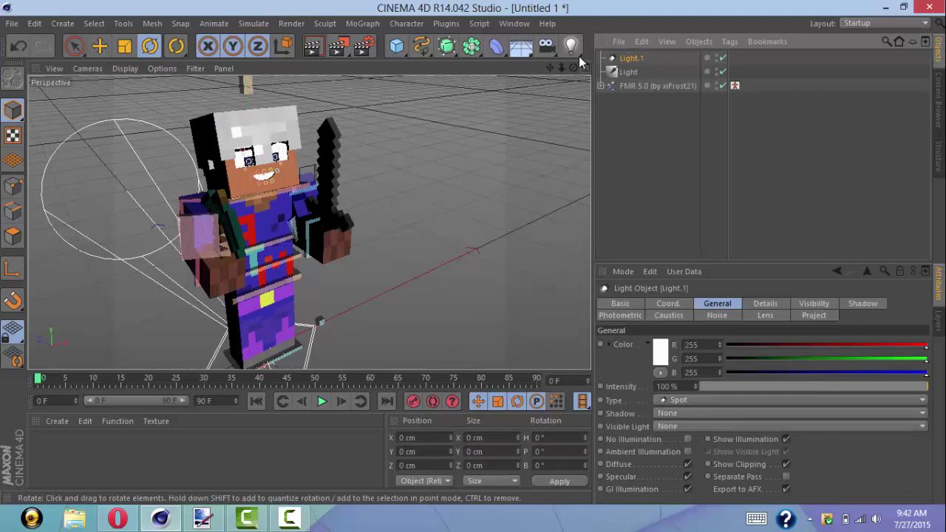
{"action": "left_click_drag", "start_coordinate": [571, 47], "coordinate": [575, 57]}
{"action": "left_click", "coordinate": [636, 72]}
{"action": "key", "text": "Delete"}
{"action": "left_click", "coordinate": [634, 59]}
{"action": "key", "text": "Delete"}
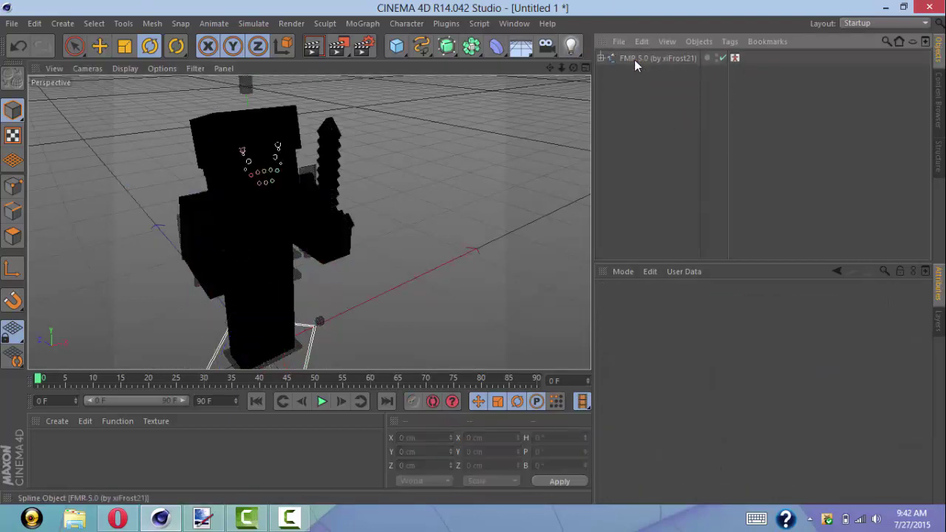
Preview the unlit scene with a render of the active view.
{"action": "left_click", "coordinate": [316, 50]}
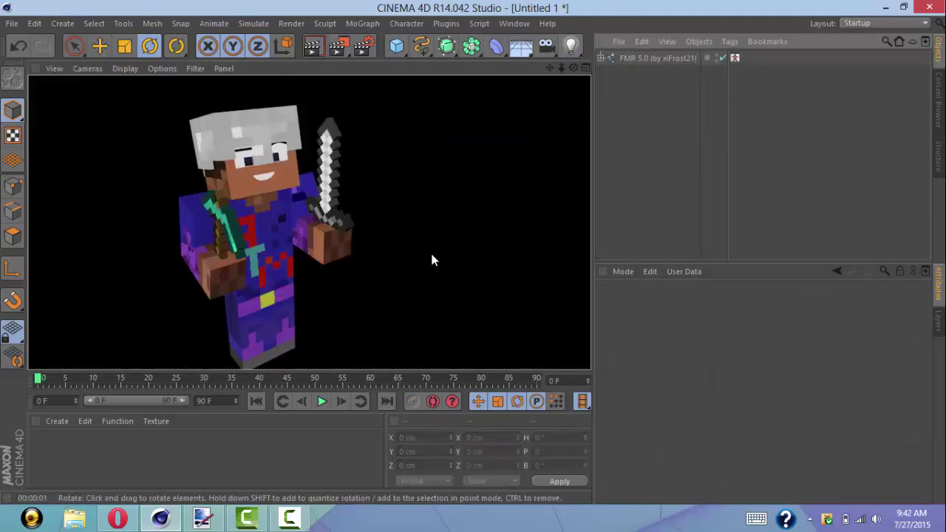
{"action": "left_click", "coordinate": [432, 254]}
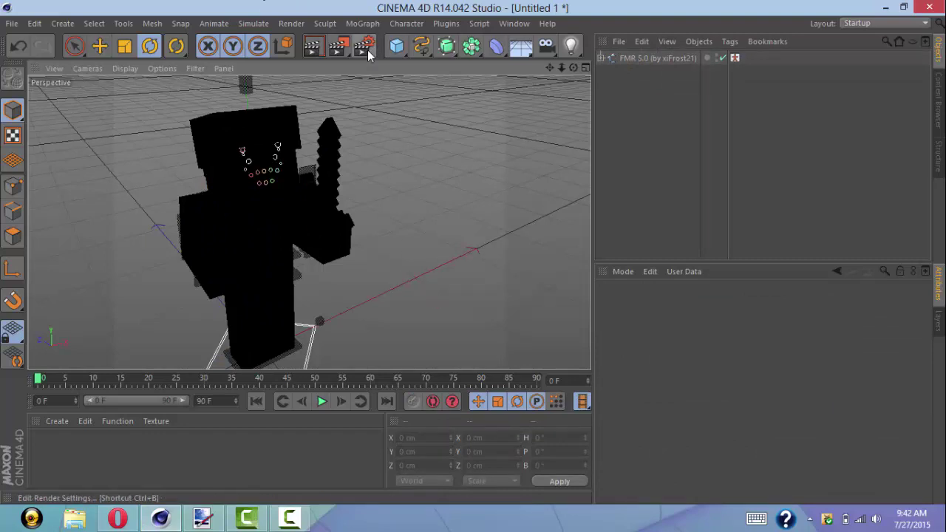
Set the render output to save to the Desktop as Tutorial Skin in PNG format.
{"action": "key", "text": "ctrl+b"}
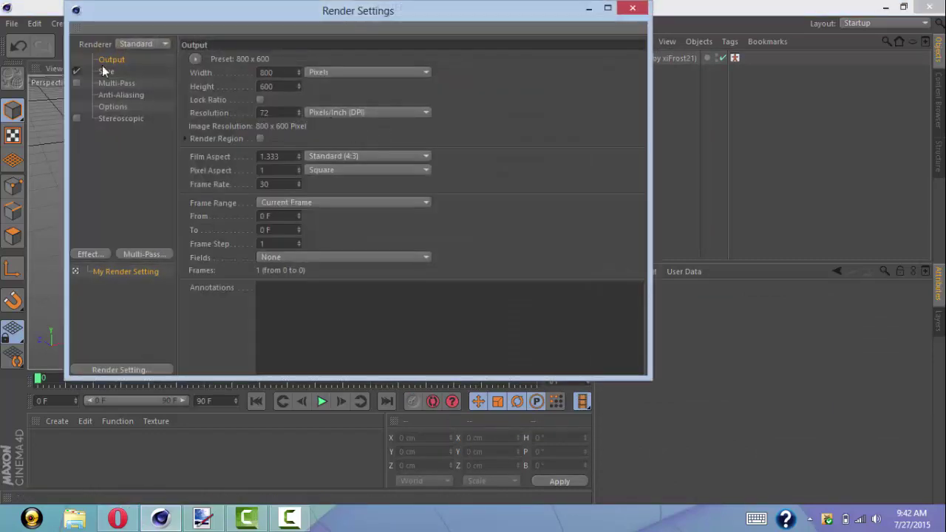
{"action": "left_click", "coordinate": [104, 68]}
{"action": "left_click", "coordinate": [630, 85]}
{"action": "left_click", "coordinate": [122, 133]}
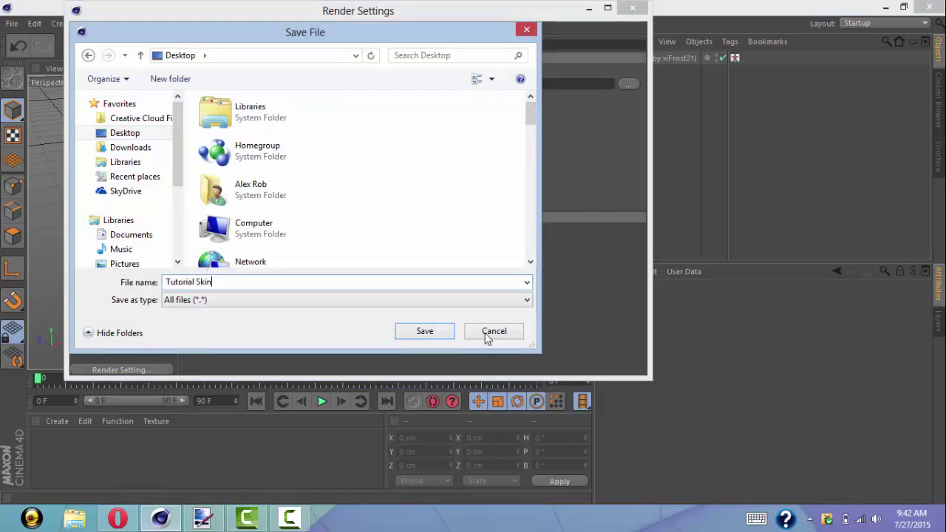
{"action": "left_click", "coordinate": [443, 334]}
{"action": "left_click", "coordinate": [340, 98]}
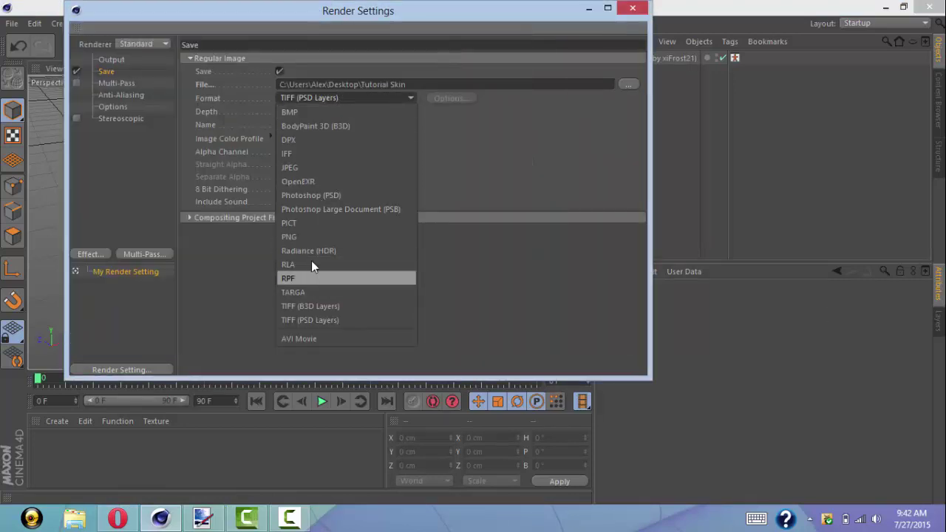
{"action": "left_click", "coordinate": [334, 236]}
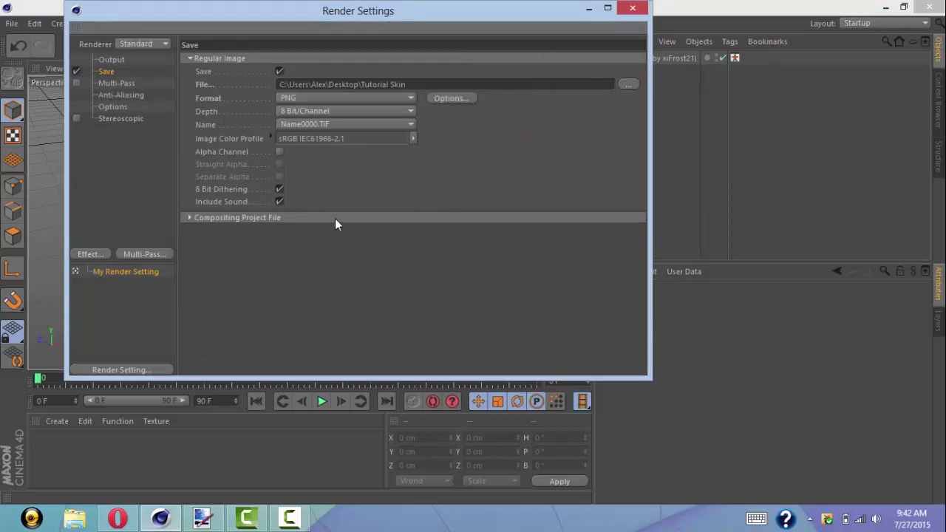
{"action": "left_click", "coordinate": [633, 8]}
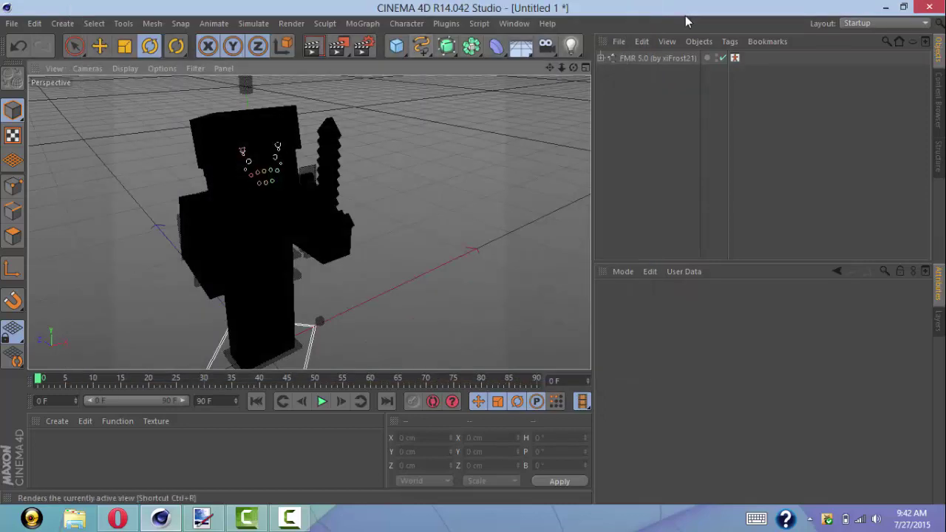
Render the scene to the Tutorial Skin image file on the Desktop.
{"action": "left_click", "coordinate": [365, 46]}
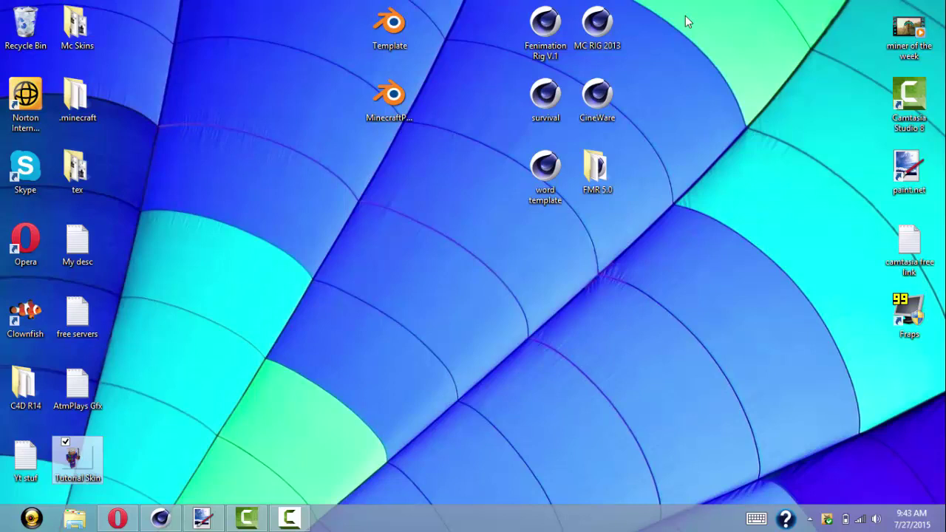
Open the rendered Tutorial Skin image from the Desktop to check it, and close the viewer.
{"action": "key", "text": "Return"}
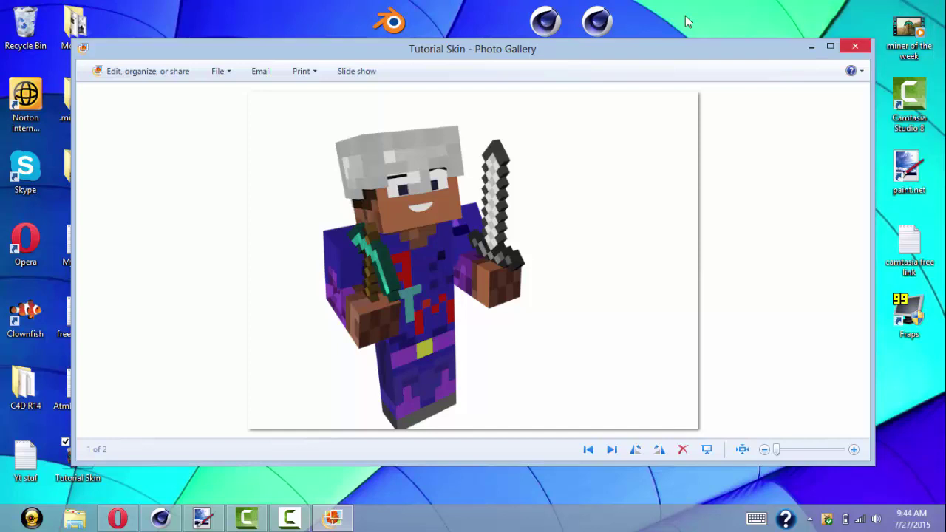
{"action": "key", "text": "alt+F4"}
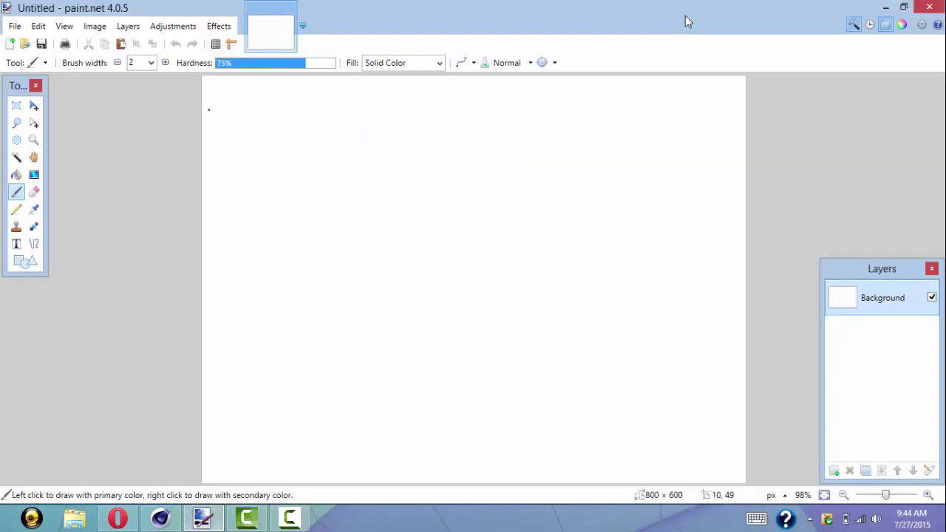
Switch to paint.net and set the blank image's canvas size to 1920 × 1080 pixels.
{"action": "key", "text": "Down"}
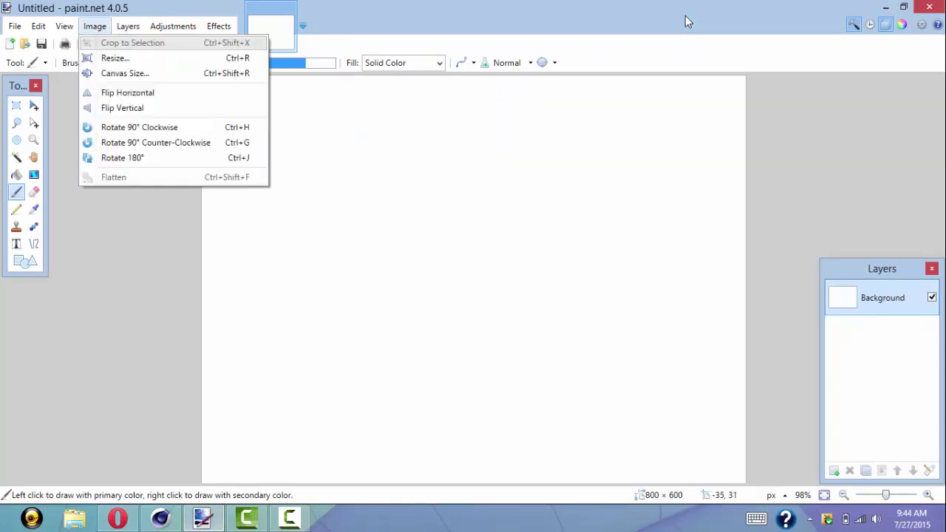
{"action": "key", "text": "Down"}
{"action": "key", "text": "Down"}
{"action": "key", "text": "Return"}
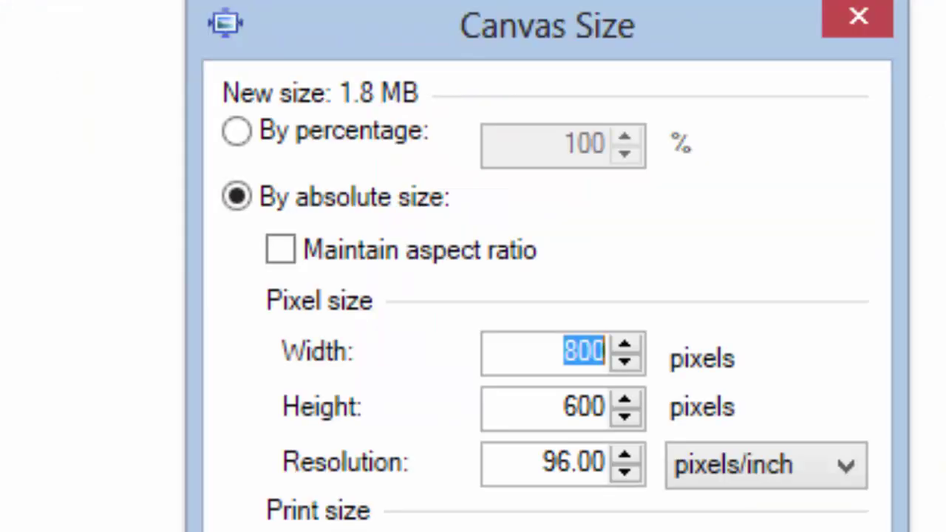
{"action": "type", "text": "1920"}
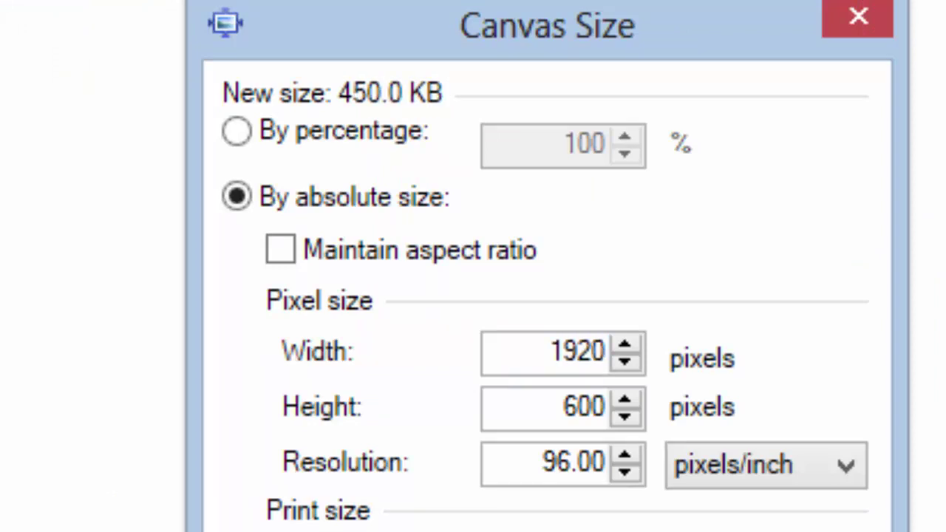
{"action": "key", "text": "Tab"}
{"action": "type", "text": "10"}
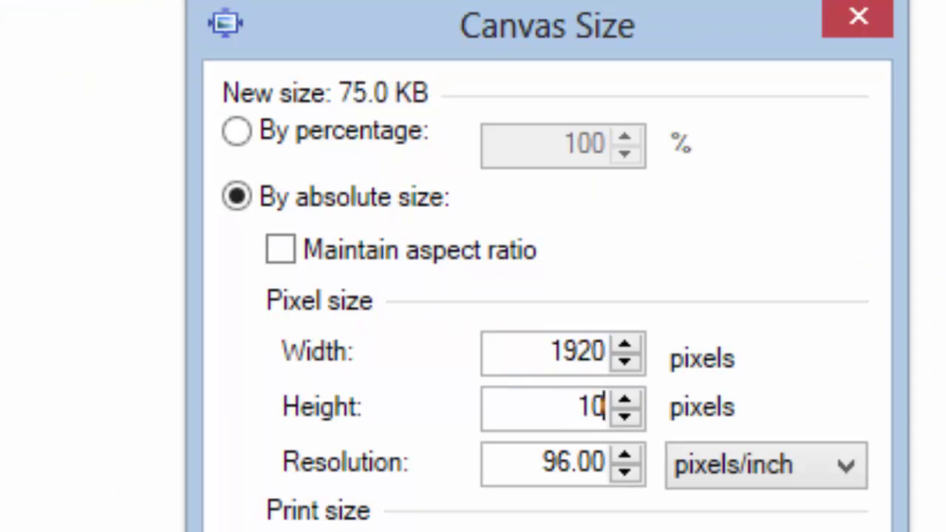
{"action": "type", "text": "80"}
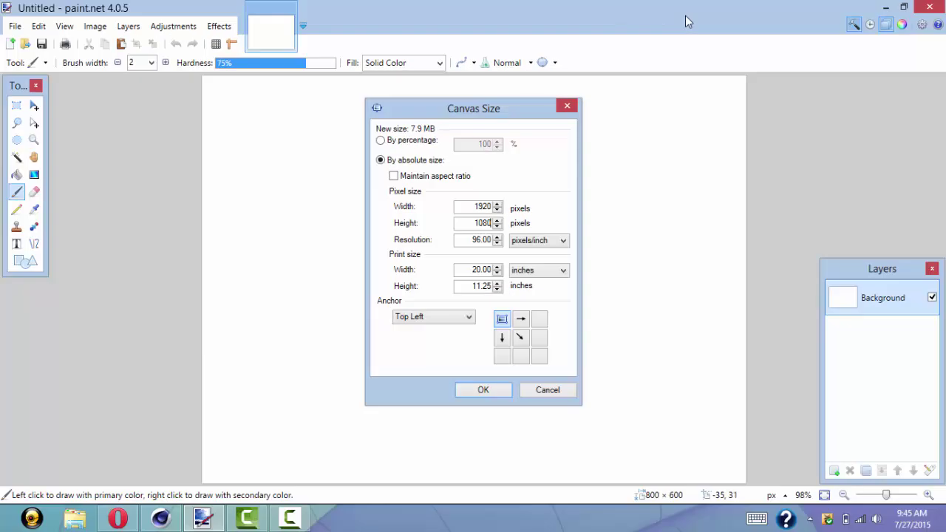
{"action": "key", "text": "Escape"}
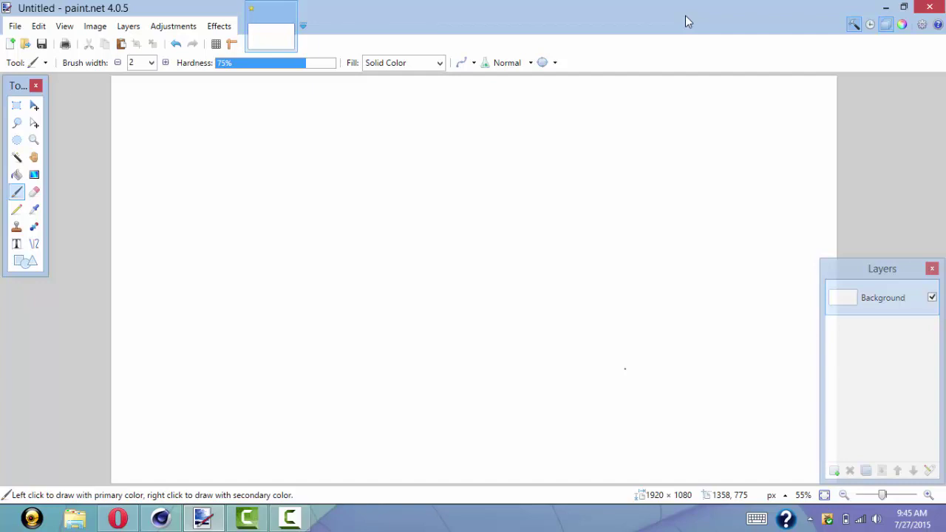
Erase the whole white canvas so that the Background layer is transparent.
{"action": "key", "text": "ctrl+minus"}
{"action": "key", "text": "ctrl+minus"}
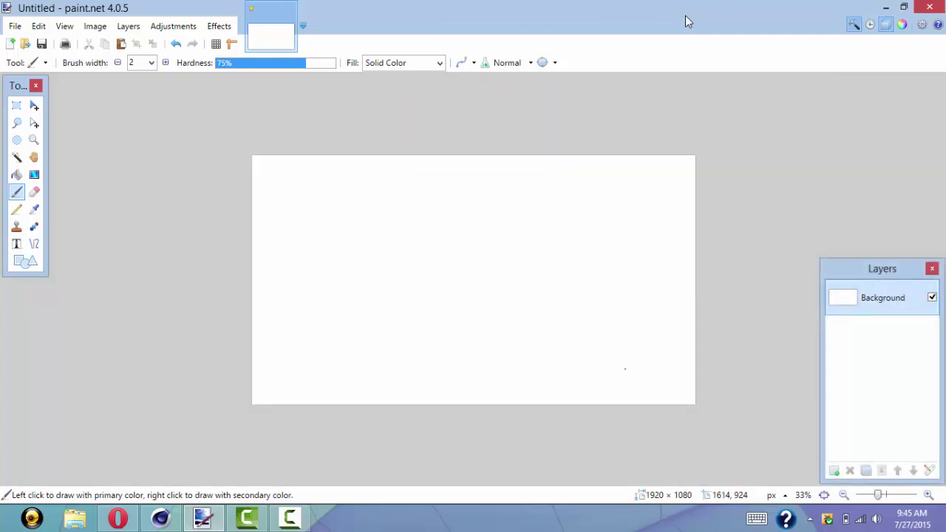
{"action": "key", "text": "ctrl+plus"}
{"action": "key", "text": "ctrl+plus"}
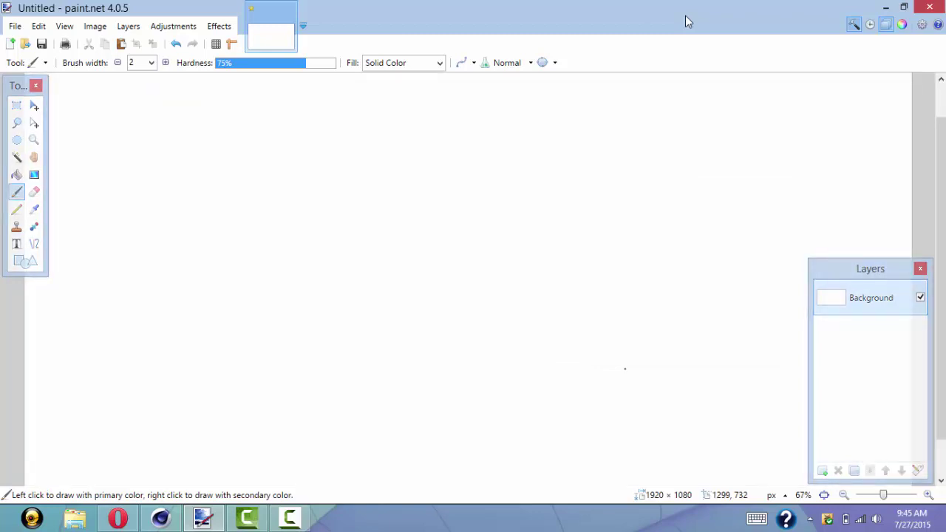
{"action": "key", "text": "ctrl+minus"}
{"action": "key", "text": "ctrl+minus"}
{"action": "key", "text": "ctrl+minus"}
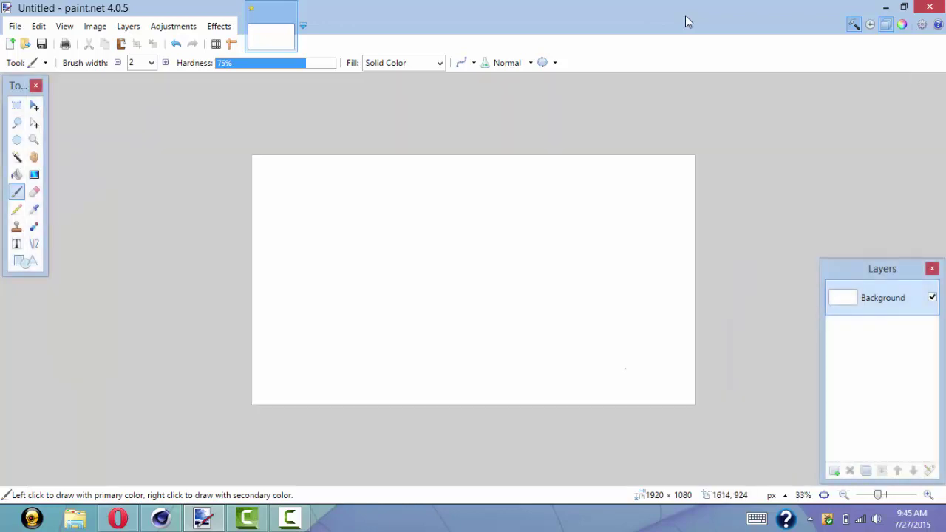
{"action": "key", "text": "ctrl+plus"}
{"action": "key", "text": "ctrl+a"}
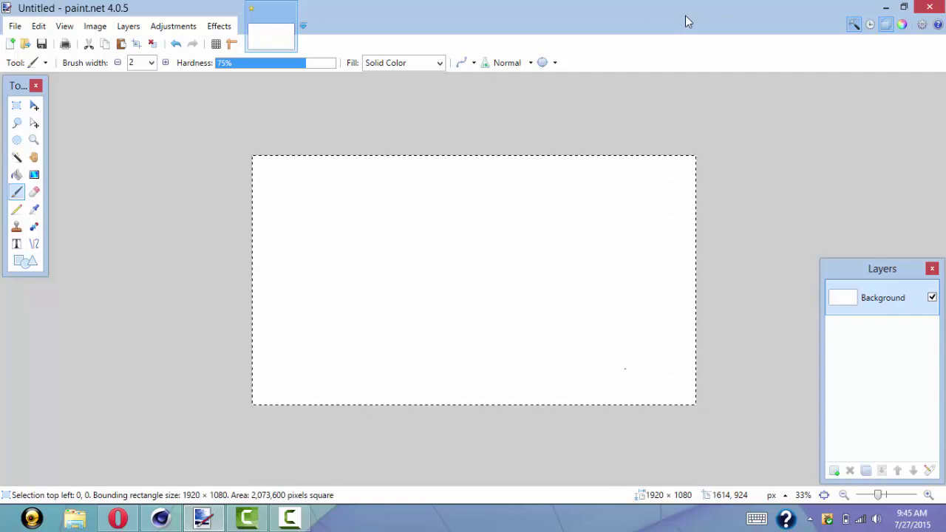
{"action": "key", "text": "Delete"}
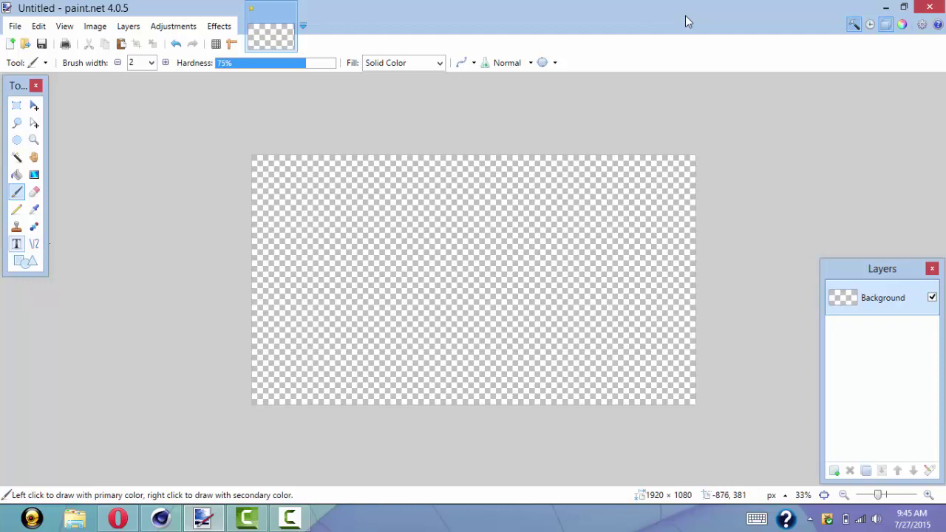
Choose the Gradient tool and set the primary colour to bright green and the secondary colour to blue.
{"action": "left_click", "coordinate": [34, 174]}
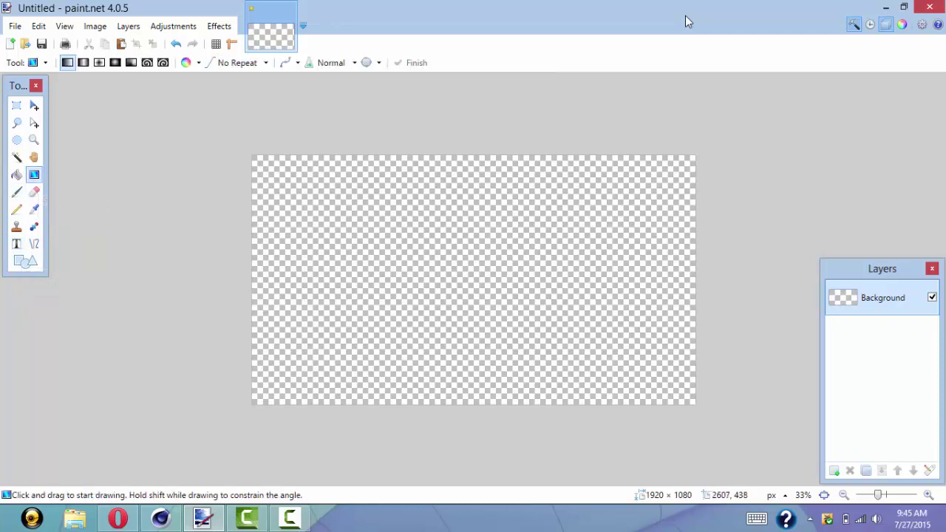
{"action": "mouse_move", "coordinate": [945, 1]}
{"action": "key", "text": "F8"}
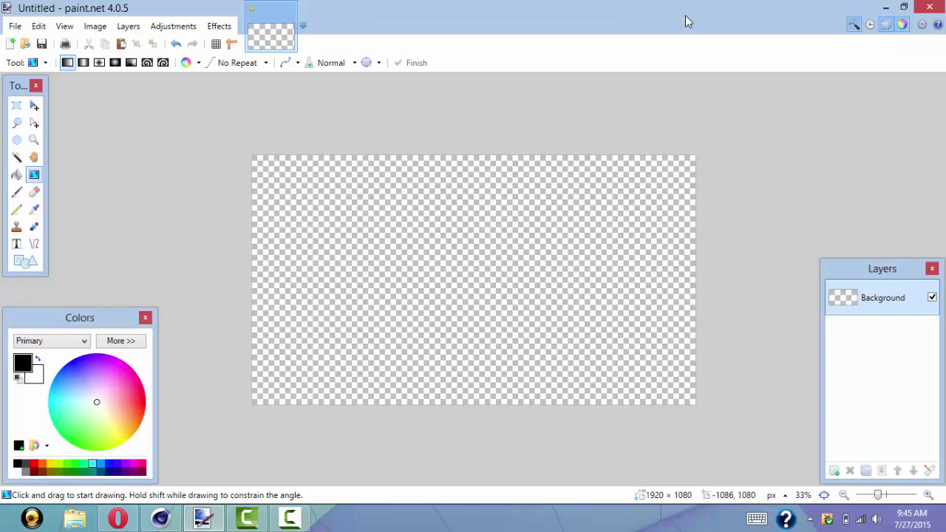
{"action": "left_click", "coordinate": [75, 463]}
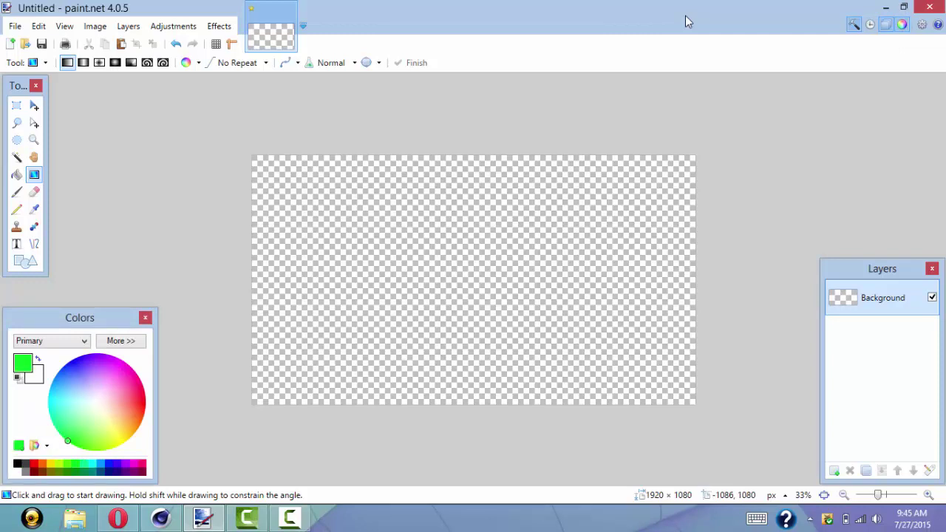
{"action": "left_click", "coordinate": [37, 378]}
{"action": "left_click", "coordinate": [109, 463]}
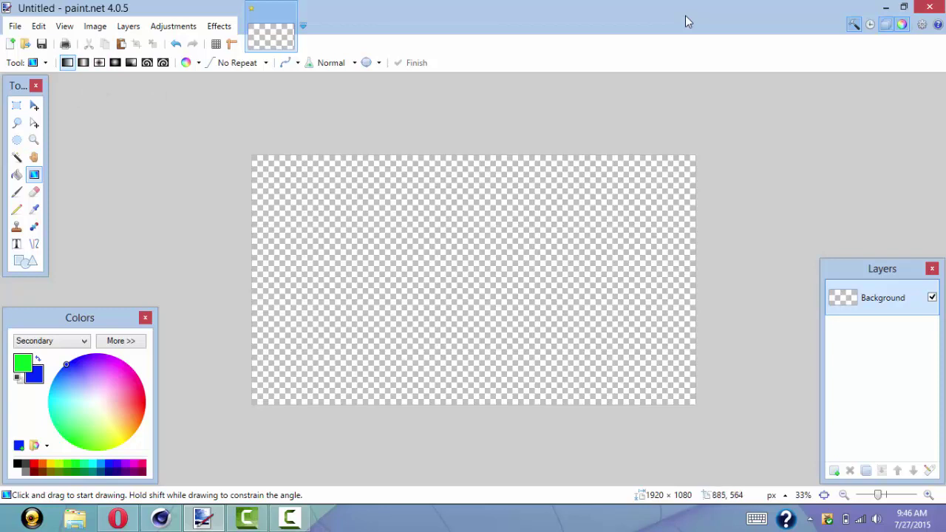
Try a linear green-to-blue gradient running upward from the canvas centre, and undo it.
{"action": "left_click", "coordinate": [456, 285]}
{"action": "left_click_drag", "start_coordinate": [456, 284], "coordinate": [473, 227]}
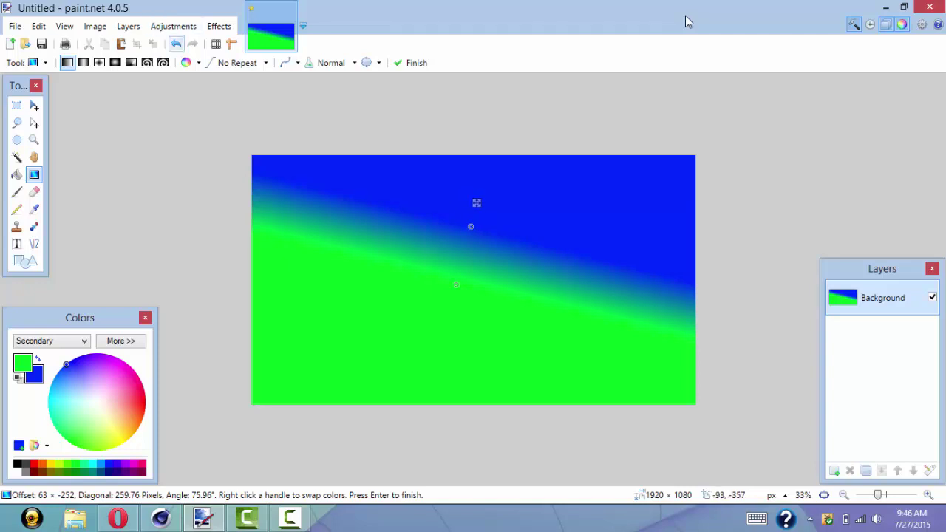
{"action": "left_click", "coordinate": [176, 44]}
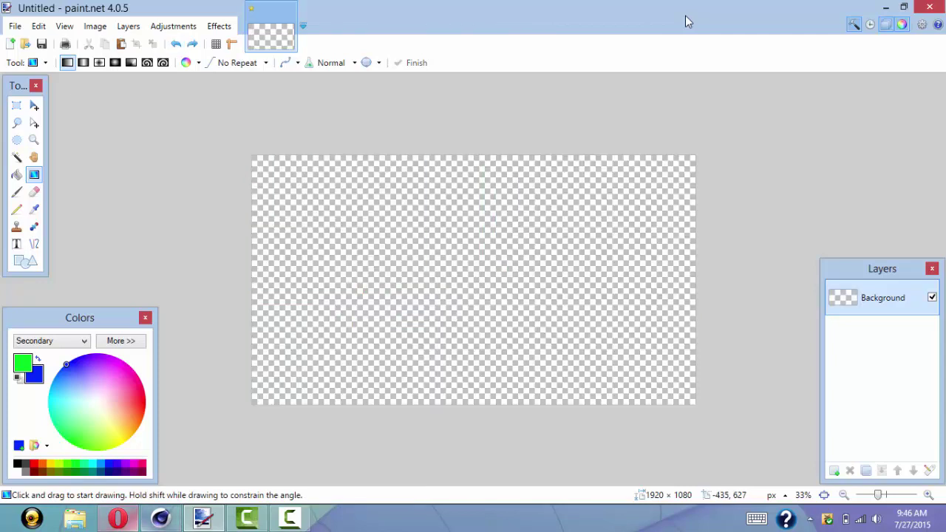
Copy the hd shaders image from the Pictures library in File Explorer.
{"action": "left_click", "coordinate": [74, 519]}
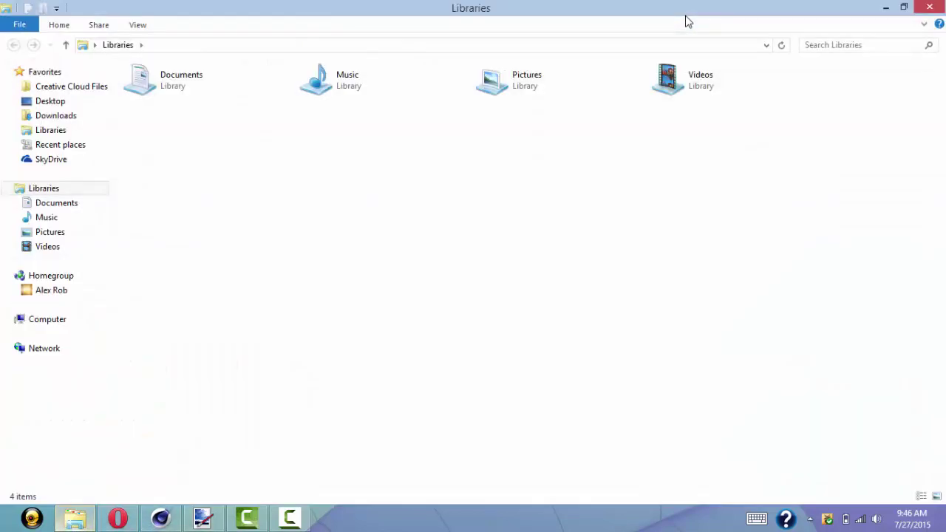
{"action": "left_click", "coordinate": [50, 232]}
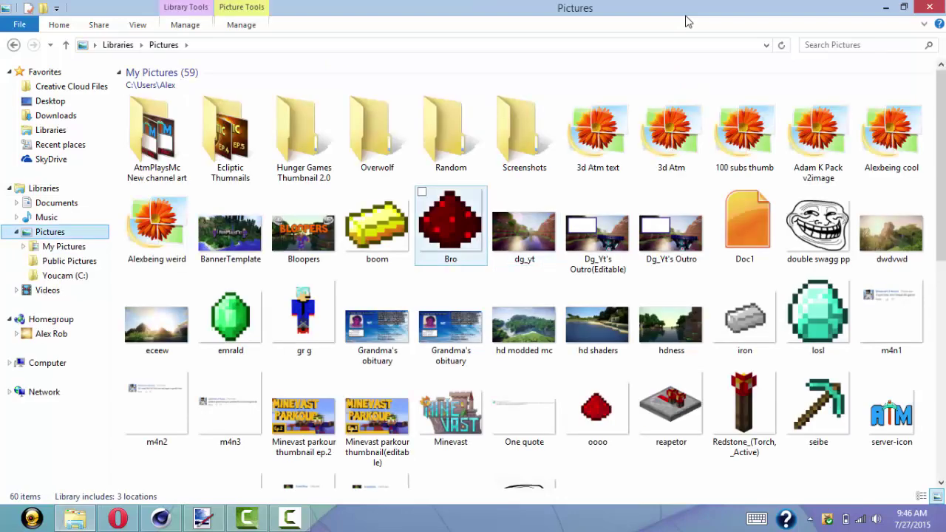
{"action": "right_click", "coordinate": [598, 319]}
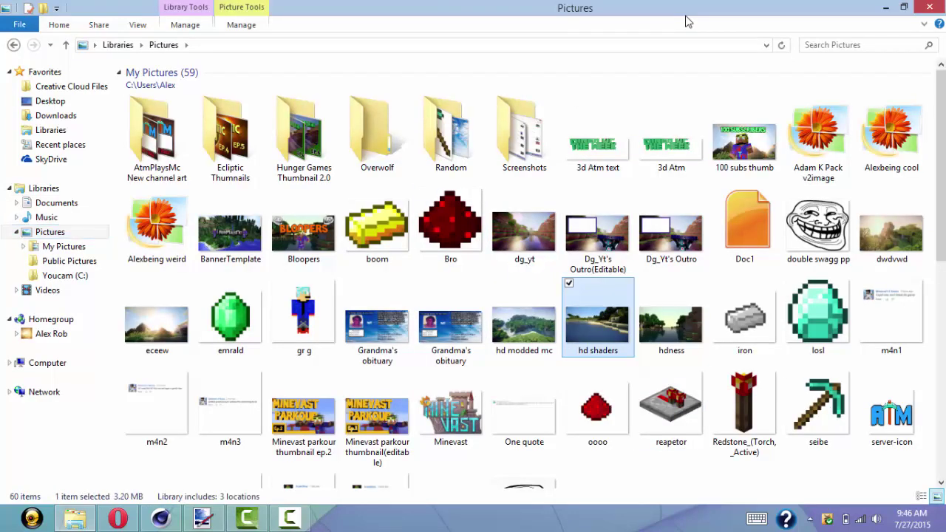
{"action": "left_click", "coordinate": [509, 403]}
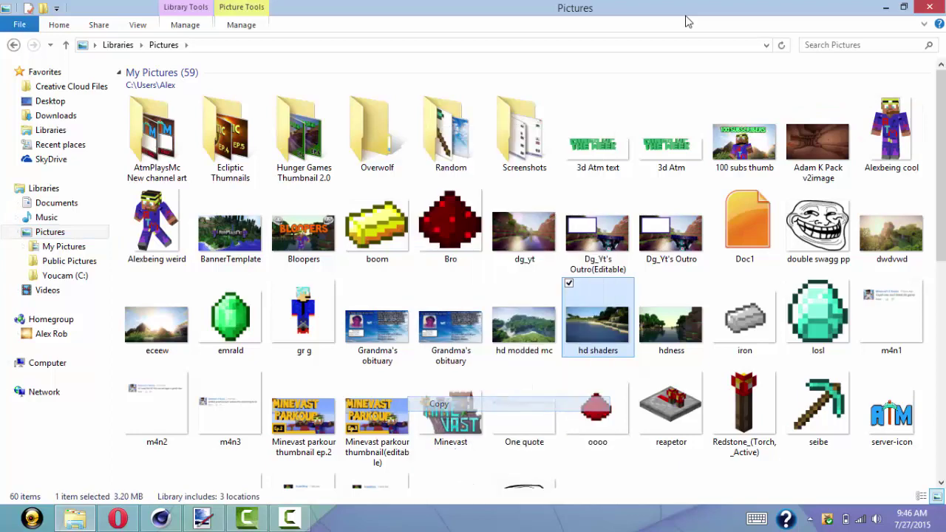
Paste the copied landscape onto the Background layer in paint.net and deselect it.
{"action": "left_click", "coordinate": [203, 519]}
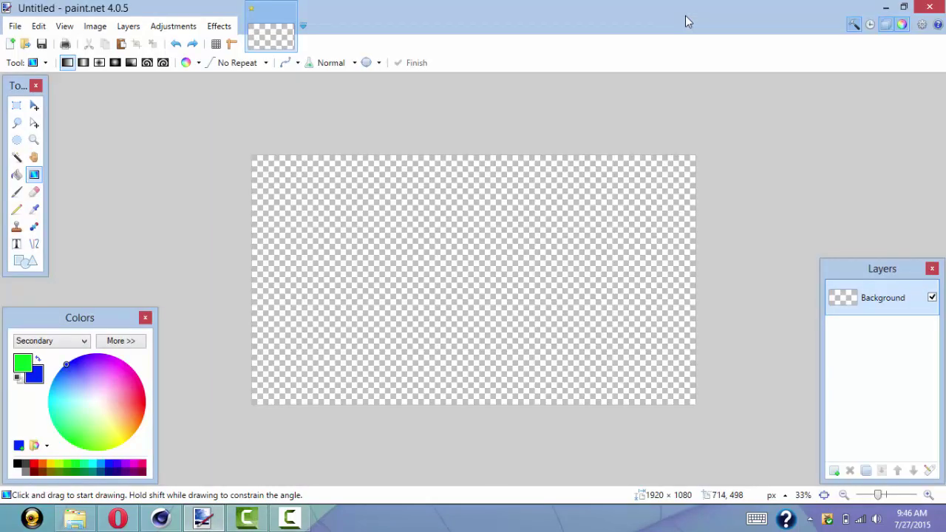
{"action": "key", "text": "m"}
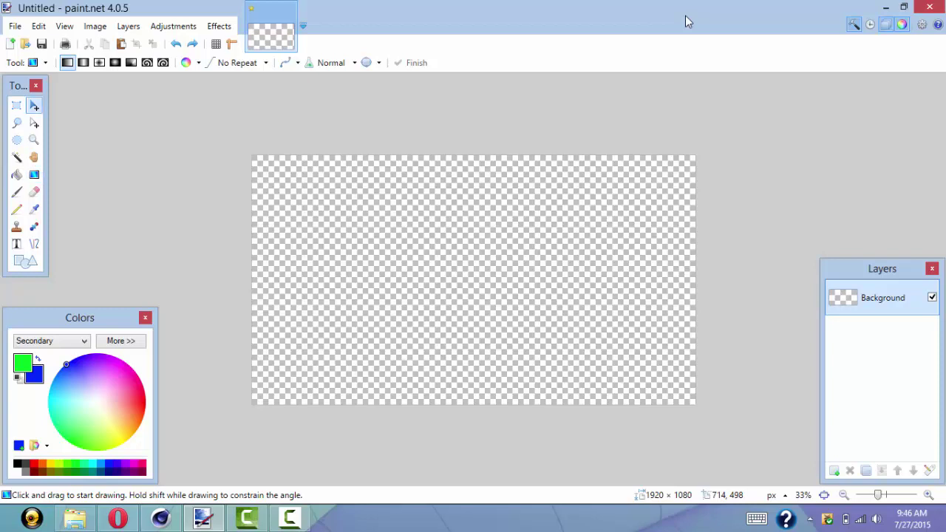
{"action": "key", "text": "ctrl+v"}
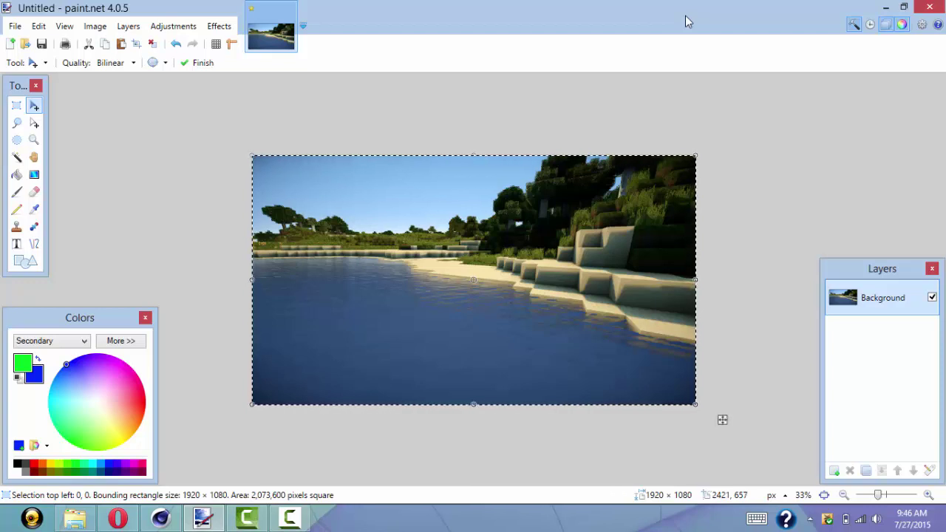
{"action": "key", "text": "Return"}
{"action": "key", "text": "ctrl+d"}
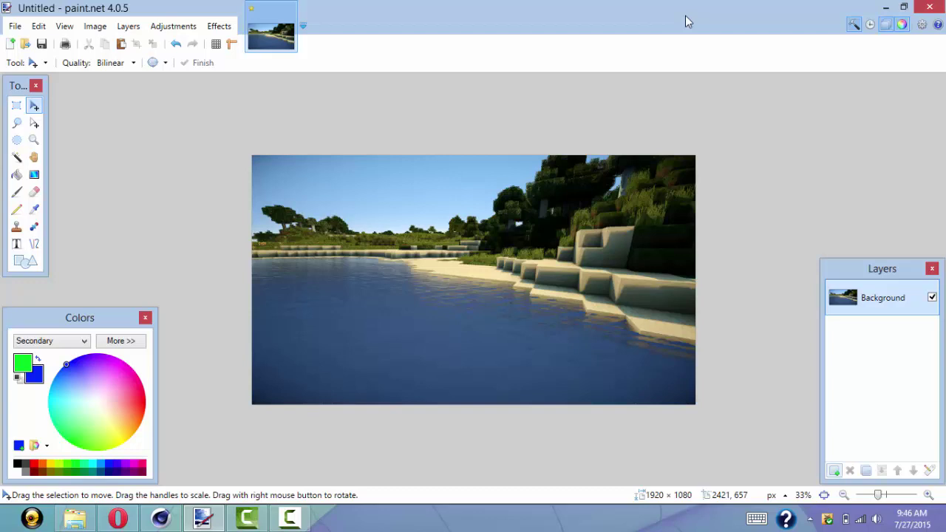
Add a new layer and paste the Tutorial Skin image from the Desktop onto it.
{"action": "key", "text": "ctrl+shift+n"}
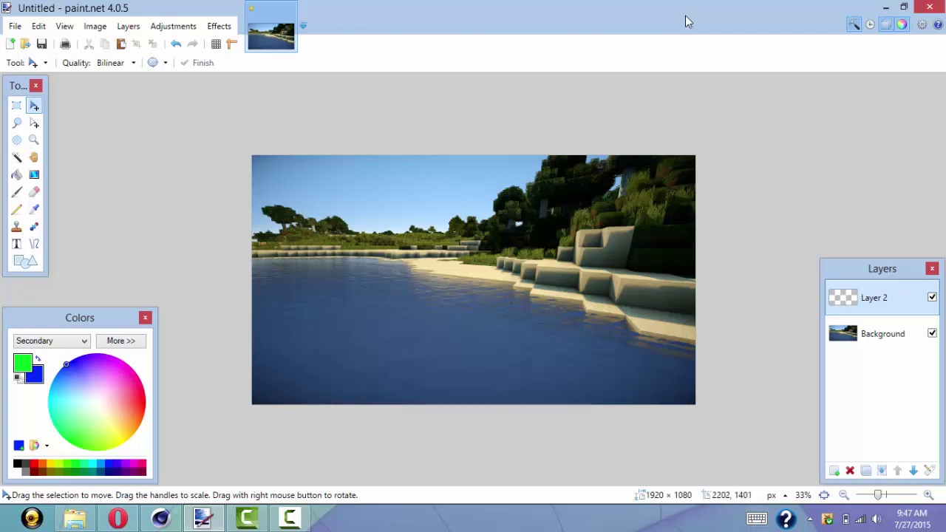
{"action": "key", "text": "super+d"}
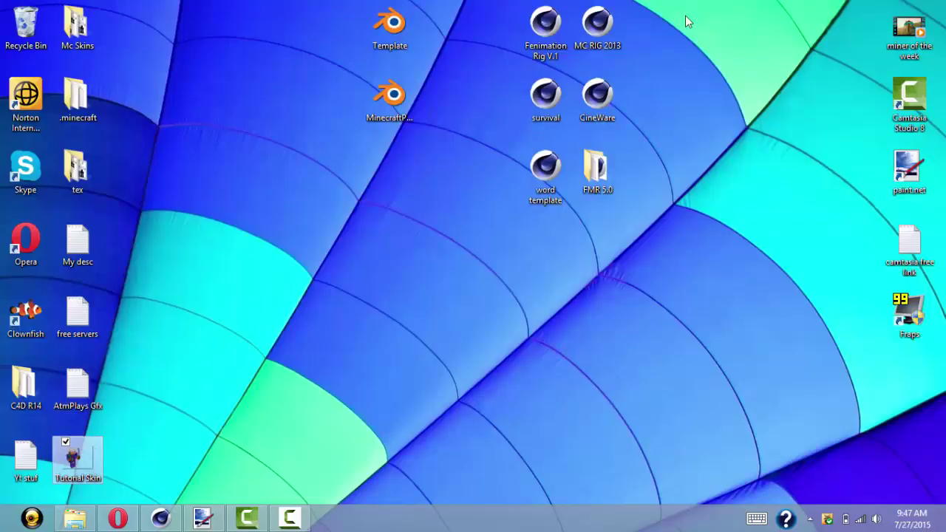
{"action": "right_click", "coordinate": [78, 472]}
{"action": "left_click", "coordinate": [77, 391]}
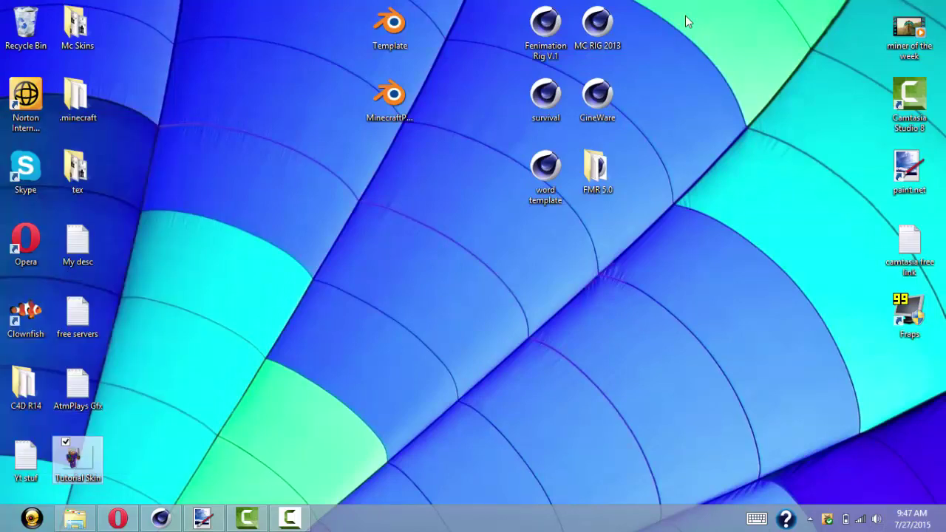
{"action": "key", "text": "super+d"}
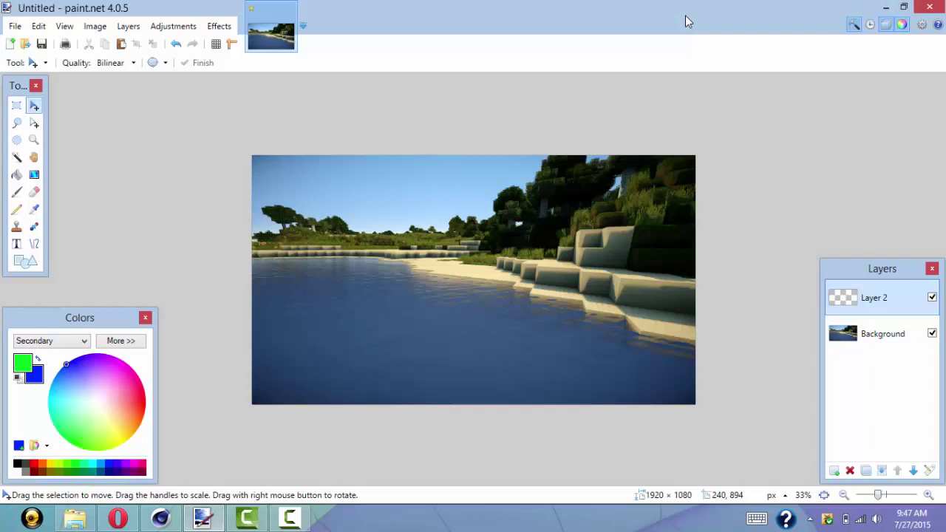
{"action": "key", "text": "ctrl+v"}
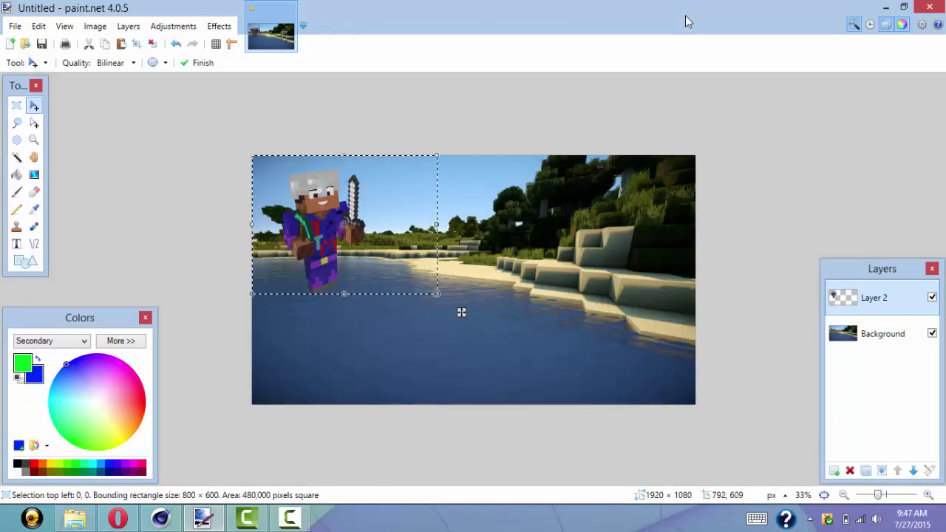
Enlarge the pasted character to about 1259 × 944 pixels, place it on the left side of the landscape, and deselect it.
{"action": "left_click_drag", "start_coordinate": [438, 296], "coordinate": [549, 418]}
{"action": "left_click_drag", "start_coordinate": [338, 332], "coordinate": [339, 328]}
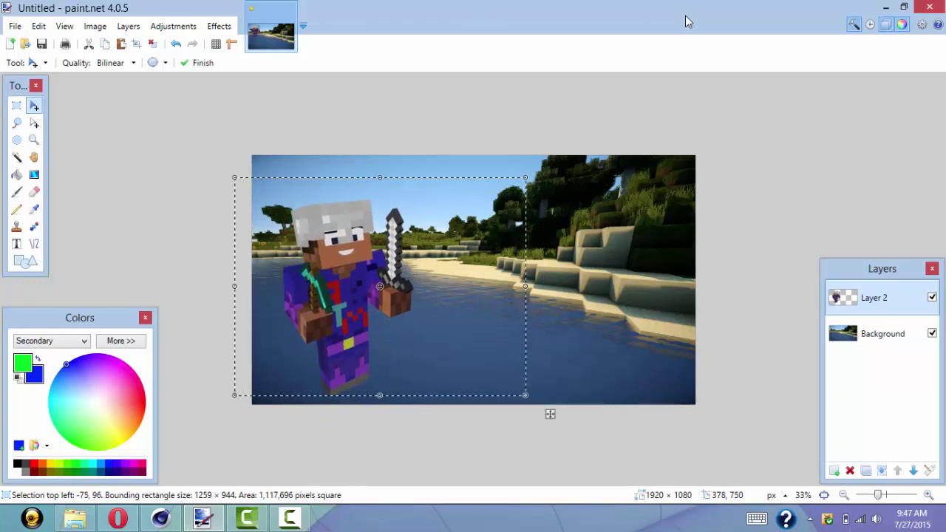
{"action": "key", "text": "ctrl+d"}
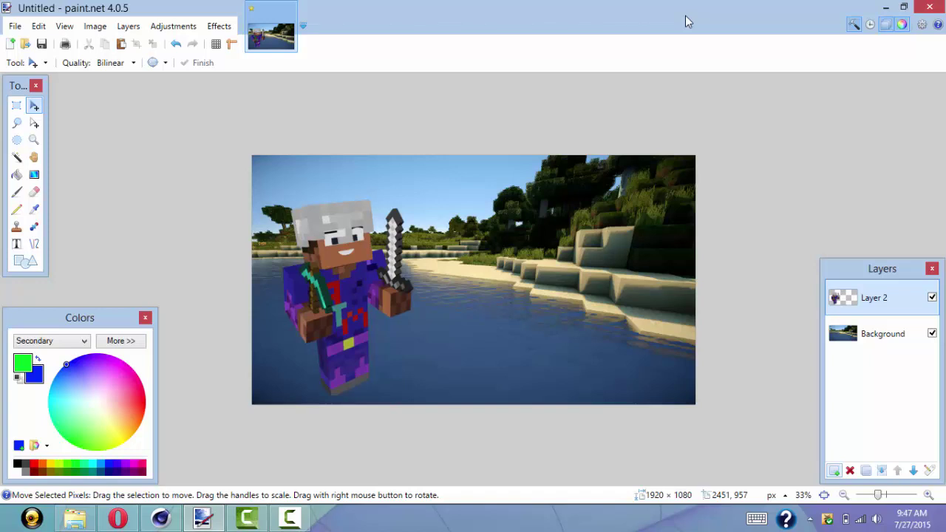
Add a new layer above the character layer and activate the Text tool.
{"action": "key", "text": "ctrl+shift+n"}
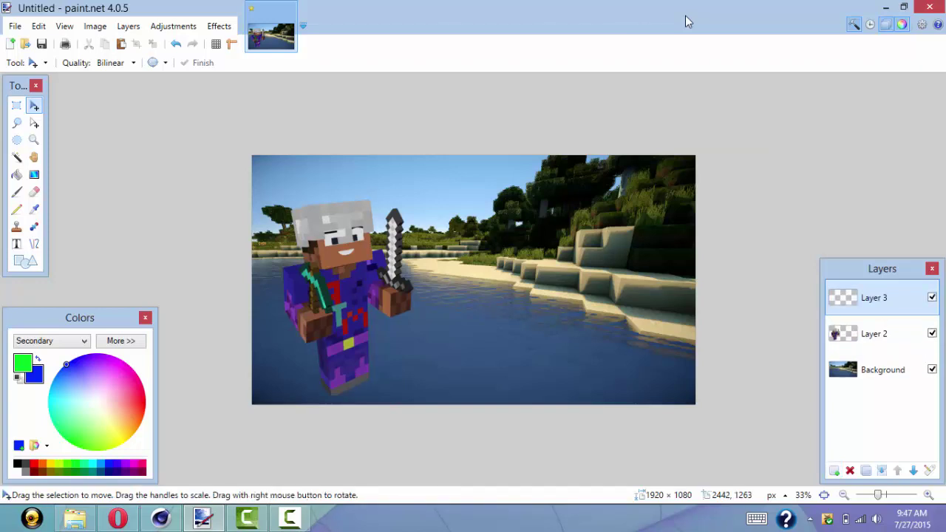
{"action": "key", "text": "s"}
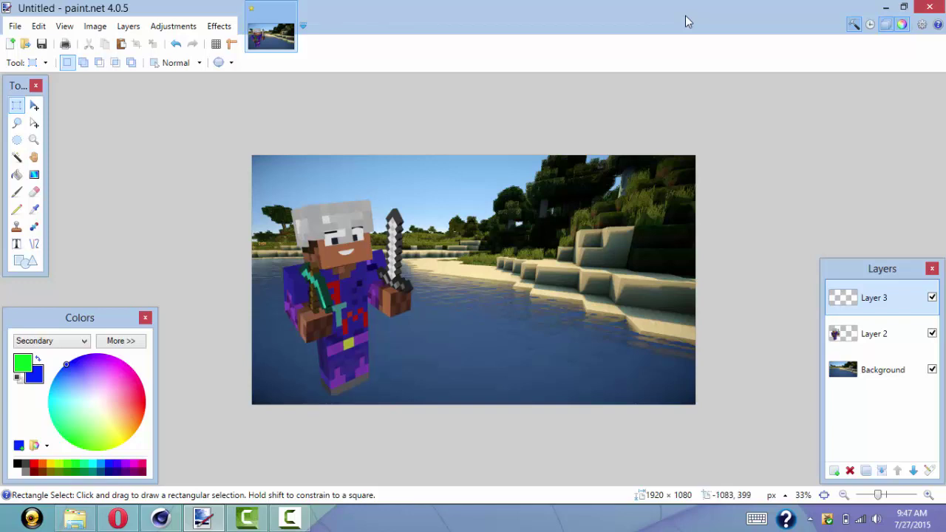
{"action": "key", "text": "t"}
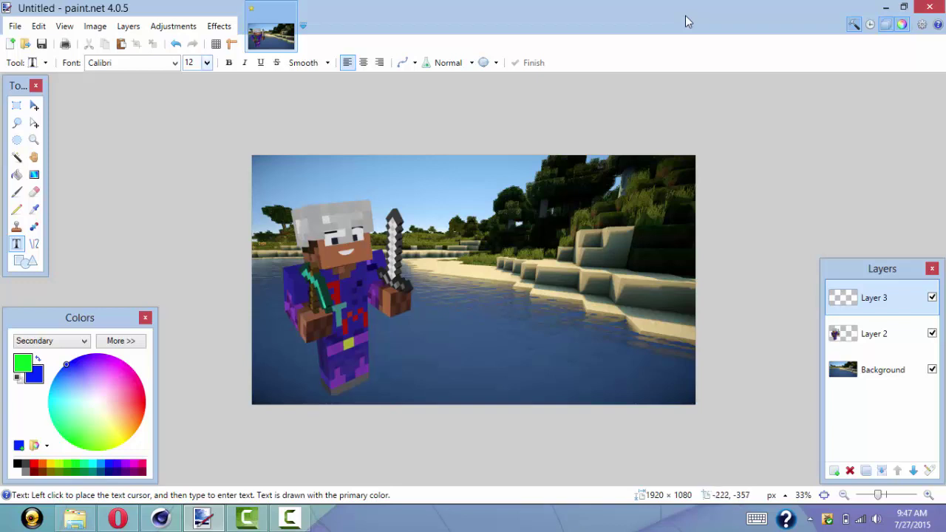
{"action": "left_click", "coordinate": [207, 62]}
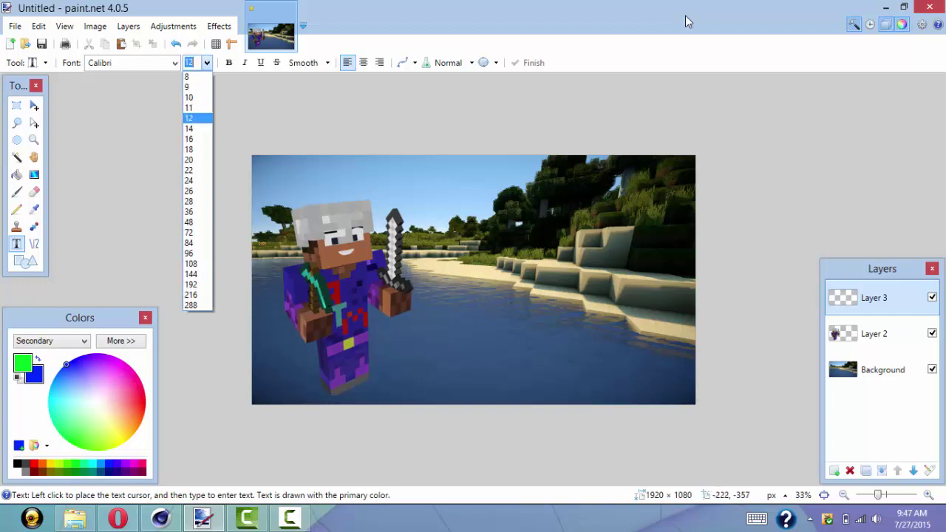
{"action": "key", "text": "Escape"}
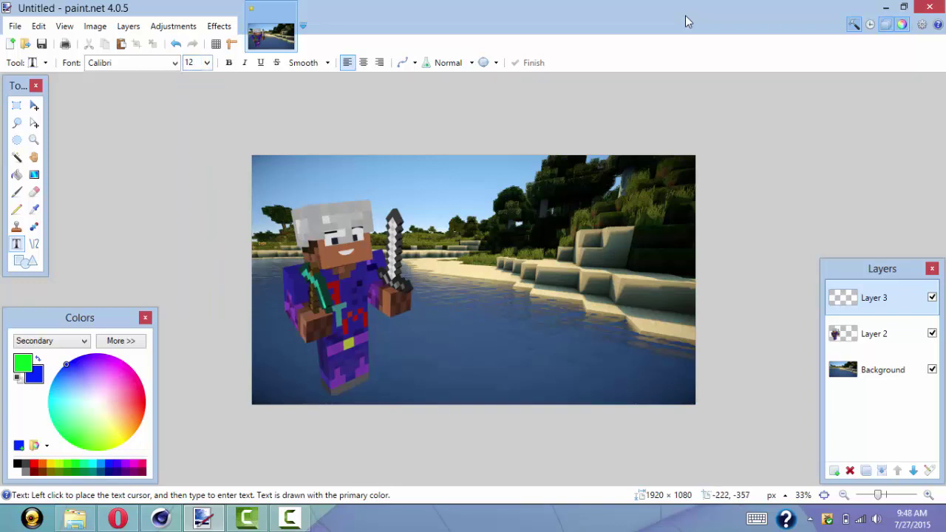
Set the text font to Toonish at size 84 and place the text cursor in the sky beside the character.
{"action": "left_click", "coordinate": [174, 62]}
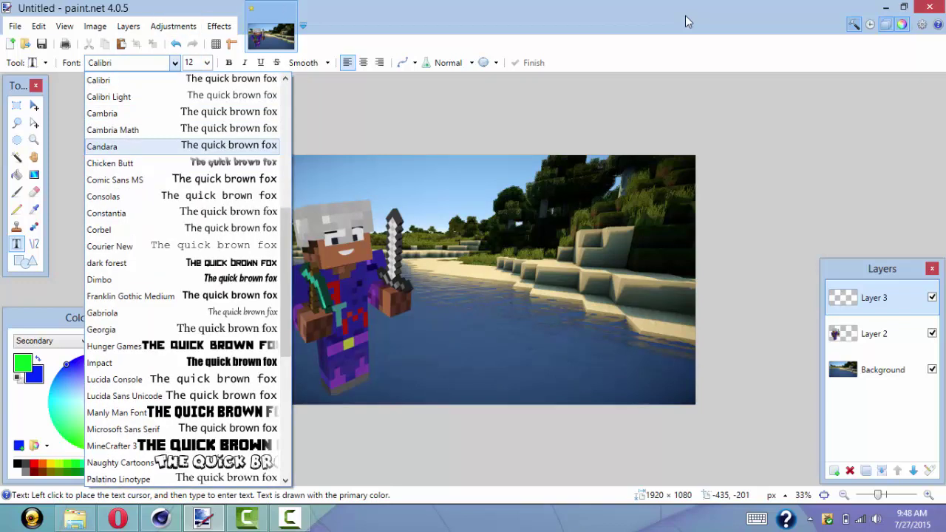
{"action": "scroll", "coordinate": [686, 21], "scroll_direction": "down", "scroll_amount": 6}
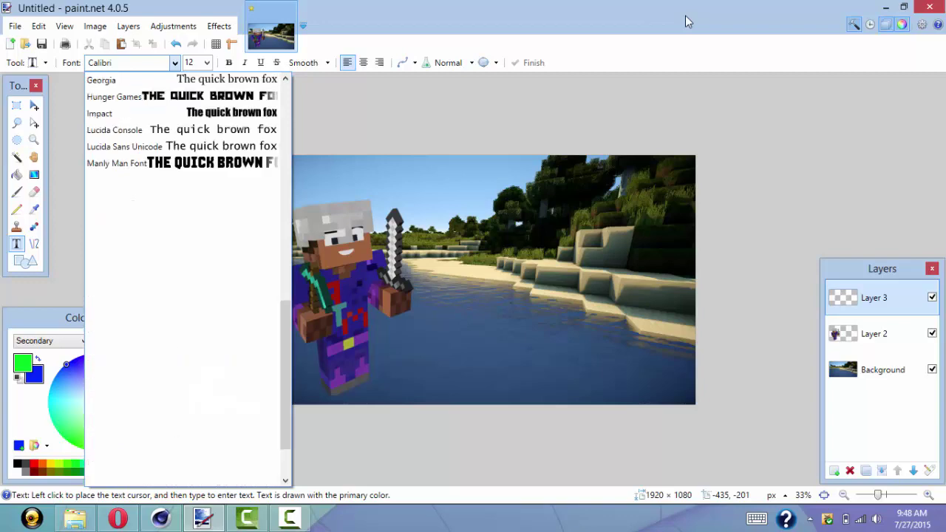
{"action": "key", "text": "t"}
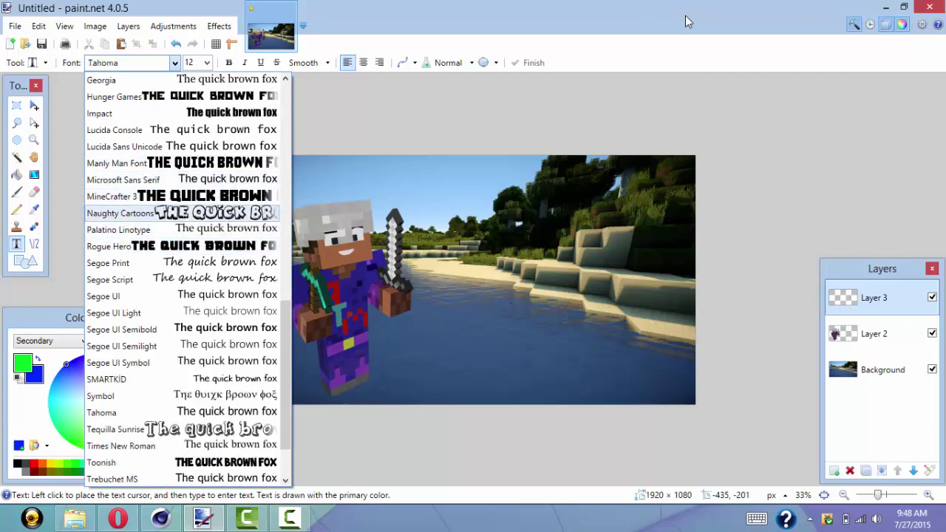
{"action": "scroll", "coordinate": [686, 21], "scroll_direction": "up", "scroll_amount": 2}
{"action": "scroll", "coordinate": [686, 22], "scroll_direction": "down", "scroll_amount": 2}
{"action": "scroll", "coordinate": [686, 21], "scroll_direction": "down", "scroll_amount": 1}
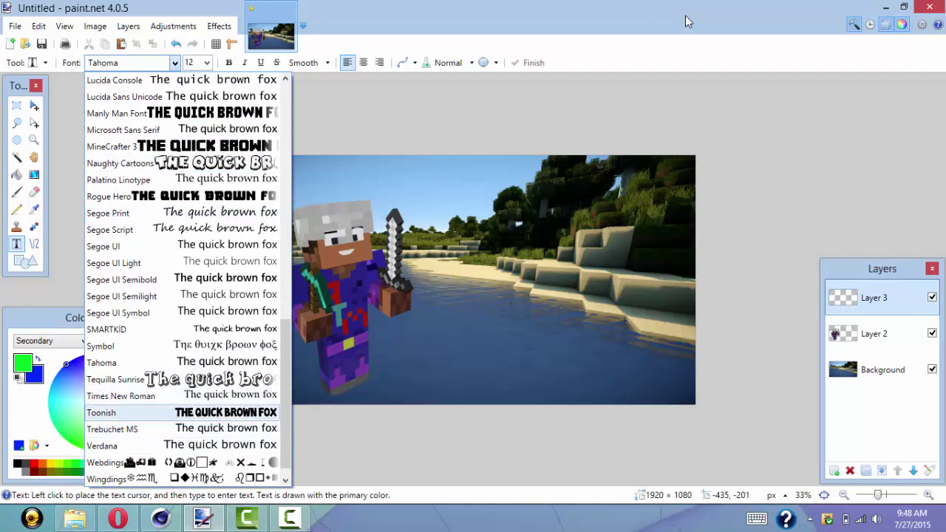
{"action": "left_click", "coordinate": [182, 413]}
{"action": "left_click", "coordinate": [207, 63]}
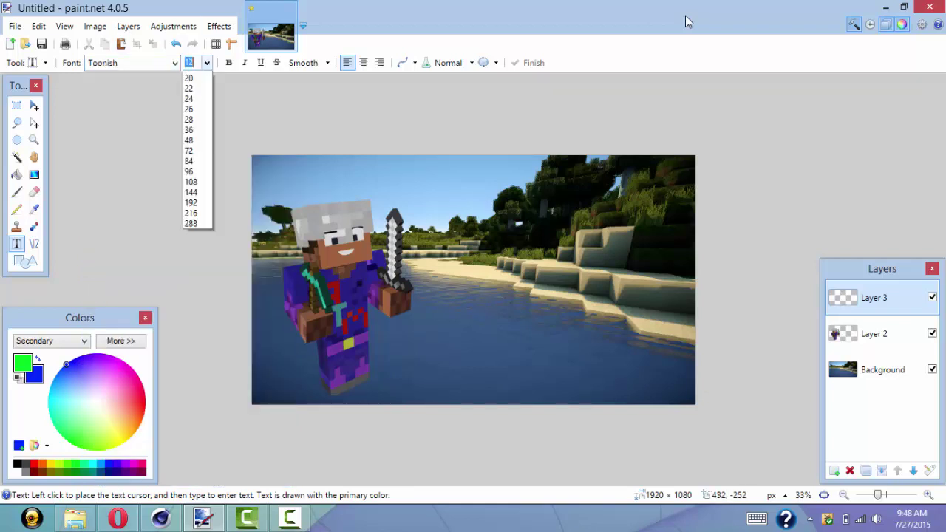
{"action": "key", "text": "Down"}
{"action": "key", "text": "Return"}
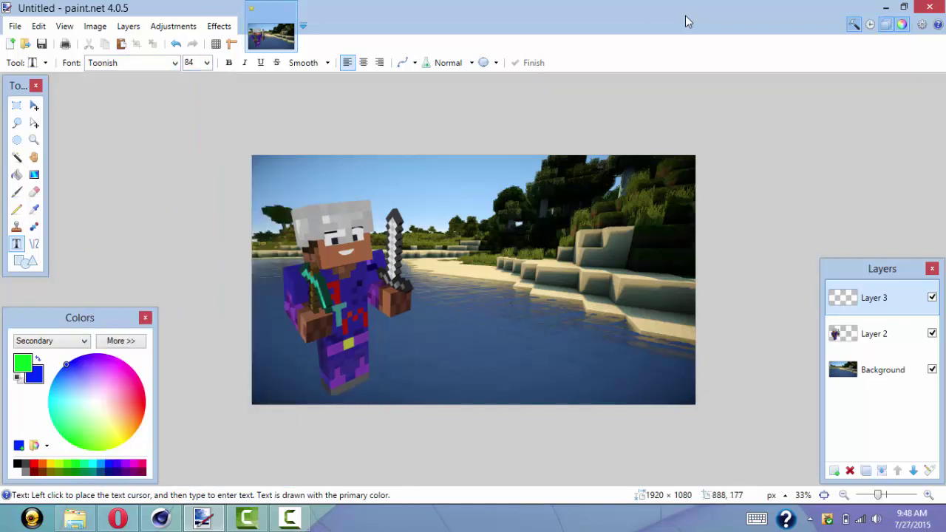
{"action": "left_click", "coordinate": [447, 196]}
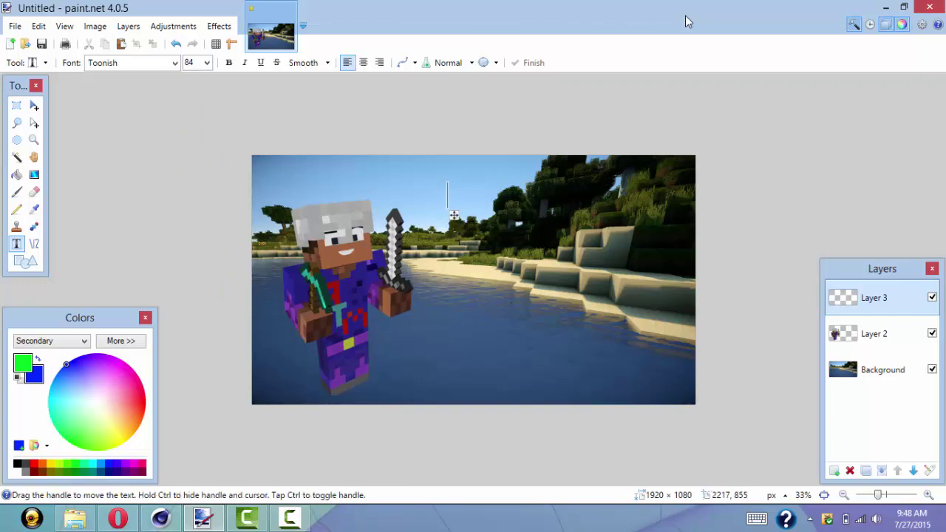
{"action": "type", "text": "A"}
{"action": "key", "text": "BackSpace"}
{"action": "type", "text": "AT"}
{"action": "key", "text": "BackSpace"}
{"action": "key", "text": "BackSpace"}
Set the primary color to blue and enter the text ATMPLAYSMC on the new layer.
{"action": "key", "text": "c"}
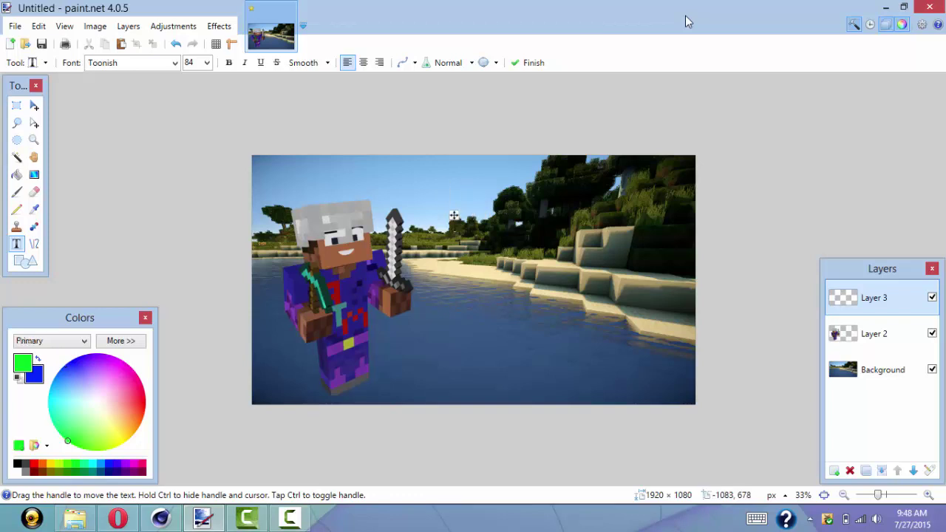
{"action": "left_click", "coordinate": [109, 464]}
{"action": "type", "text": "A"}
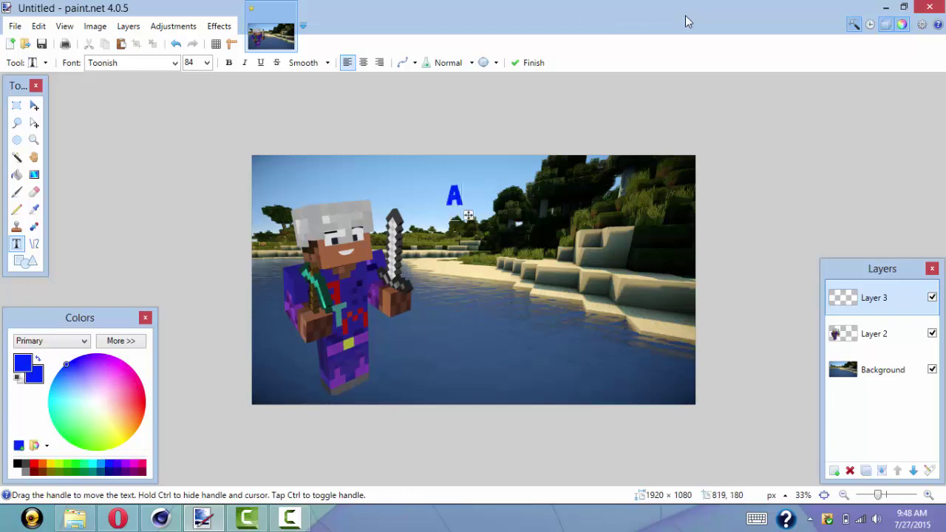
{"action": "type", "text": "TMPLA"}
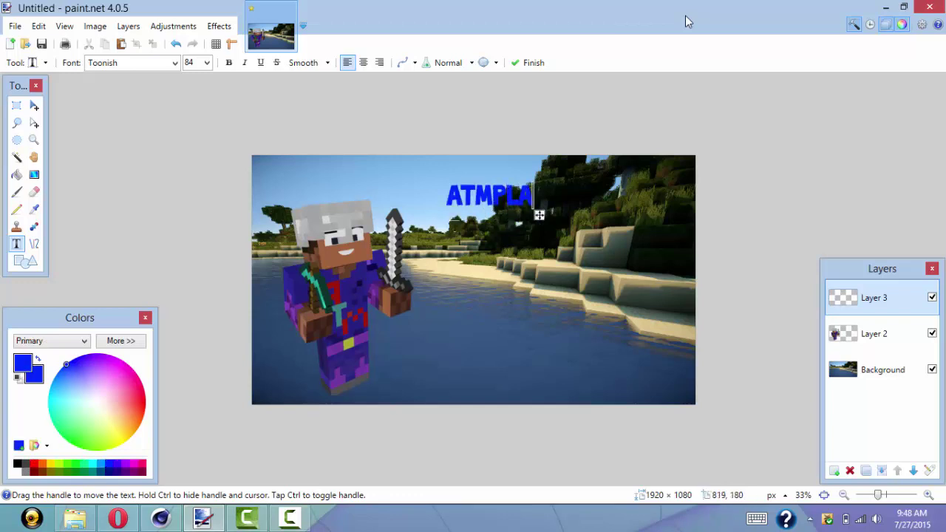
{"action": "type", "text": "YS MC"}
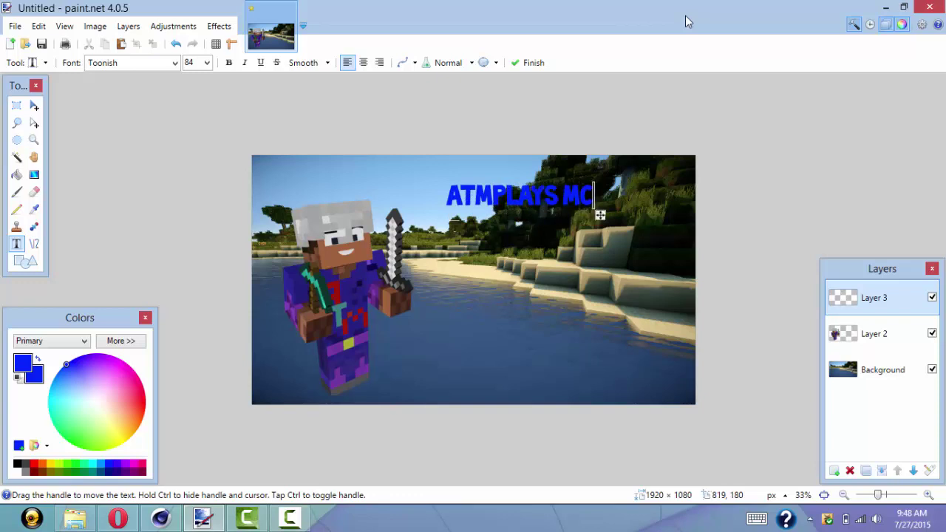
{"action": "key", "text": "BackSpace"}
{"action": "key", "text": "BackSpace"}
{"action": "key", "text": "BackSpace"}
{"action": "type", "text": "MC"}
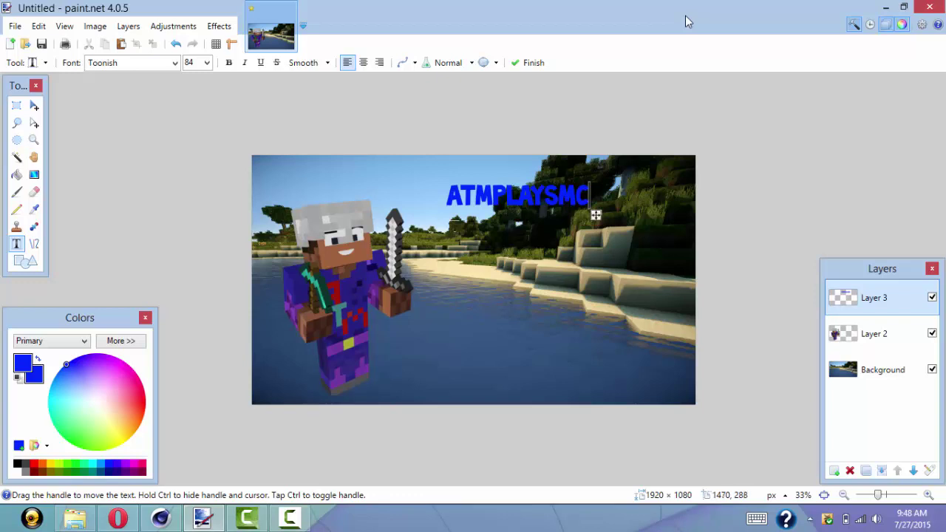
Move the ATMPLAYSMC text into the upper-right corner of the landscape, over the trees.
{"action": "left_click_drag", "start_coordinate": [596, 215], "coordinate": [682, 206]}
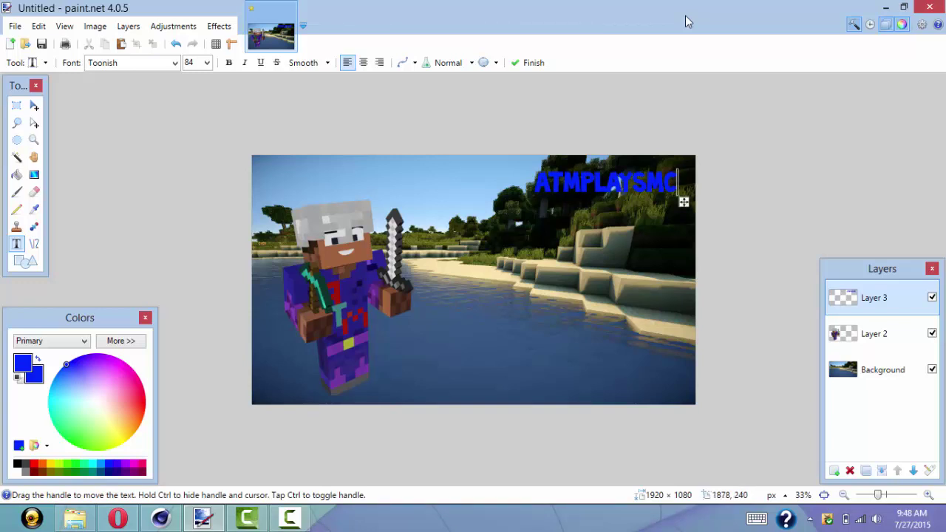
{"action": "key", "text": "ctrl"}
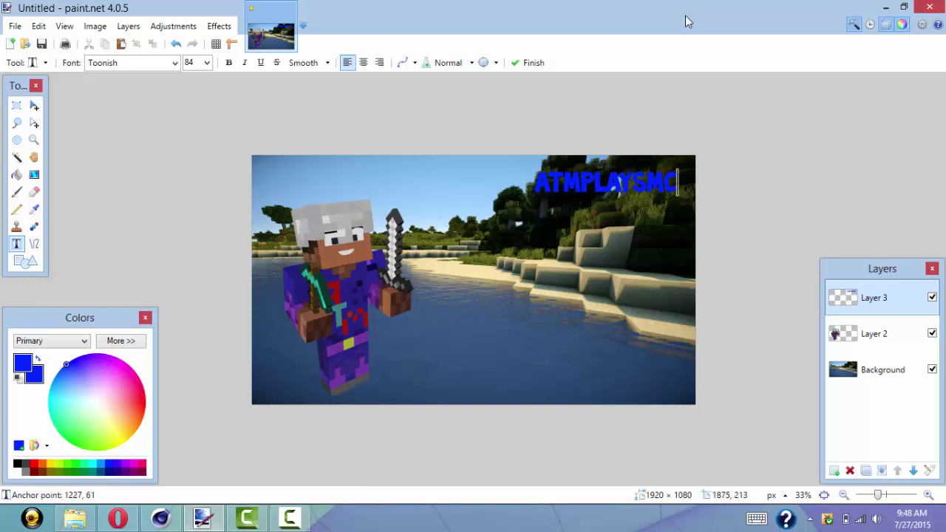
{"action": "left_click_drag", "start_coordinate": [686, 205], "coordinate": [690, 205]}
{"action": "key", "text": "ctrl"}
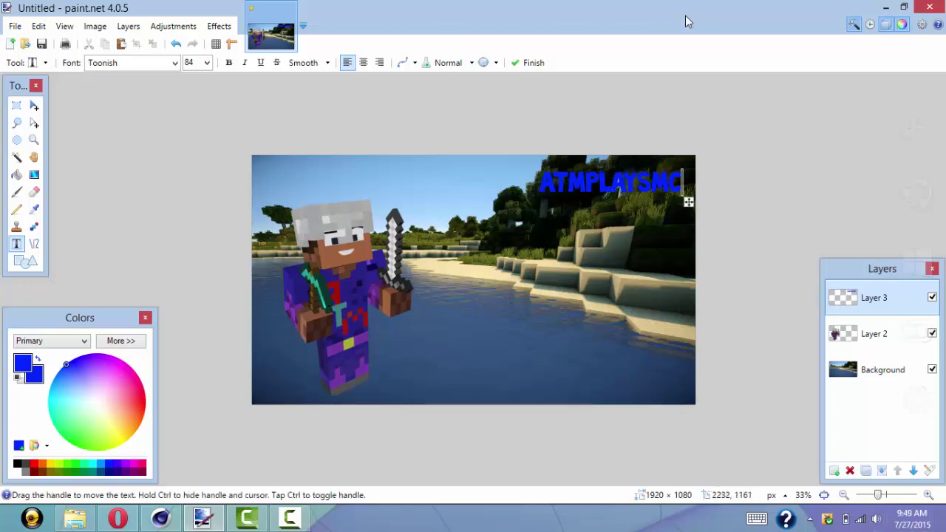
Switch to File Explorer and look through the images in the Pictures library.
{"action": "key", "text": "alt+Tab"}
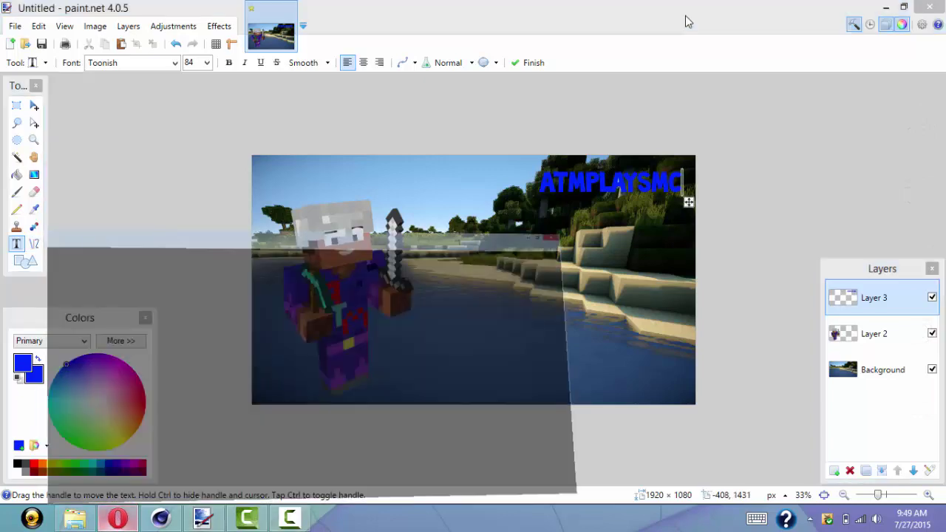
{"action": "key", "text": "alt+Tab"}
{"action": "key", "text": "alt+Tab"}
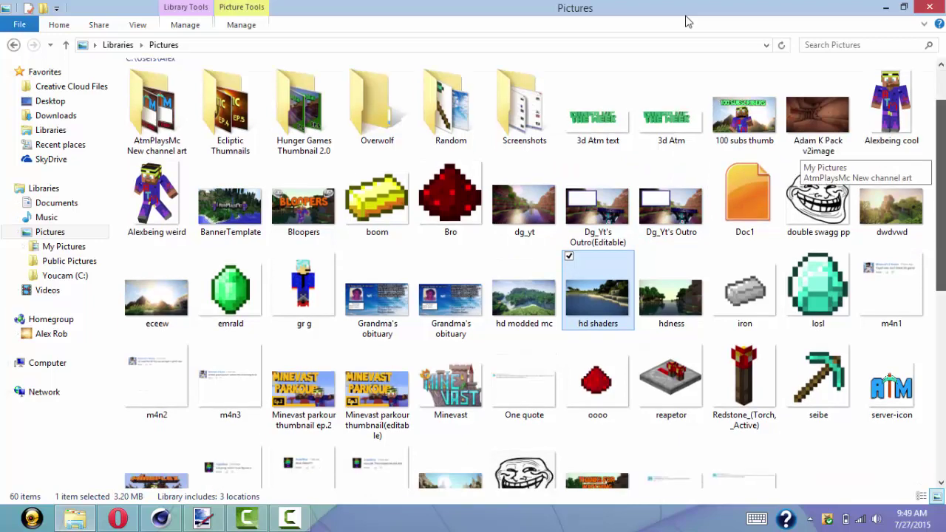
{"action": "scroll", "coordinate": [806, 148], "scroll_direction": "down", "scroll_amount": 3}
{"action": "scroll", "coordinate": [686, 21], "scroll_direction": "up", "scroll_amount": 6}
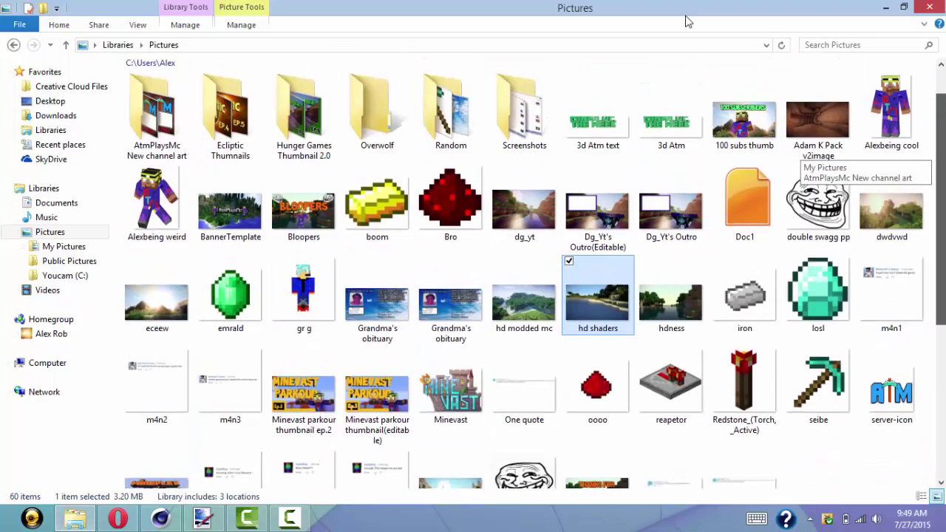
{"action": "scroll", "coordinate": [686, 22], "scroll_direction": "up", "scroll_amount": 1}
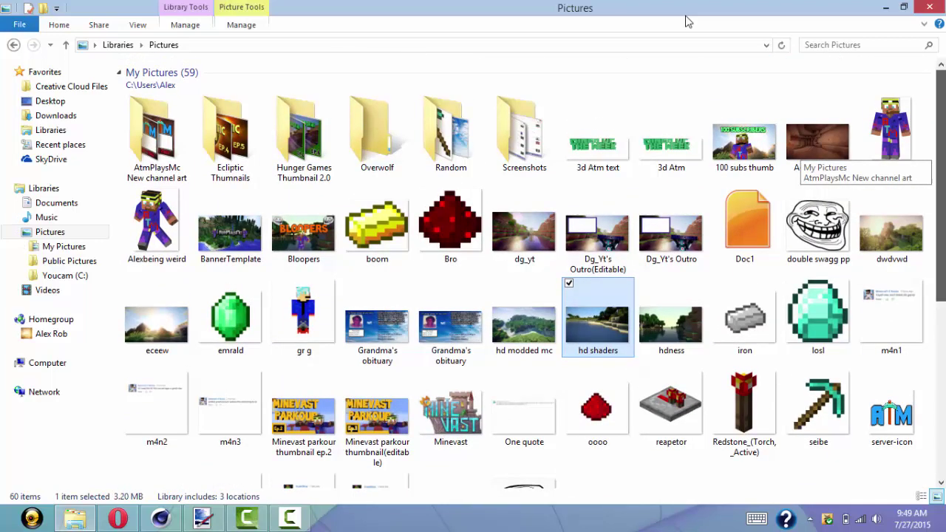
{"action": "scroll", "coordinate": [686, 22], "scroll_direction": "down", "scroll_amount": 5}
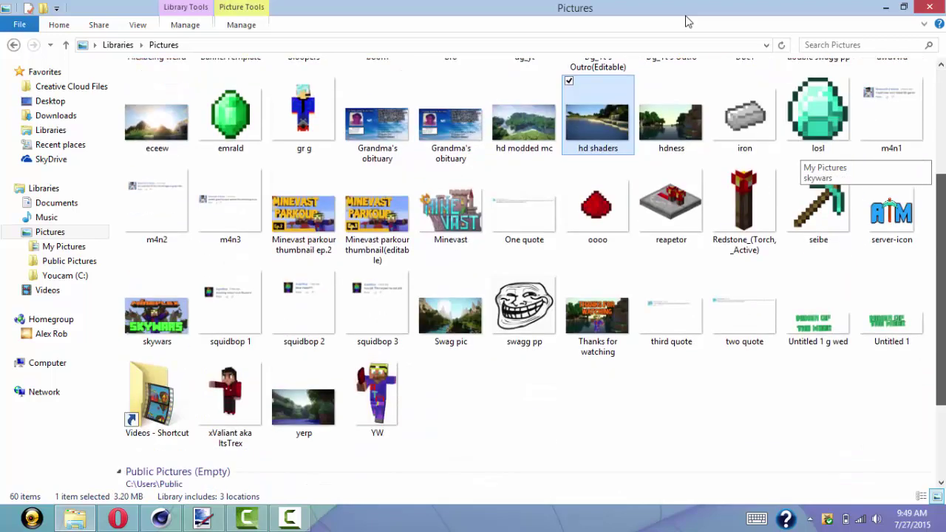
{"action": "scroll", "coordinate": [686, 21], "scroll_direction": "up", "scroll_amount": 6}
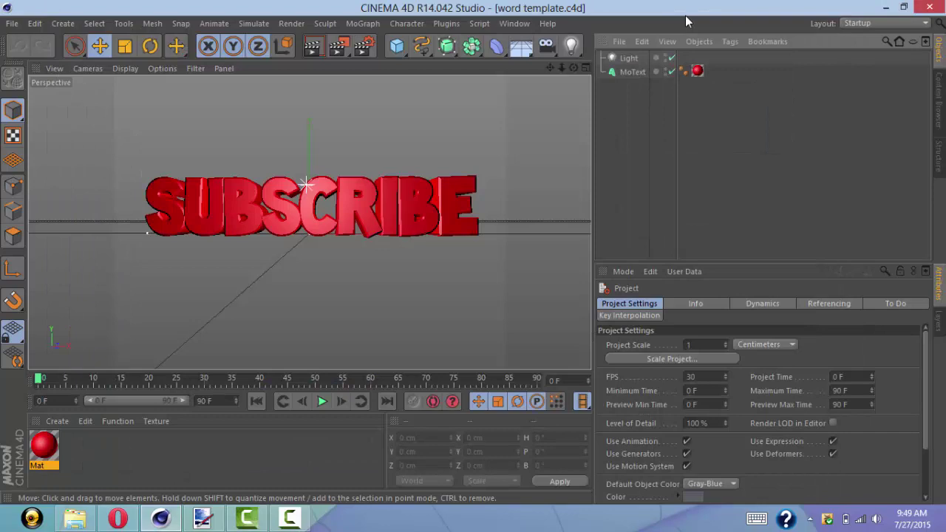
Render the red SUBSCRIBE text of word template.c4d to the Picture Viewer in Cinema 4D, and minimize the viewer.
{"action": "key", "text": "shift+r"}
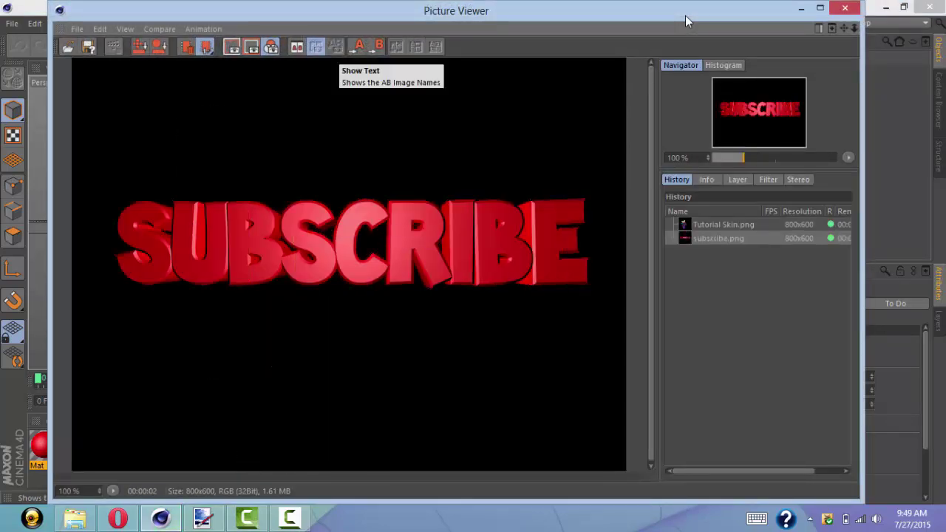
{"action": "mouse_move", "coordinate": [945, 1]}
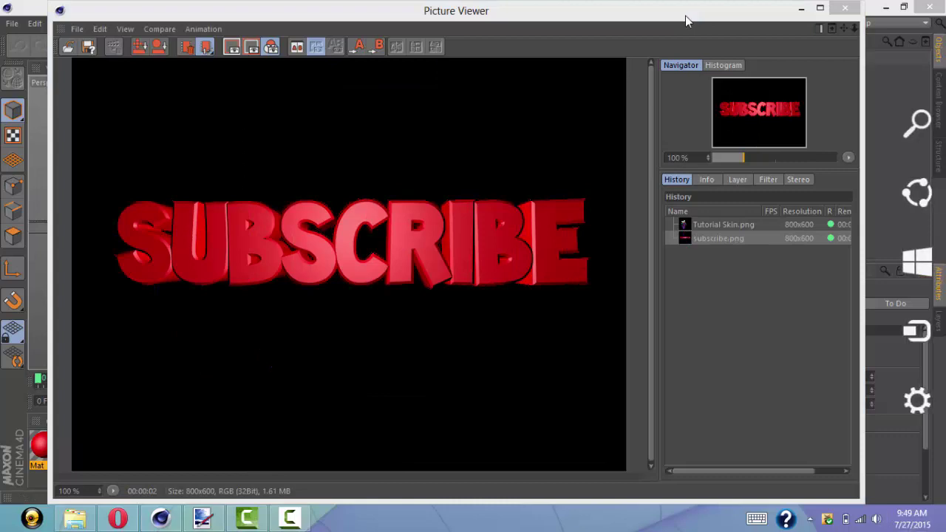
{"action": "left_click", "coordinate": [801, 8]}
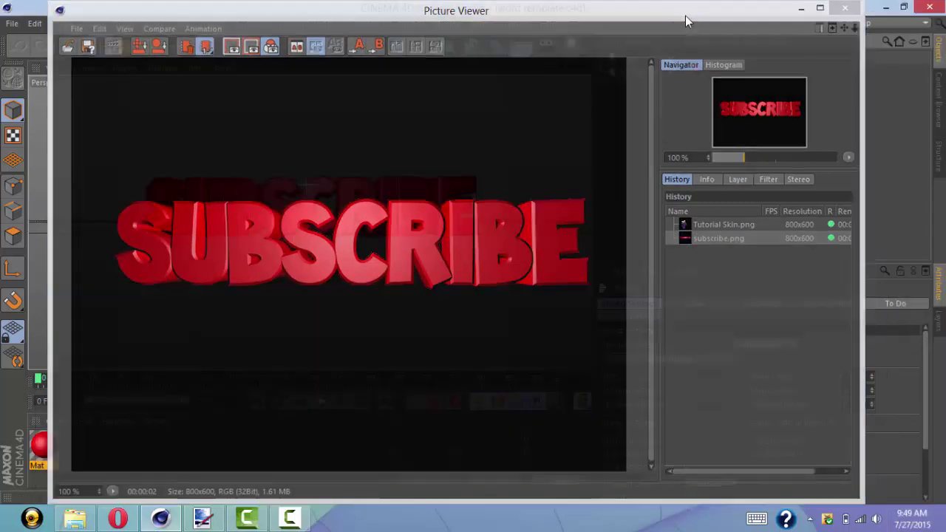
Minimize Cinema 4D and copy the subscribe image from the Desktop.
{"action": "left_click", "coordinate": [886, 7]}
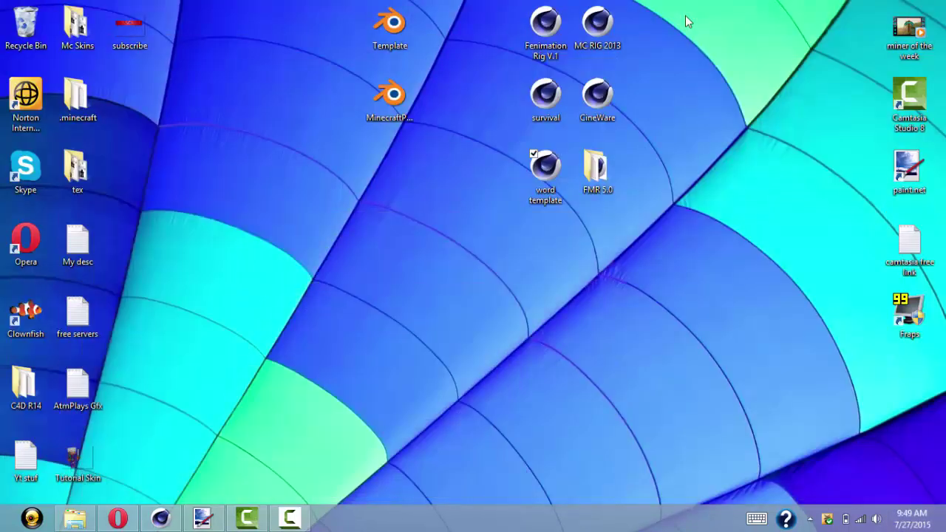
{"action": "right_click", "coordinate": [130, 39]}
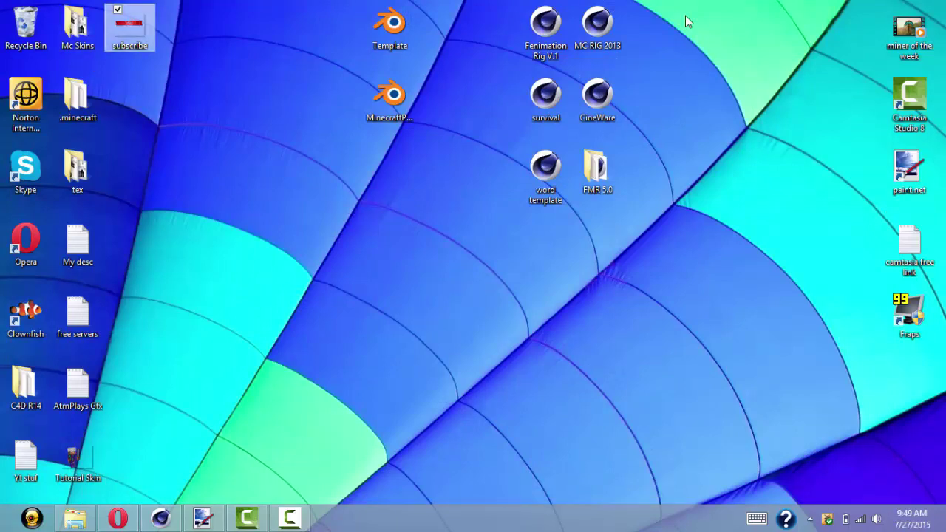
{"action": "left_click", "coordinate": [74, 317]}
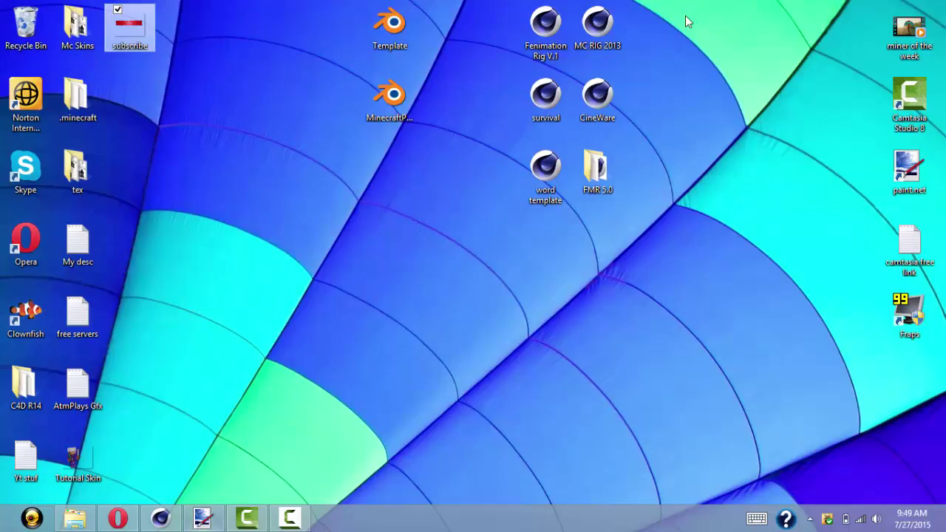
Switch to paint.net, add a new layer above the ATMPLAYSMC text, and paste the subscribe image onto it.
{"action": "left_click", "coordinate": [203, 519]}
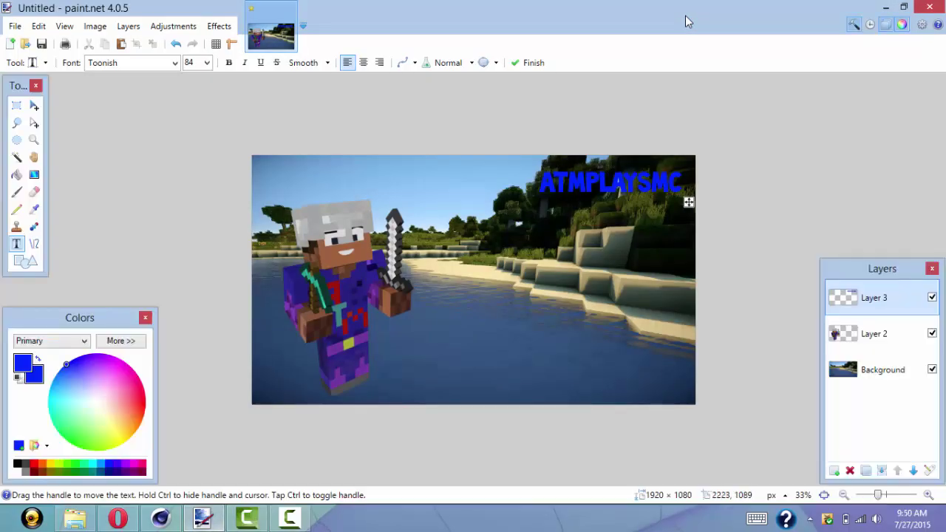
{"action": "left_click", "coordinate": [834, 471]}
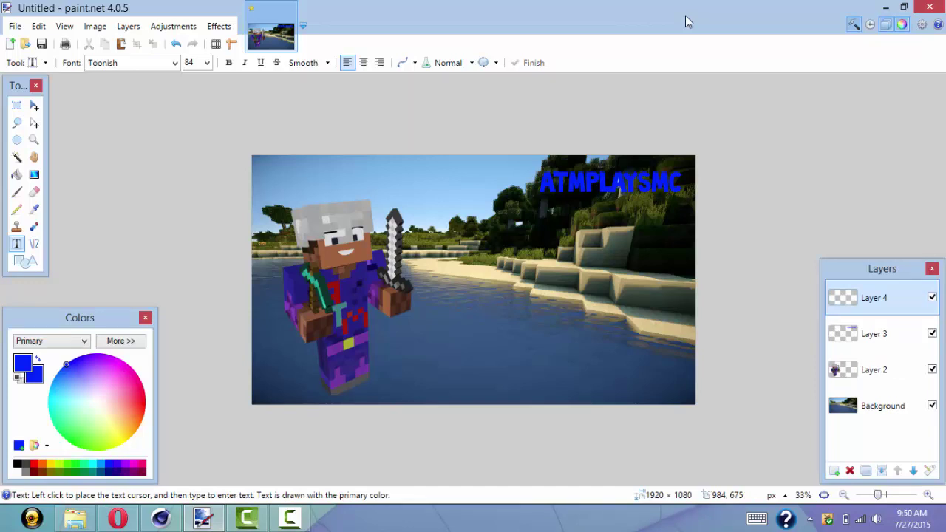
{"action": "key", "text": "ctrl+v"}
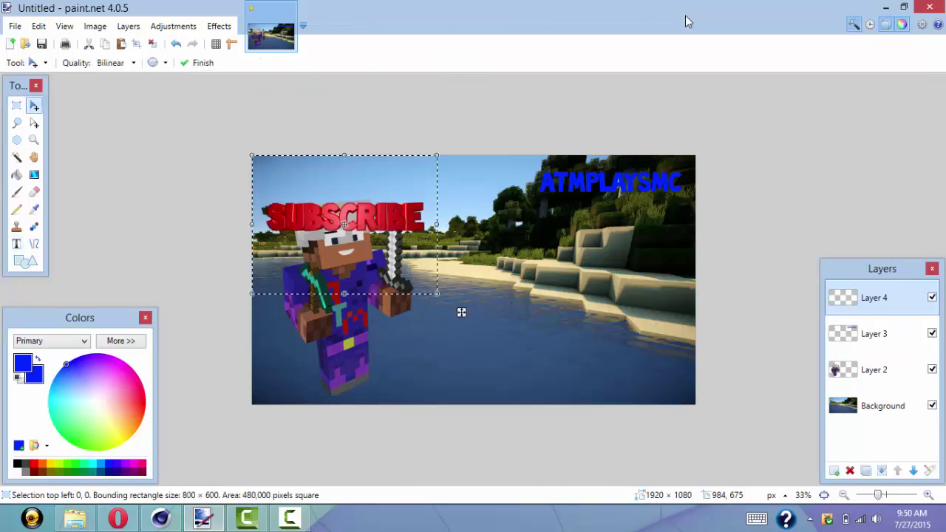
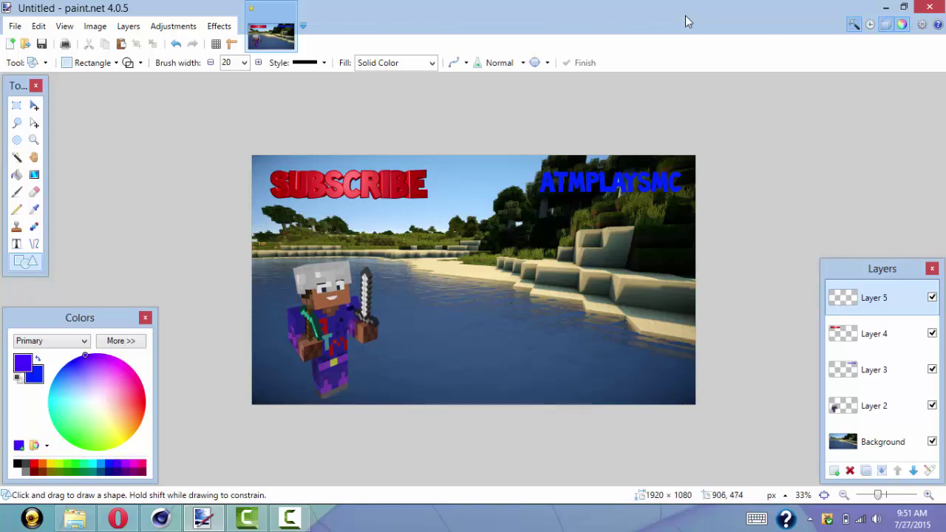
Draw a 960 × 576 blue-violet rectangle outline beside the character and shift it slightly down and toward the character.
{"action": "mouse_move", "coordinate": [456, 252]}
{"action": "left_mouse_down"}
{"action": "mouse_move", "coordinate": [523, 307]}
{"action": "mouse_move", "coordinate": [666, 349]}
{"action": "mouse_move", "coordinate": [669, 358]}
{"action": "mouse_move", "coordinate": [488, 300]}
{"action": "mouse_move", "coordinate": [554, 263]}
{"action": "mouse_move", "coordinate": [613, 311]}
{"action": "mouse_move", "coordinate": [656, 376]}
{"action": "mouse_move", "coordinate": [678, 383]}
{"action": "left_mouse_up"}
{"action": "key", "text": "Return"}
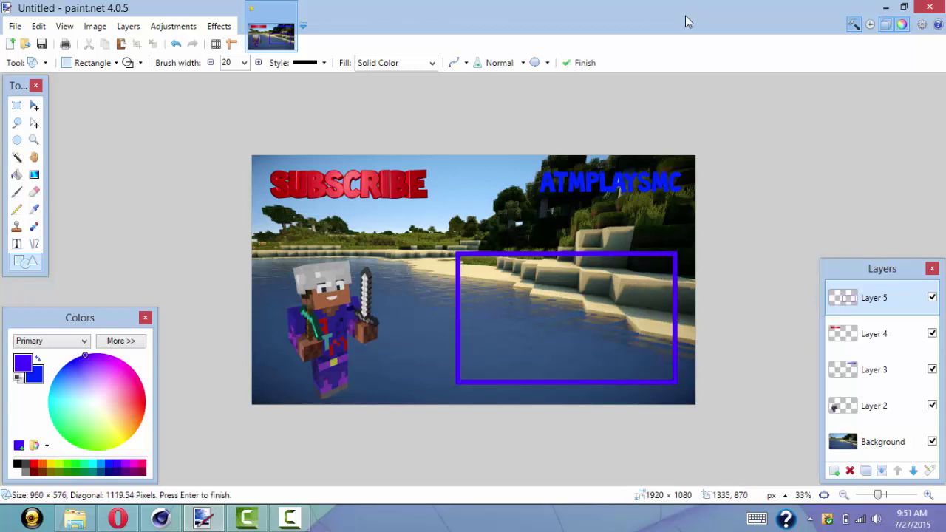
{"action": "key", "text": "m"}
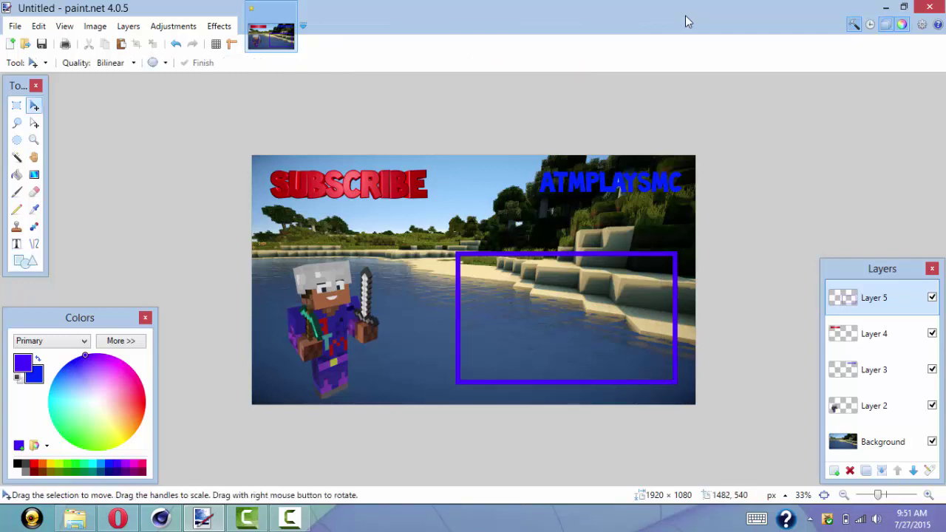
{"action": "left_click_drag", "start_coordinate": [722, 420], "coordinate": [713, 427]}
{"action": "key", "text": "ctrl+d"}
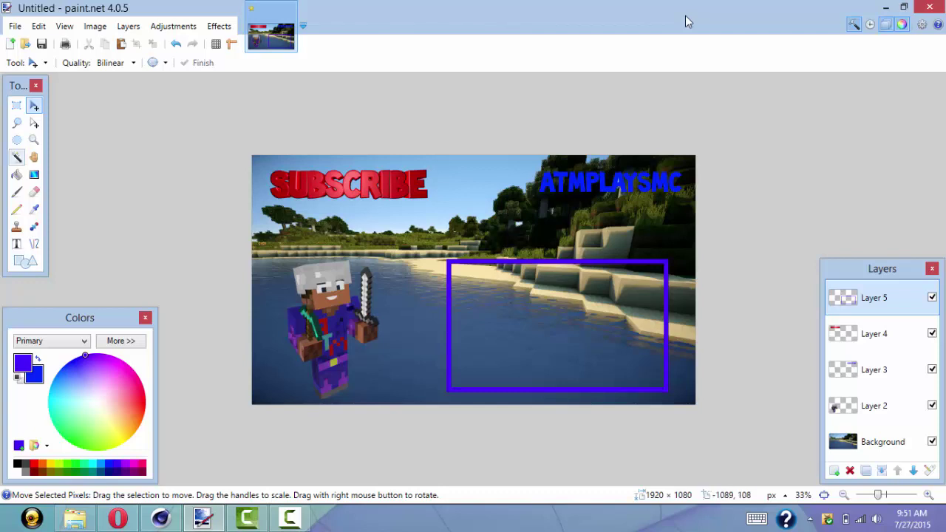
Select the area inside the rectangle frame with the Magic Wand and delete it from the Background layer.
{"action": "left_click", "coordinate": [17, 157]}
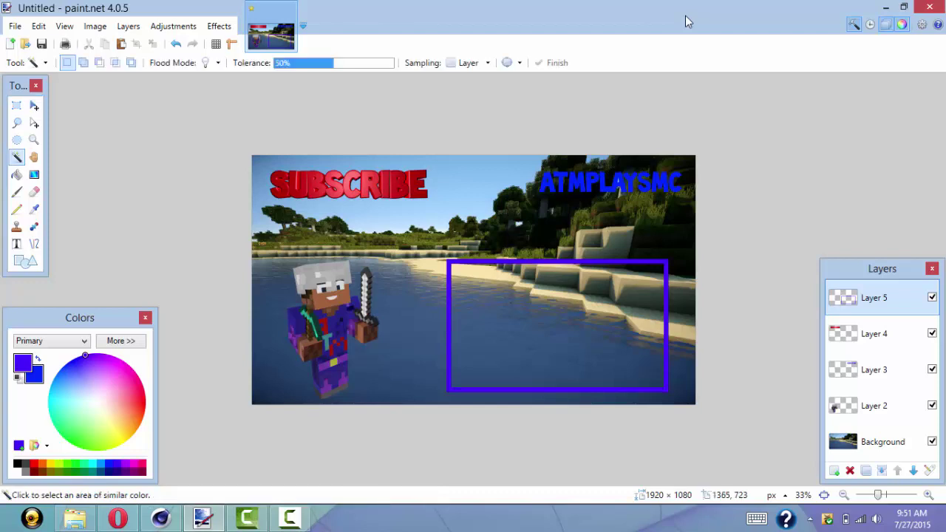
{"action": "left_click", "coordinate": [550, 321]}
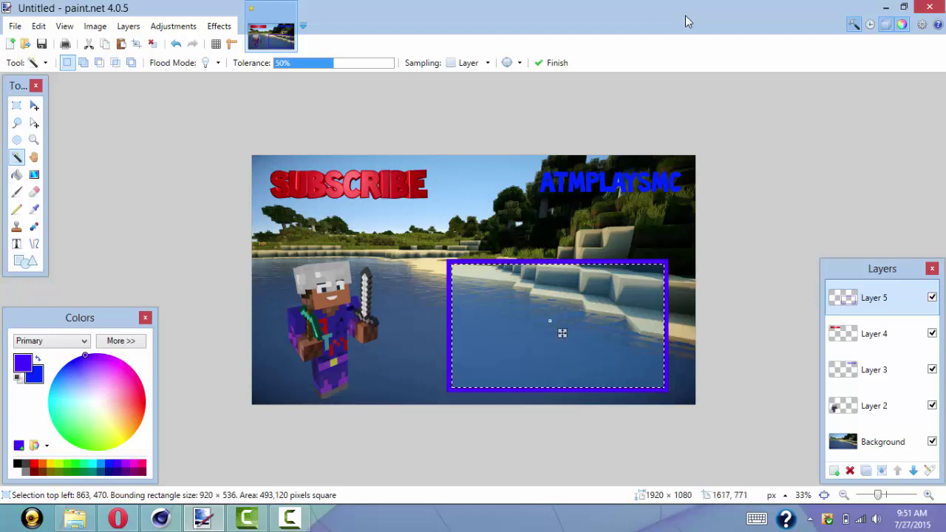
{"action": "left_click", "coordinate": [882, 442]}
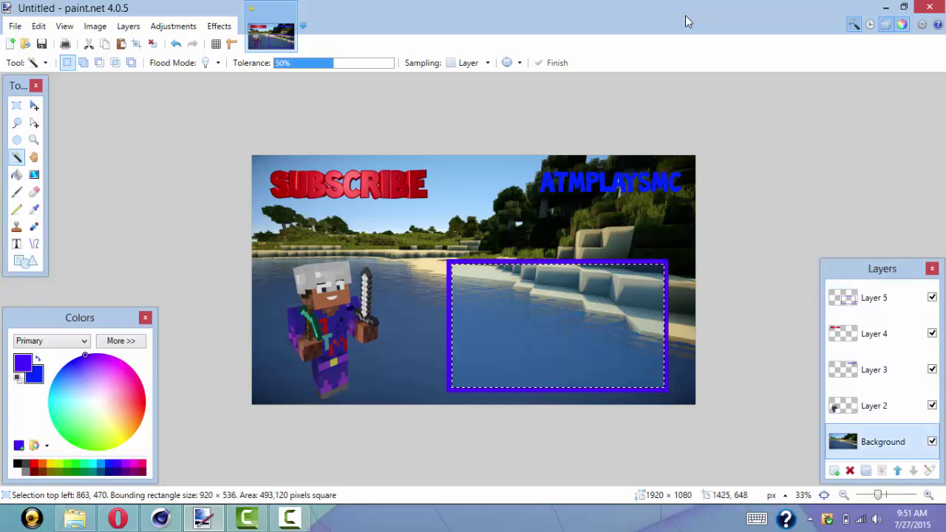
{"action": "key", "text": "Delete"}
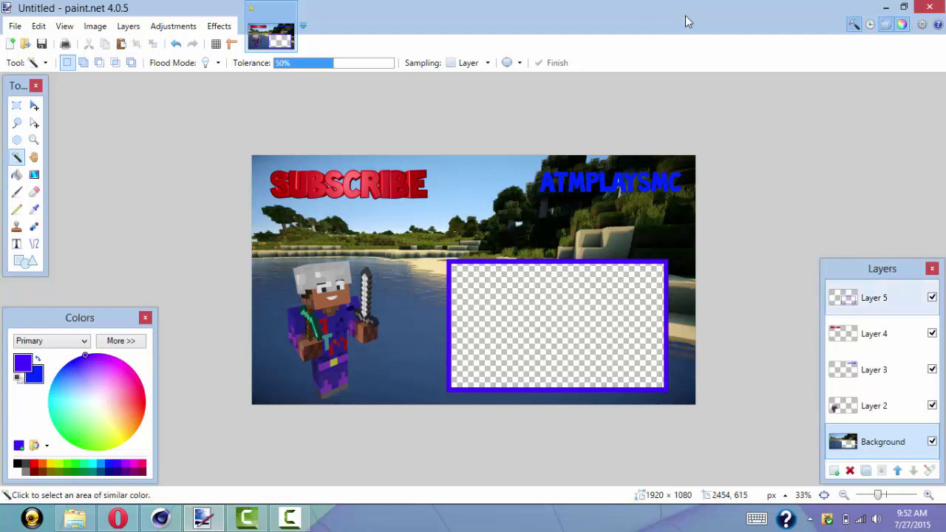
Start a Drop Shadow effect on the frame in Layer 5 with Offset X and Offset Y set to 0.
{"action": "left_click", "coordinate": [874, 297]}
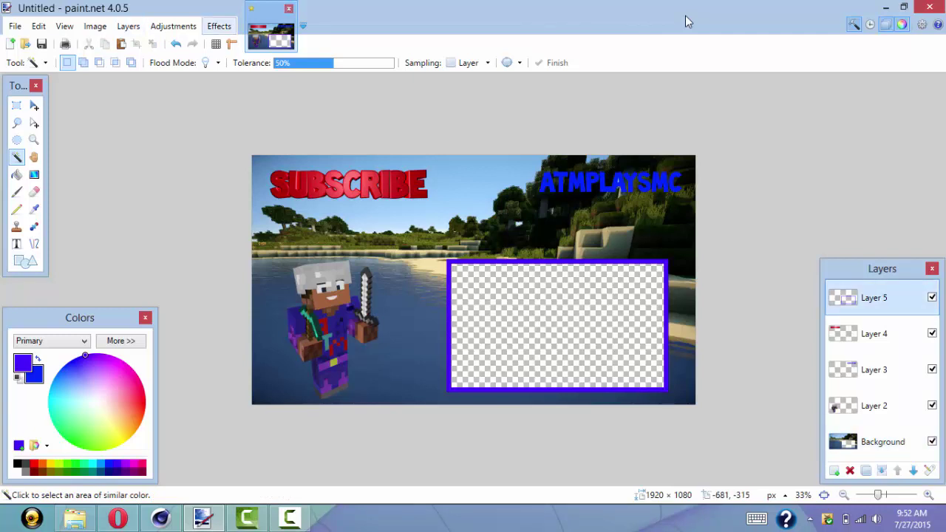
{"action": "left_click", "coordinate": [219, 26]}
{"action": "mouse_move", "coordinate": [236, 134]}
{"action": "key", "text": "Down"}
{"action": "key", "text": "Return"}
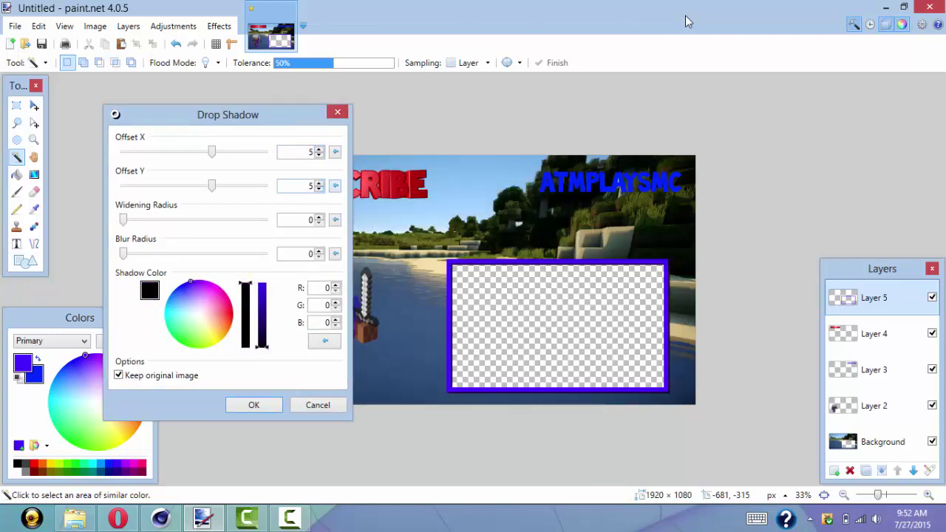
{"action": "key", "text": "Down"}
{"action": "key", "text": "Down"}
{"action": "key", "text": "Down"}
{"action": "key", "text": "Down"}
{"action": "key", "text": "Down"}
{"action": "key", "text": "shift+Tab"}
{"action": "key", "text": "shift+Tab"}
{"action": "key", "text": "shift+Tab"}
{"action": "key", "text": "Down"}
{"action": "key", "text": "Down"}
{"action": "key", "text": "Down"}
{"action": "key", "text": "Down"}
{"action": "key", "text": "Down"}
Set the drop shadow's Widening Radius and Blur Radius to 6 and apply the effect.
{"action": "key", "text": "Tab"}
{"action": "key", "text": "Tab"}
{"action": "key", "text": "Tab"}
{"action": "key", "text": "Tab"}
{"action": "key", "text": "Tab"}
{"action": "key", "text": "Tab"}
{"action": "key", "text": "Up"}
{"action": "key", "text": "Up"}
{"action": "key", "text": "Up"}
{"action": "key", "text": "Up"}
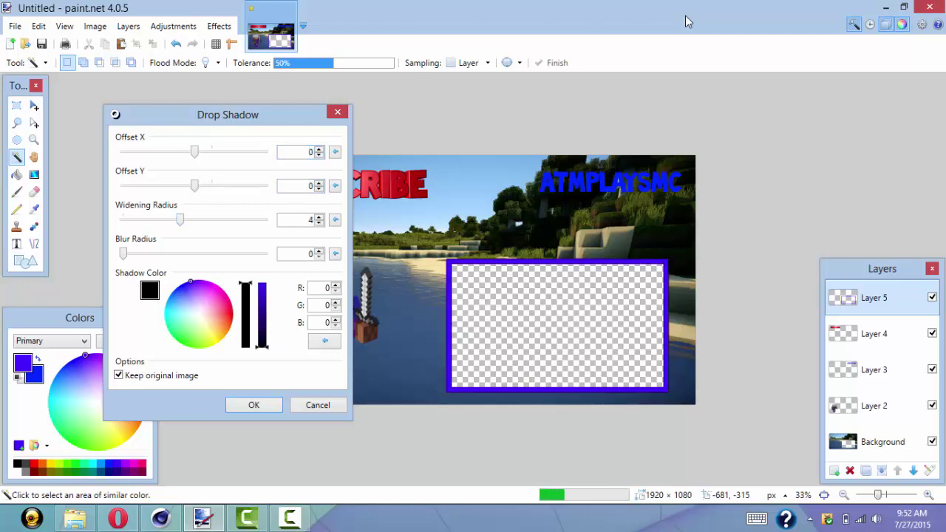
{"action": "key", "text": "Tab"}
{"action": "key", "text": "Tab"}
{"action": "key", "text": "Tab"}
{"action": "key", "text": "Up"}
{"action": "key", "text": "Up"}
{"action": "key", "text": "Up"}
{"action": "key", "text": "Up"}
{"action": "key", "text": "Up"}
{"action": "key", "text": "Up"}
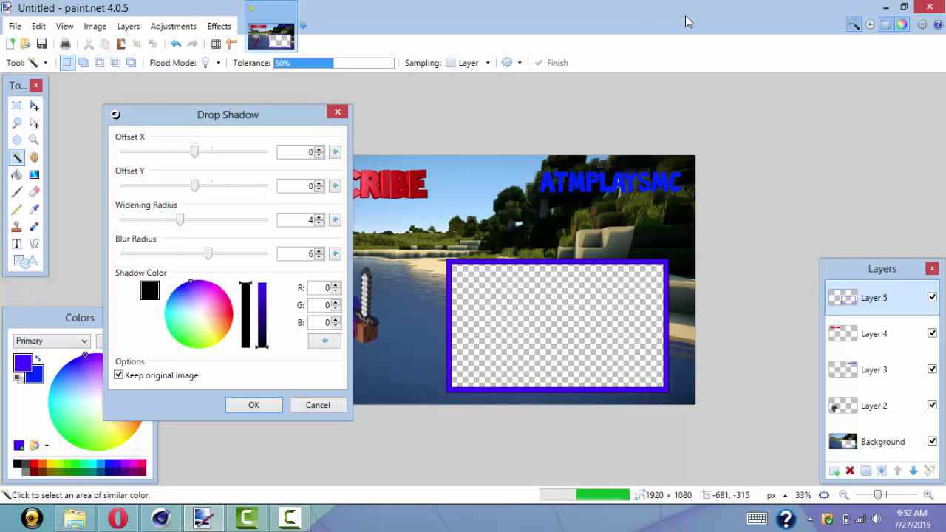
{"action": "key", "text": "shift+Tab"}
{"action": "key", "text": "shift+Tab"}
{"action": "key", "text": "shift+Tab"}
{"action": "key", "text": "Up"}
{"action": "key", "text": "Up"}
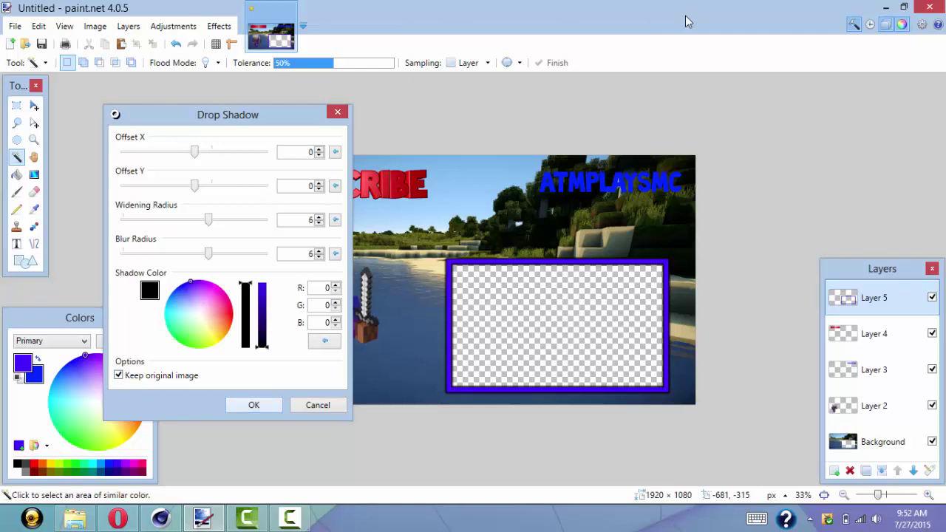
{"action": "key", "text": "Return"}
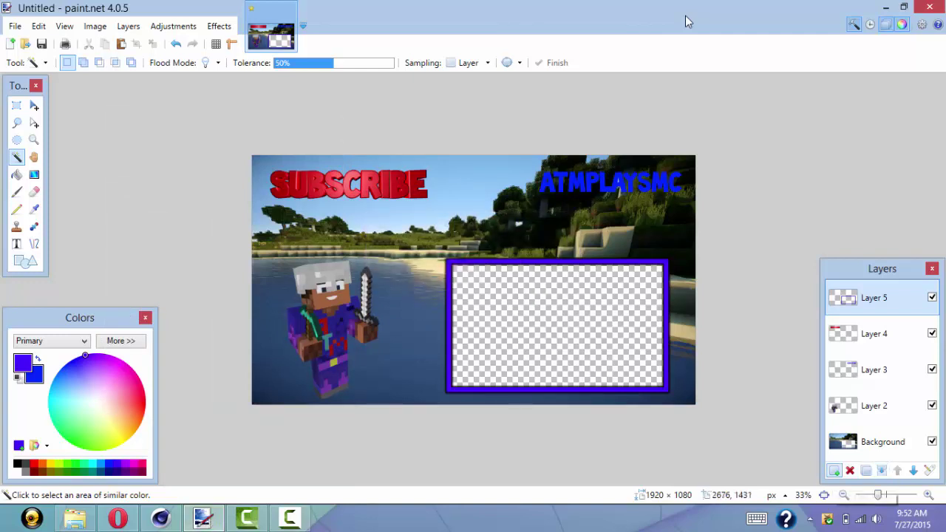
Add a new layer and write MOST POPULAR above the frame with the Text tool.
{"action": "key", "text": "ctrl+shift+n"}
{"action": "key", "text": "t"}
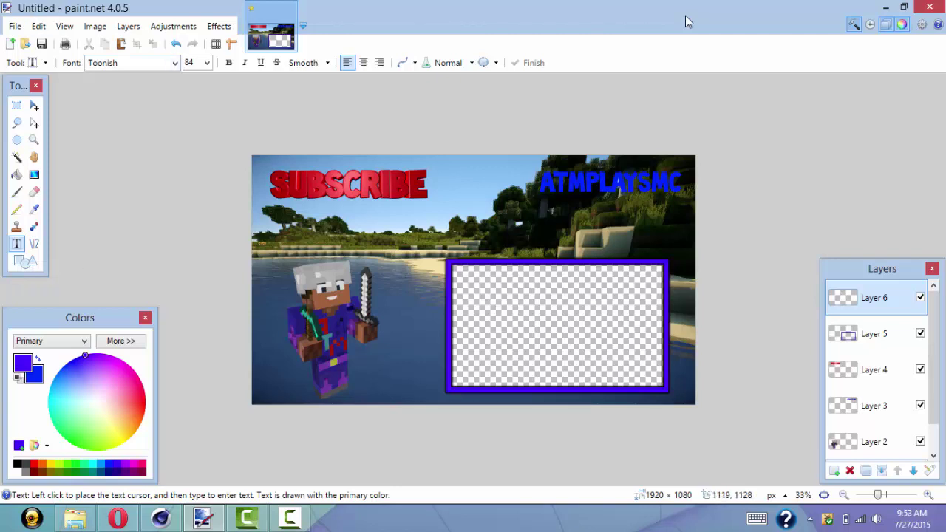
{"action": "left_click", "coordinate": [484, 235]}
{"action": "type", "text": "MOST POPULAT"}
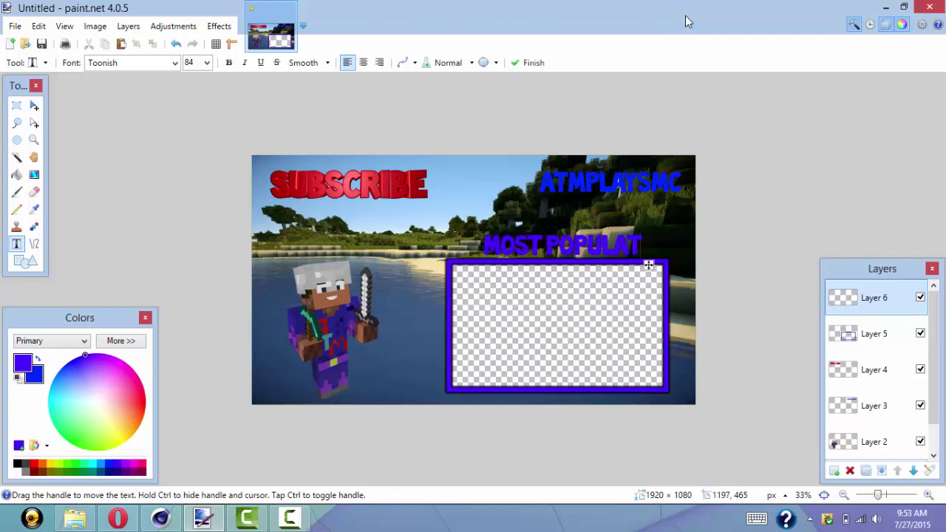
{"action": "key", "text": "BackSpace"}
{"action": "type", "text": "R"}
Replace the text above the frame with CHECK OUT THIS.
{"action": "key", "text": "BackSpace"}
{"action": "key", "text": "BackSpace"}
{"action": "key", "text": "BackSpace"}
{"action": "key", "text": "BackSpace"}
{"action": "key", "text": "BackSpace"}
{"action": "key", "text": "BackSpace"}
{"action": "key", "text": "BackSpace"}
{"action": "key", "text": "BackSpace"}
{"action": "key", "text": "BackSpace"}
{"action": "key", "text": "BackSpace"}
{"action": "key", "text": "BackSpace"}
{"action": "key", "text": "BackSpace"}
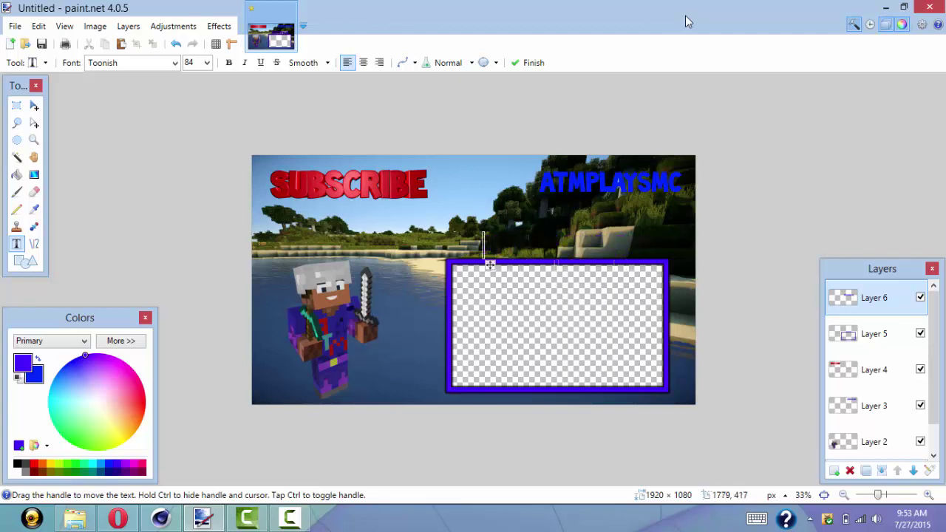
{"action": "type", "text": "CHECK OT"}
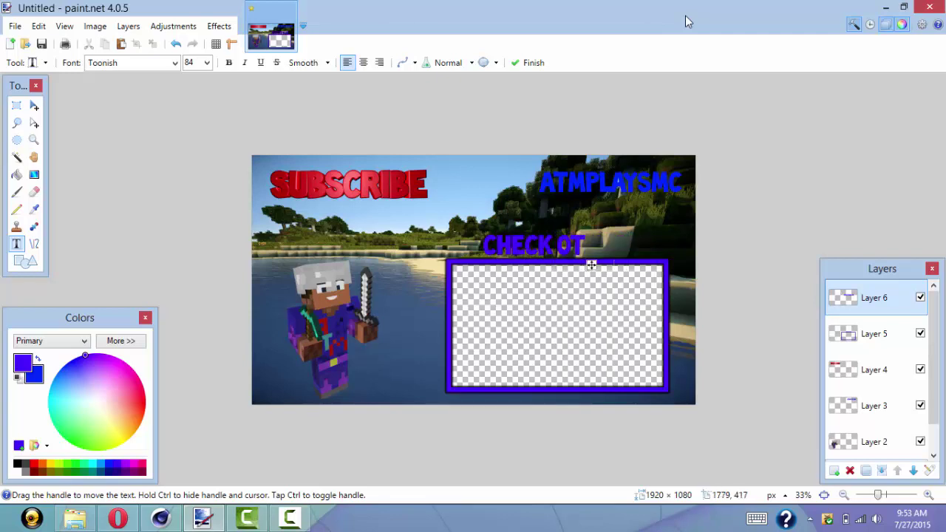
{"action": "key", "text": "BackSpace"}
{"action": "type", "text": "UT"}
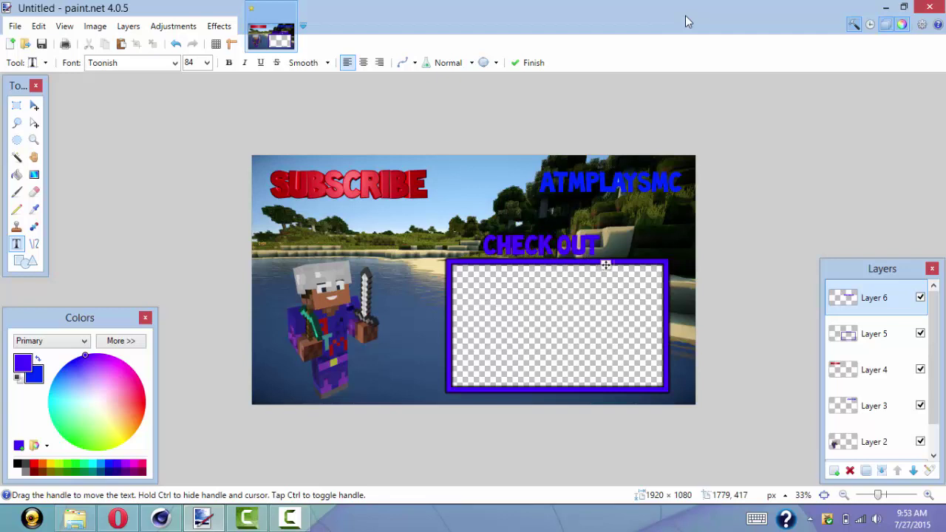
{"action": "type", "text": " THIS"}
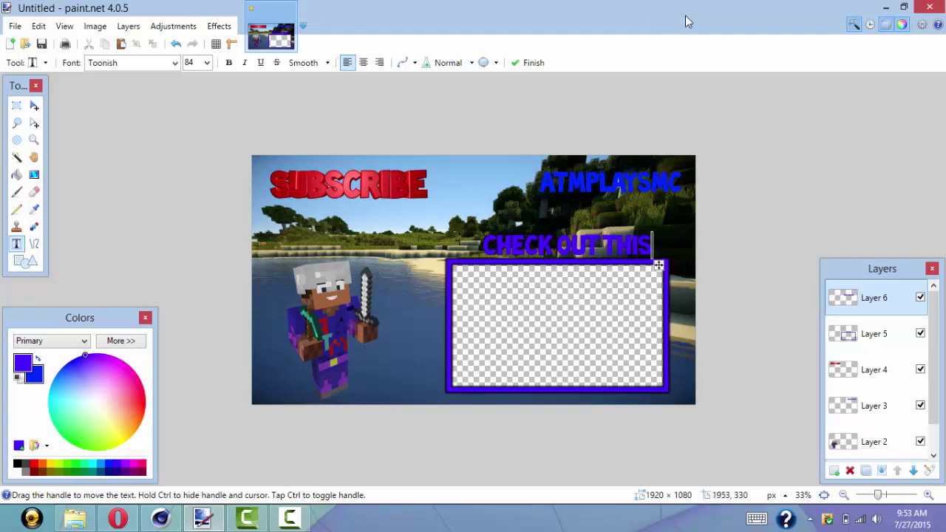
Erase the entire caption above the frame.
{"action": "key", "text": "BackSpace"}
{"action": "key", "text": "BackSpace"}
{"action": "key", "text": "BackSpace"}
{"action": "key", "text": "BackSpace"}
{"action": "key", "text": "BackSpace"}
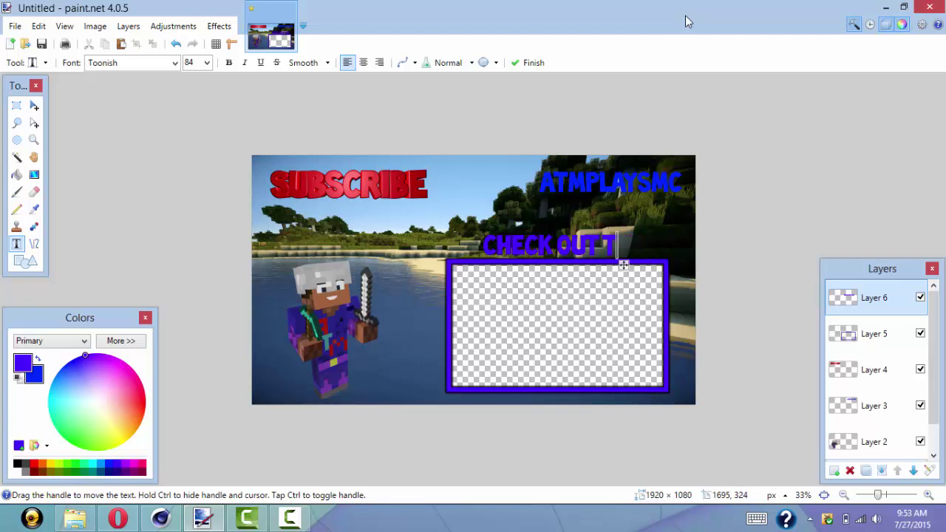
{"action": "key", "text": "BackSpace"}
{"action": "key", "text": "BackSpace"}
{"action": "key", "text": "BackSpace"}
{"action": "key", "text": "BackSpace"}
{"action": "key", "text": "BackSpace"}
{"action": "key", "text": "BackSpace"}
{"action": "key", "text": "BackSpace"}
{"action": "key", "text": "BackSpace"}
{"action": "key", "text": "BackSpace"}
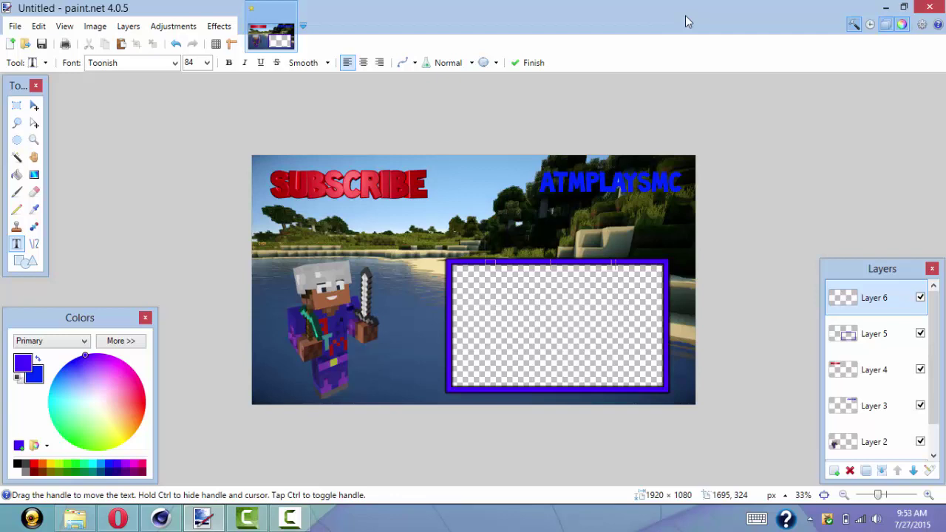
Save the layered image to the Desktop as Tut Outro(Editable) in paint.net (*.pdn) format.
{"action": "key", "text": "ctrl+s"}
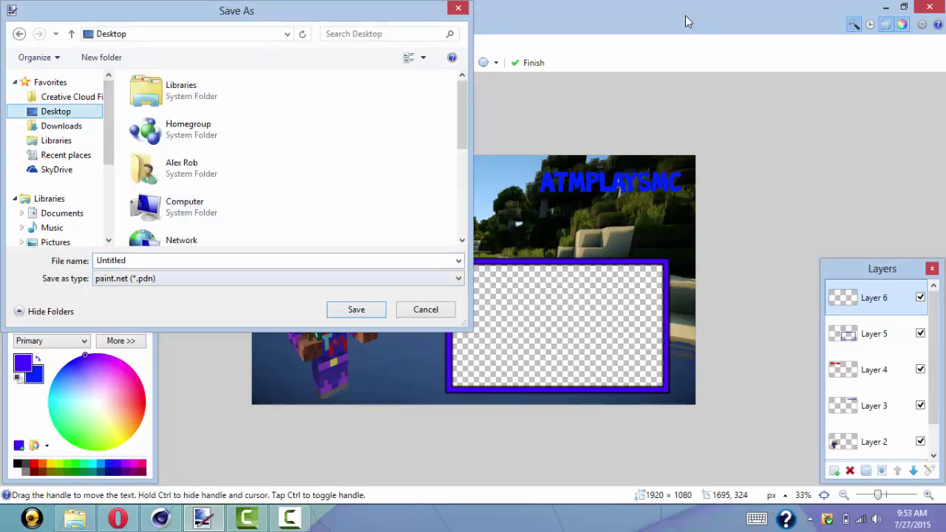
{"action": "type", "text": "Tut"}
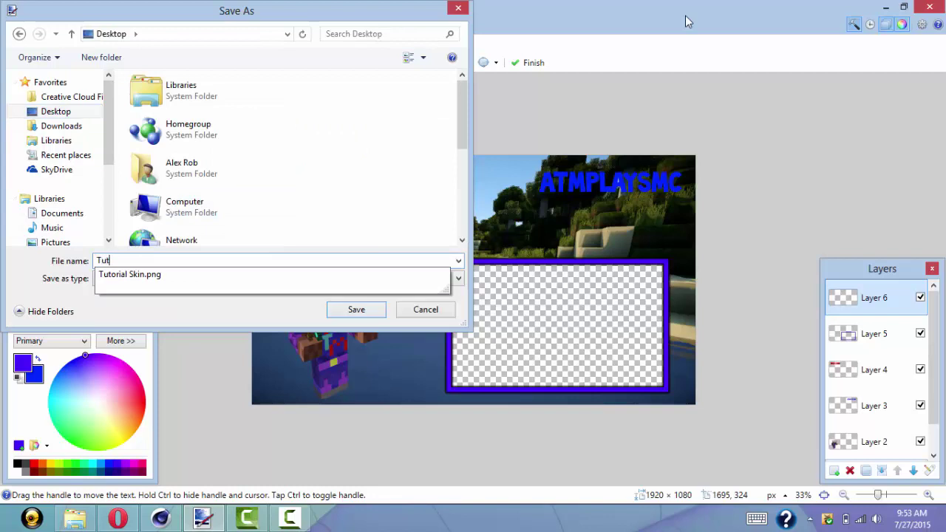
{"action": "type", "text": " Outro(Editable"}
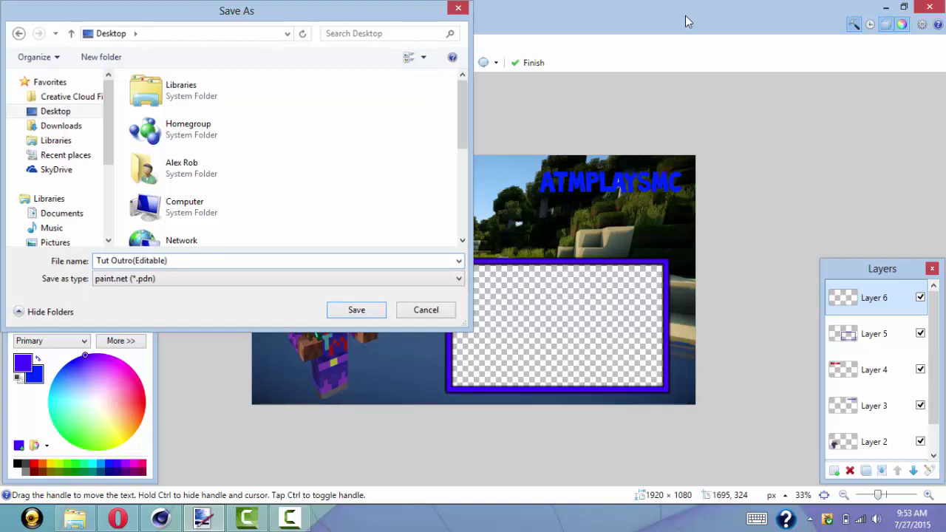
{"action": "key", "text": "Return"}
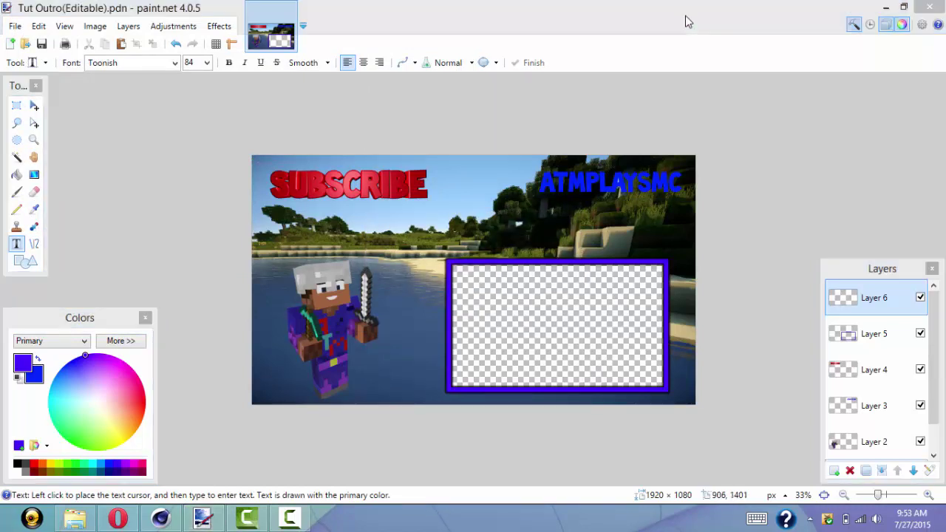
Show the desktop, move the Tut Outro(Editable) file to the empty area below the Blender files, and return to paint.net.
{"action": "key", "text": "super+d"}
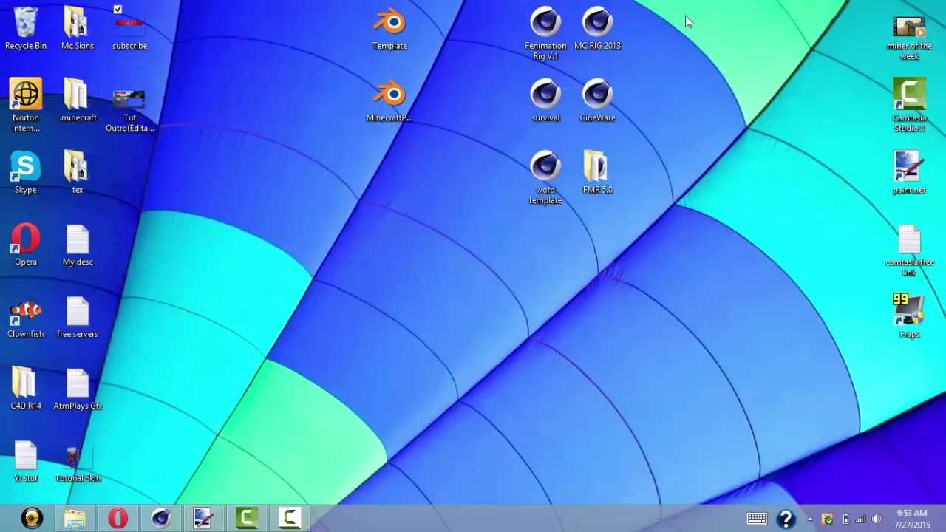
{"action": "left_click_drag", "start_coordinate": [130, 101], "coordinate": [390, 253]}
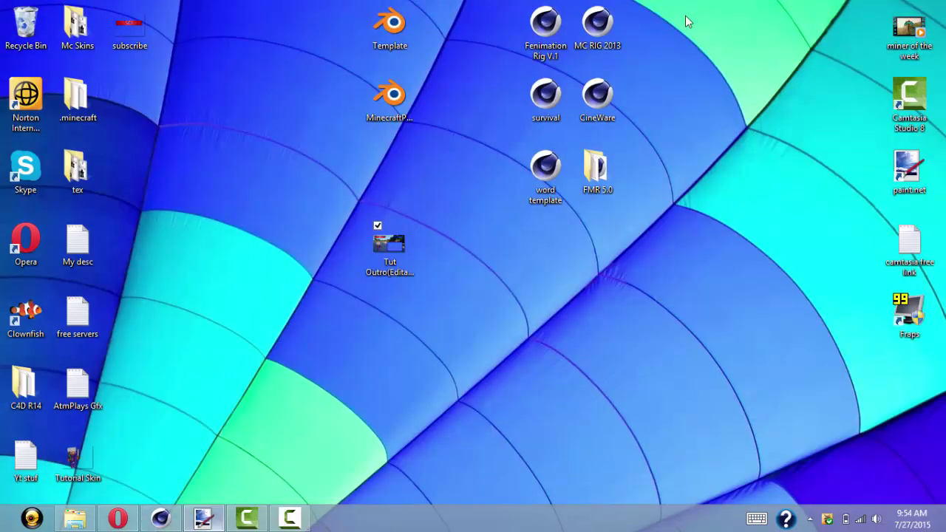
{"action": "left_click", "coordinate": [203, 519]}
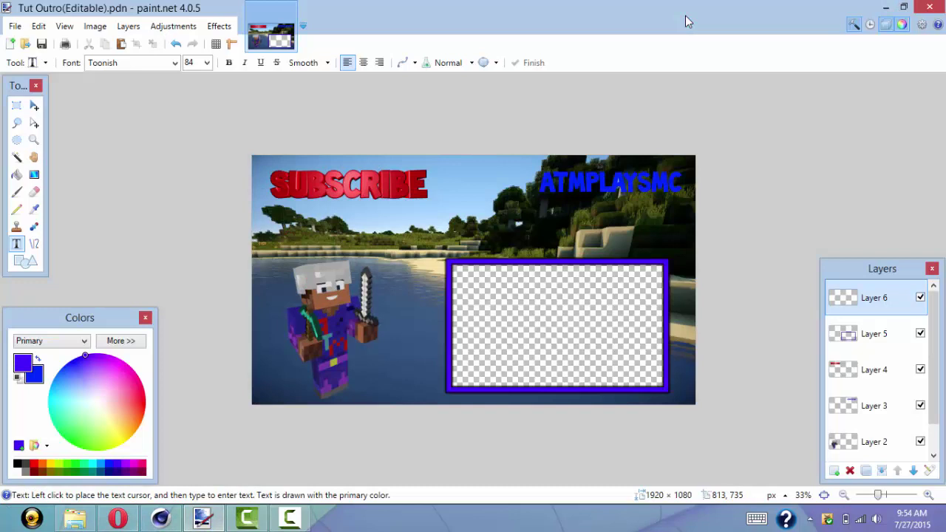
Save a flattened copy of the image to the Desktop as Tut Outro in 32-bit PNG format.
{"action": "key", "text": "ctrl+shift+s"}
{"action": "left_click", "coordinate": [274, 279]}
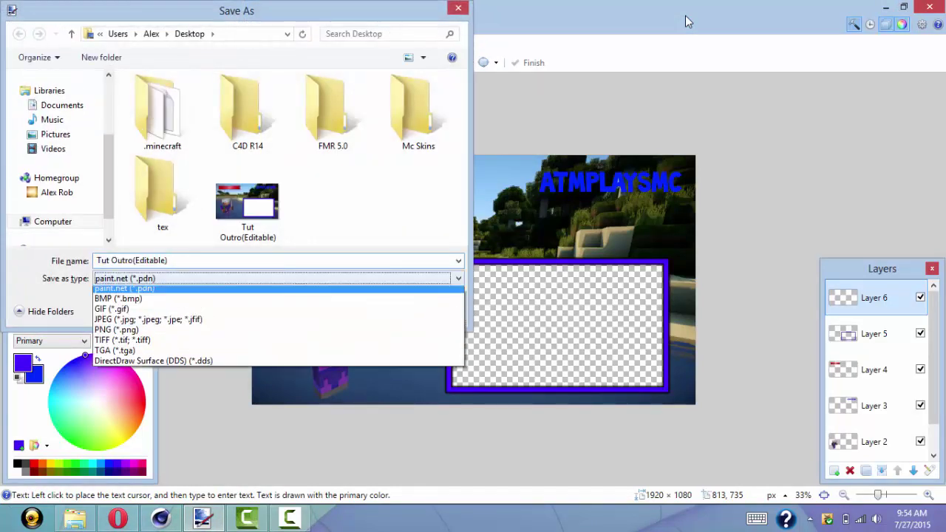
{"action": "left_click", "coordinate": [274, 333]}
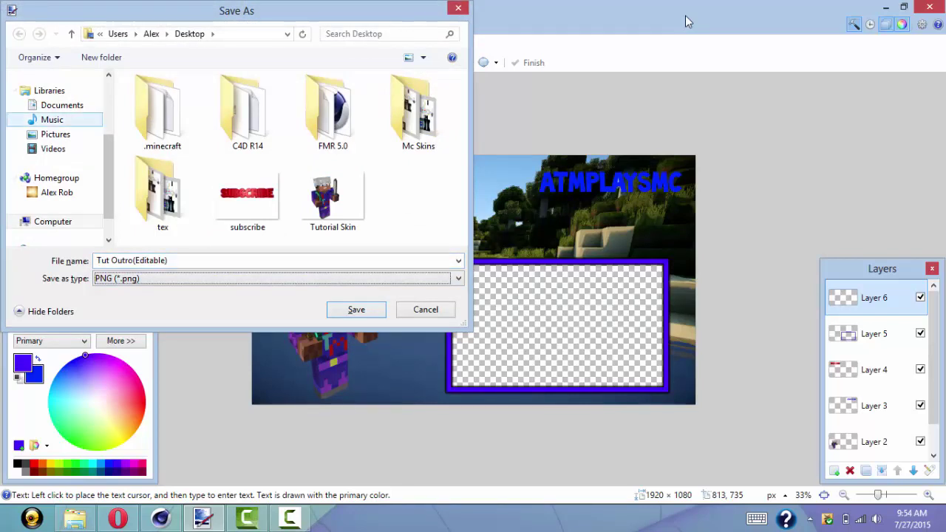
{"action": "left_click", "coordinate": [56, 111]}
{"action": "left_click", "coordinate": [177, 261]}
{"action": "left_click_drag", "start_coordinate": [169, 261], "coordinate": [133, 260]}
{"action": "key", "text": "BackSpace"}
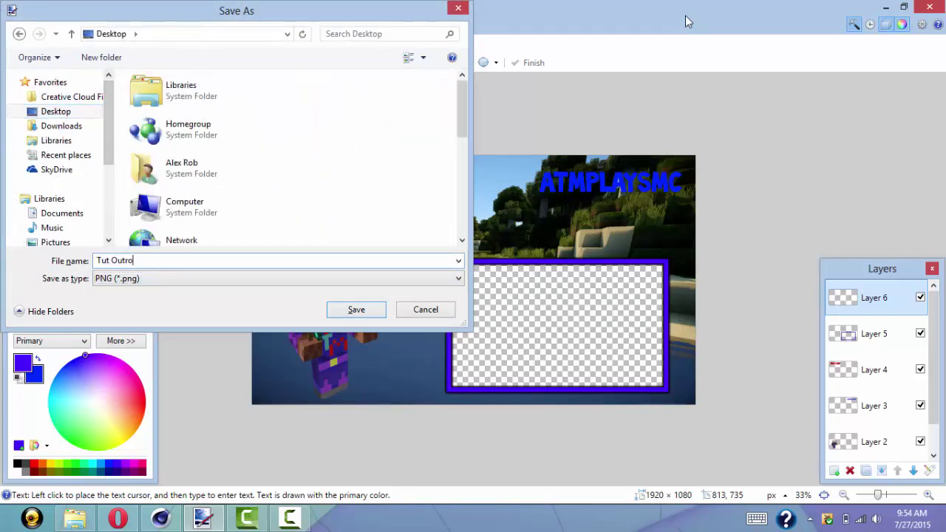
{"action": "key", "text": "Return"}
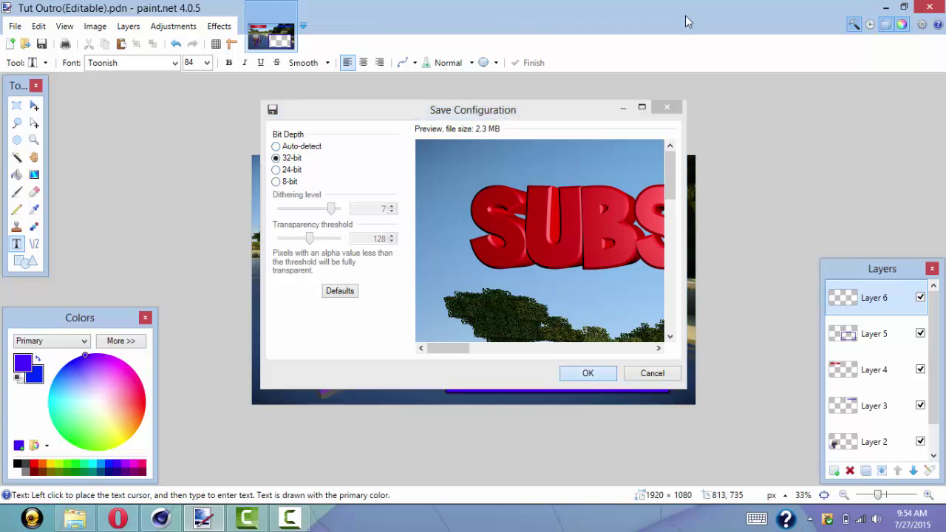
{"action": "key", "text": "Return"}
{"action": "key", "text": "Return"}
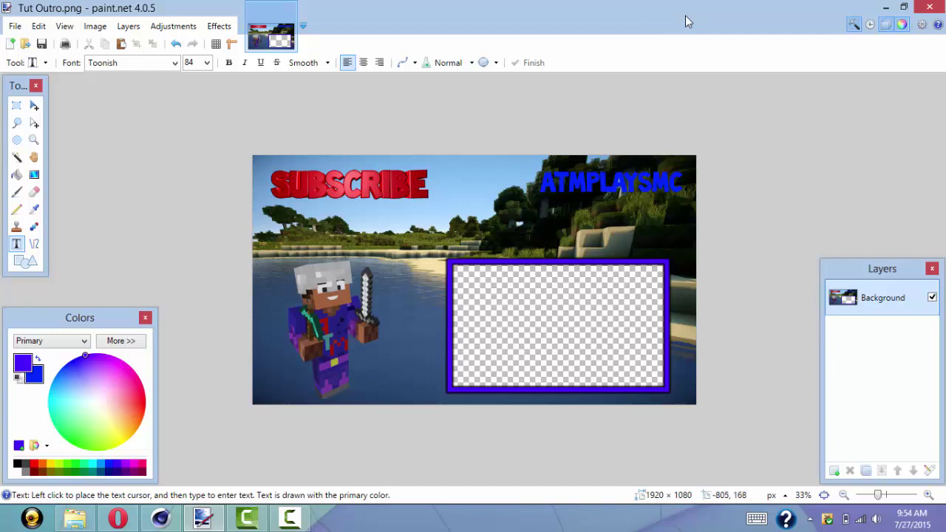
Switch to Camtasia Studio.
{"action": "key", "text": "alt+Tab"}
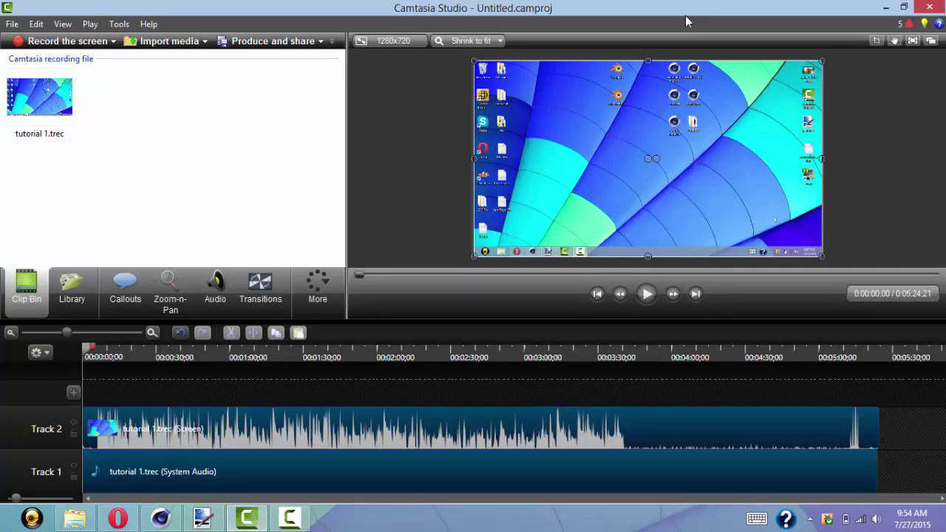
Delete the tutorial 1.trec clips from the timeline and import the Tut Outro PNG image from the Desktop.
{"action": "key", "text": "Delete"}
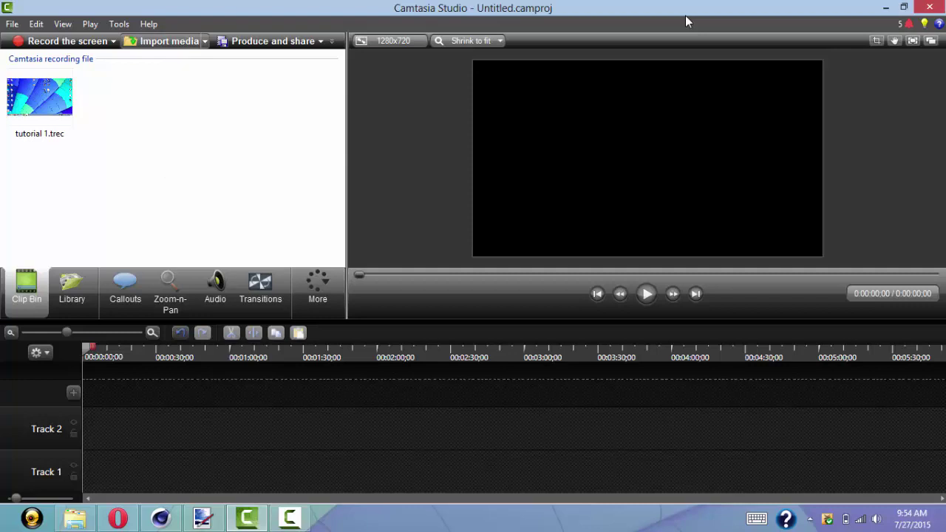
{"action": "key", "text": "ctrl+i"}
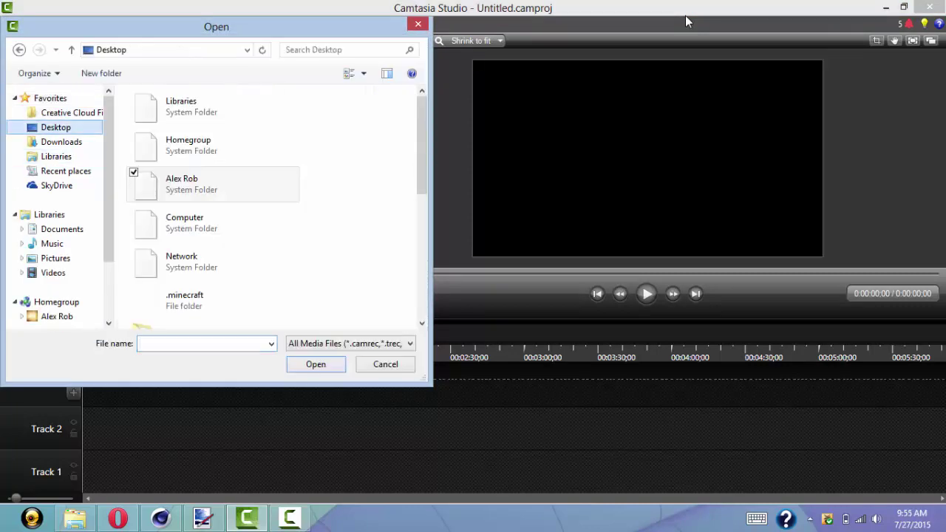
{"action": "scroll", "coordinate": [686, 21], "scroll_direction": "down", "scroll_amount": 5}
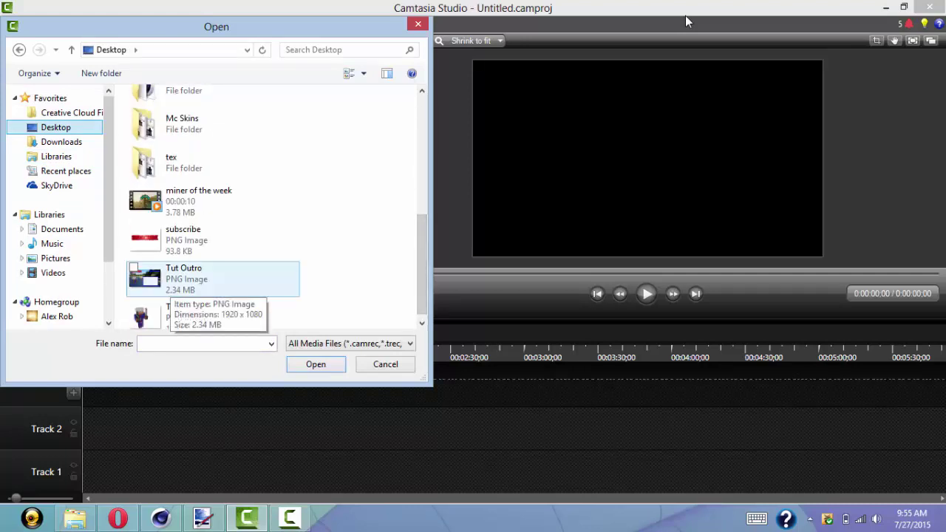
{"action": "left_click", "coordinate": [184, 281]}
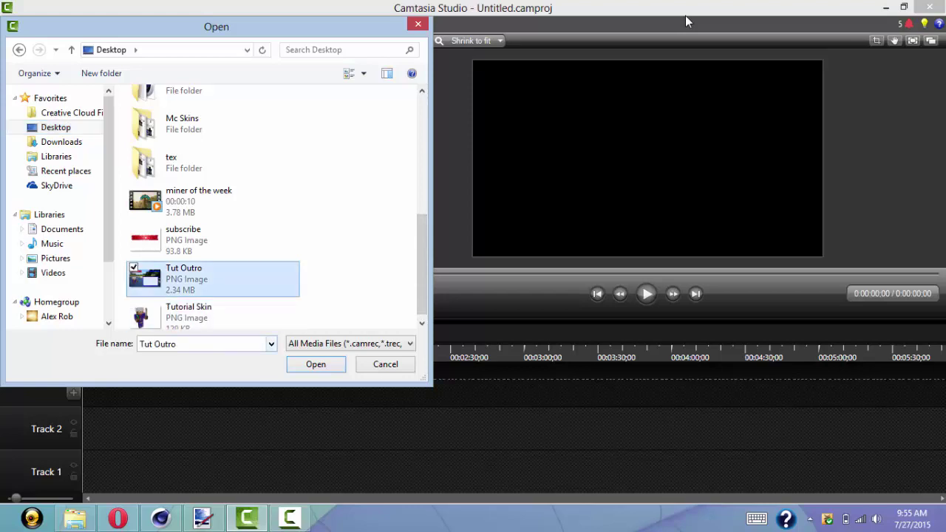
{"action": "key", "text": "Return"}
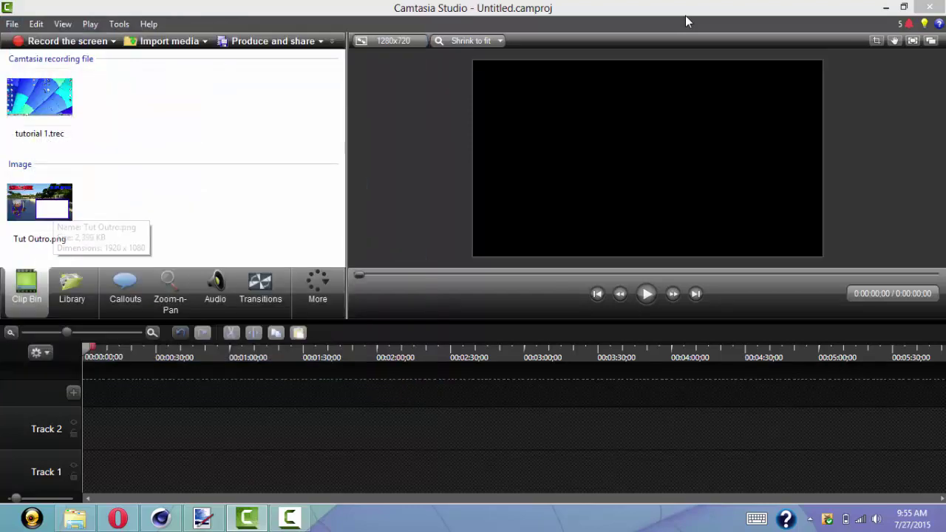
Place Tut Outro.png on Track 2 near the timeline start and extend its duration to 00:00:10;11.
{"action": "left_click_drag", "start_coordinate": [40, 202], "coordinate": [124, 428]}
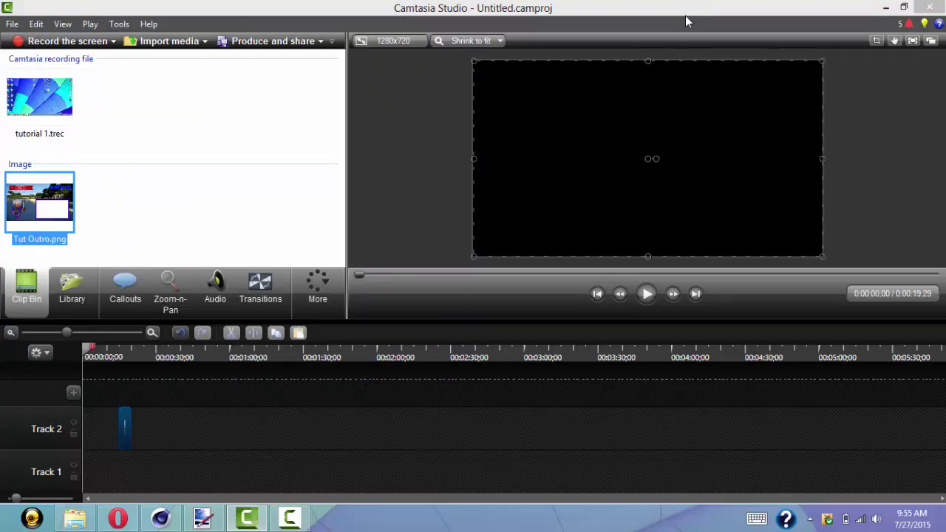
{"action": "left_click_drag", "start_coordinate": [125, 428], "coordinate": [92, 429]}
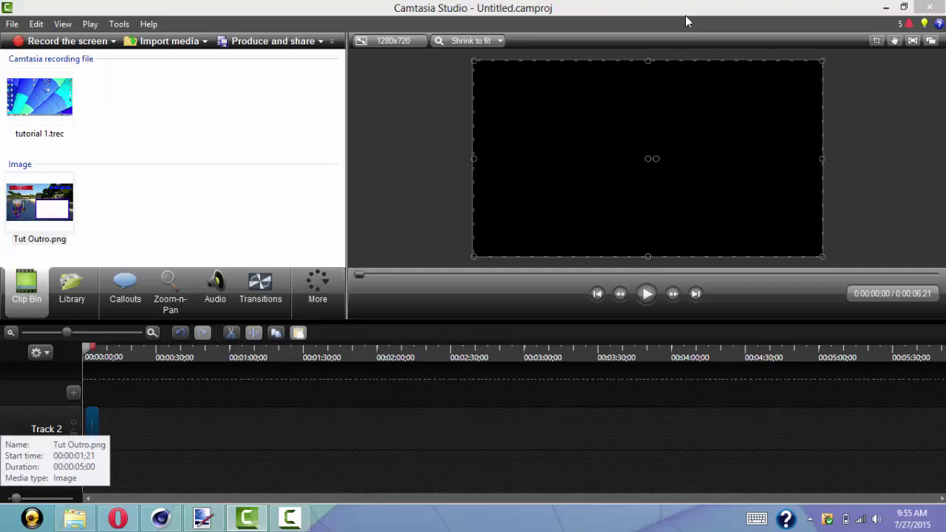
{"action": "mouse_move", "coordinate": [98, 429]}
{"action": "left_mouse_down"}
{"action": "mouse_move", "coordinate": [121, 429]}
{"action": "mouse_move", "coordinate": [111, 429]}
{"action": "left_mouse_up"}
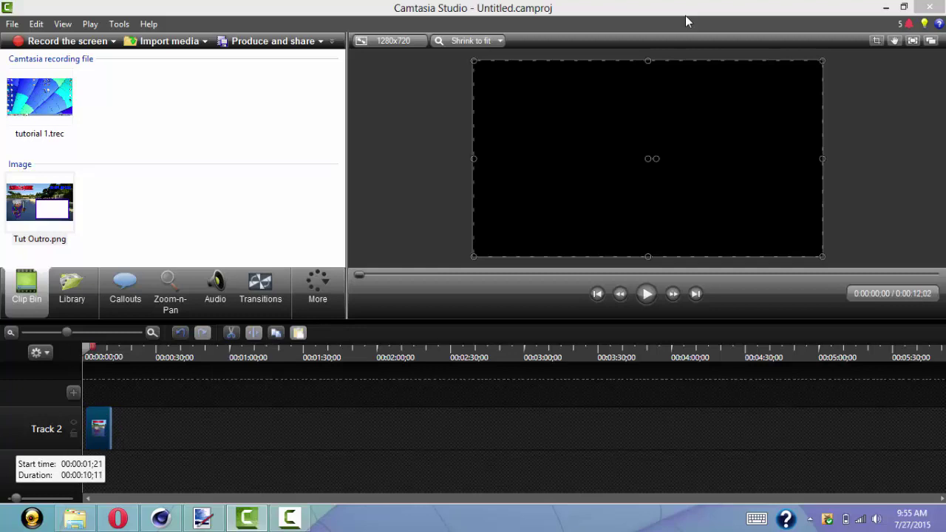
{"action": "left_click", "coordinate": [148, 432]}
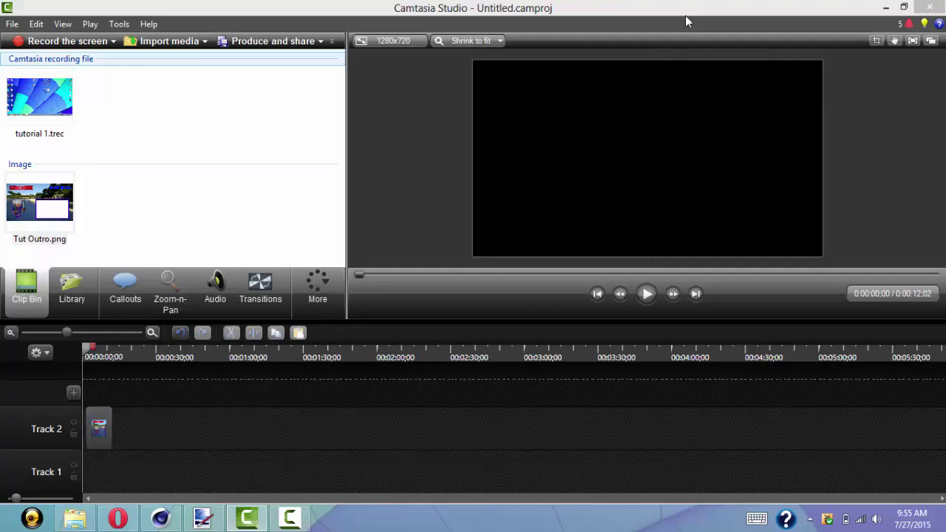
{"action": "key", "text": "ctrl+i"}
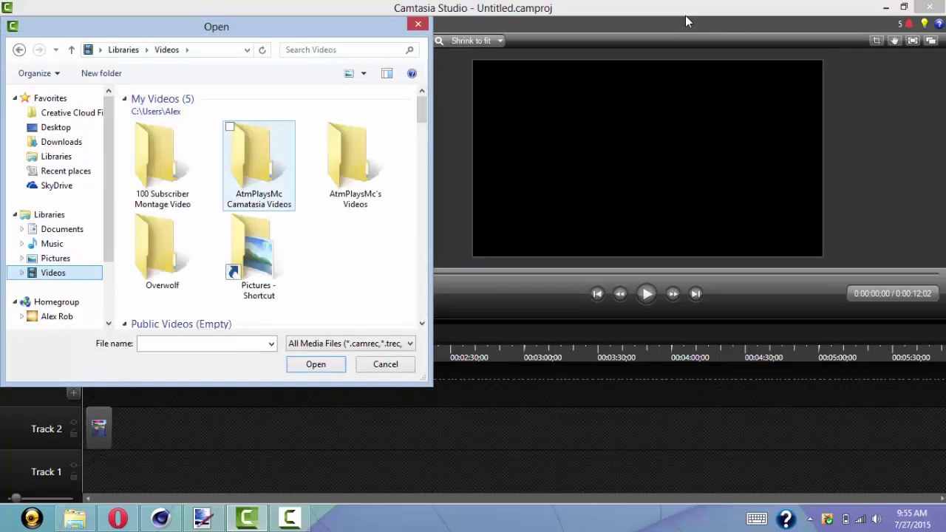
{"action": "key", "text": "Return"}
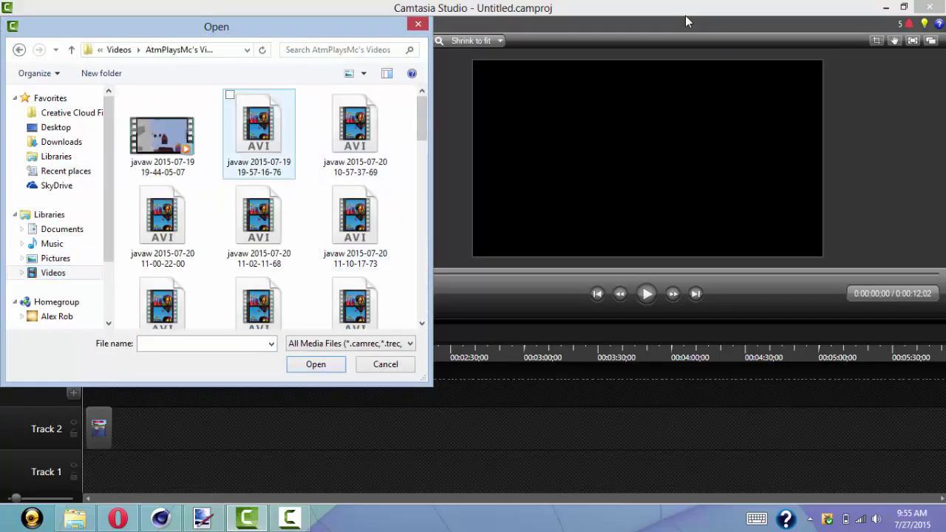
{"action": "double_click", "coordinate": [163, 131]}
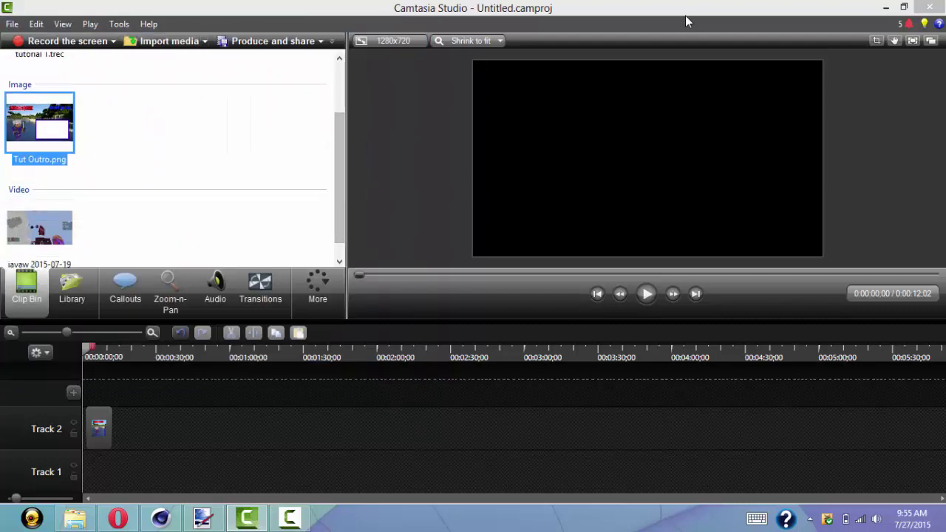
{"action": "left_click_drag", "start_coordinate": [40, 228], "coordinate": [84, 471]}
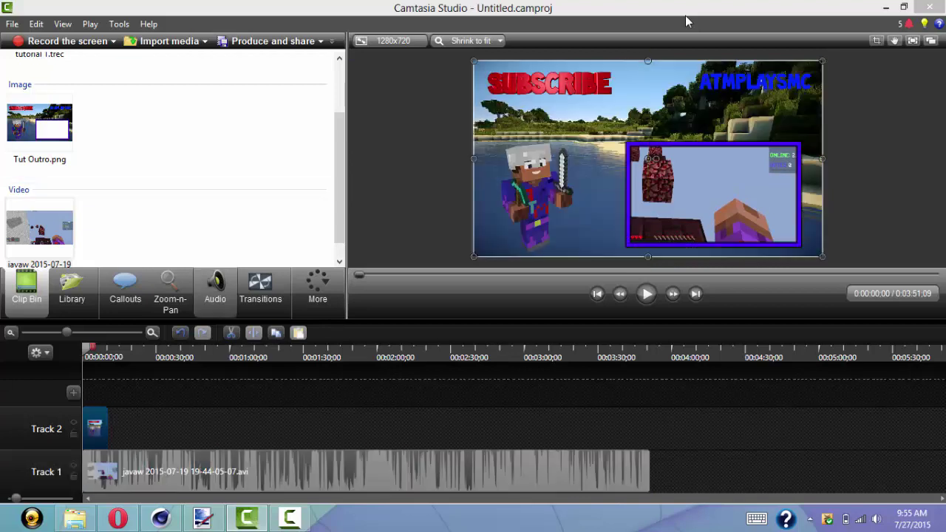
Lower the Track 1 gameplay clip's audio to silence and cut off everything after 0:00:10;11, where the outro image ends.
{"action": "left_click", "coordinate": [215, 288]}
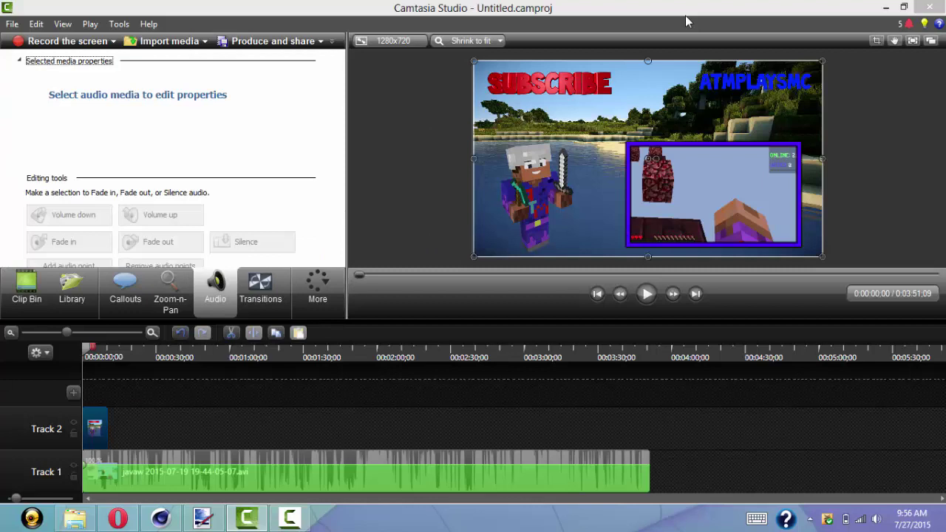
{"action": "left_click_drag", "start_coordinate": [83, 465], "coordinate": [83, 492]}
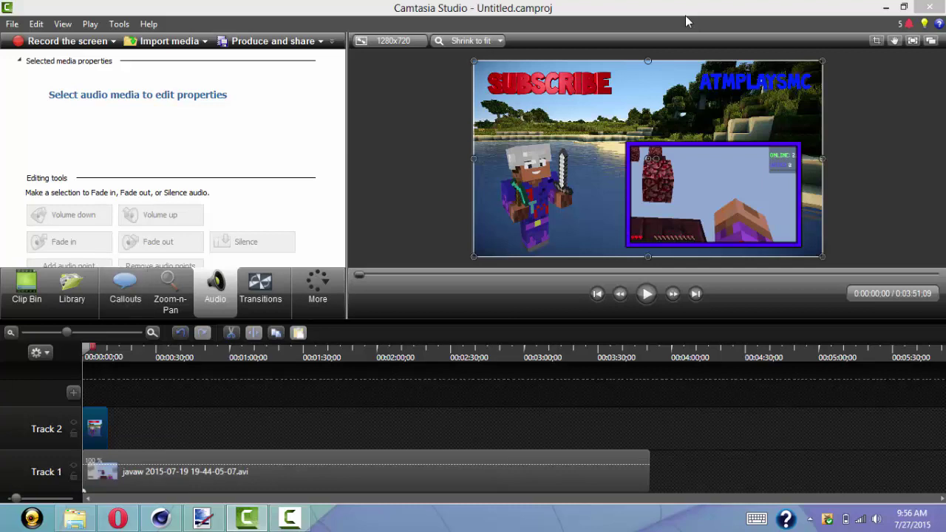
{"action": "left_click", "coordinate": [392, 275]}
{"action": "left_click_drag", "start_coordinate": [115, 347], "coordinate": [108, 348]}
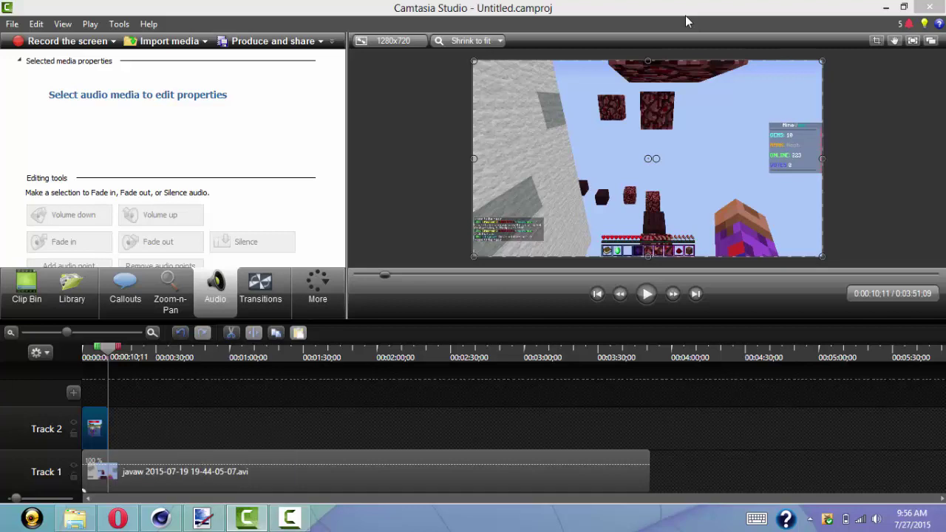
{"action": "left_click", "coordinate": [215, 472]}
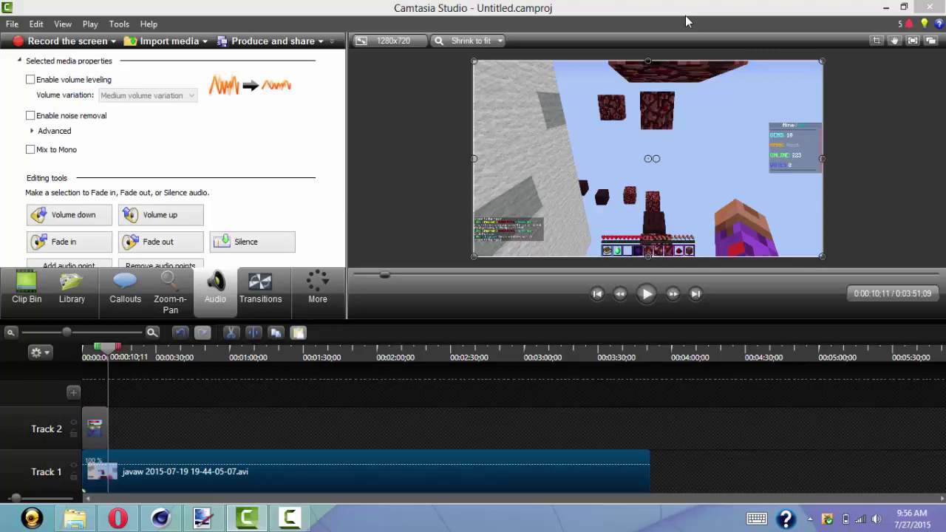
{"action": "right_click", "coordinate": [109, 346]}
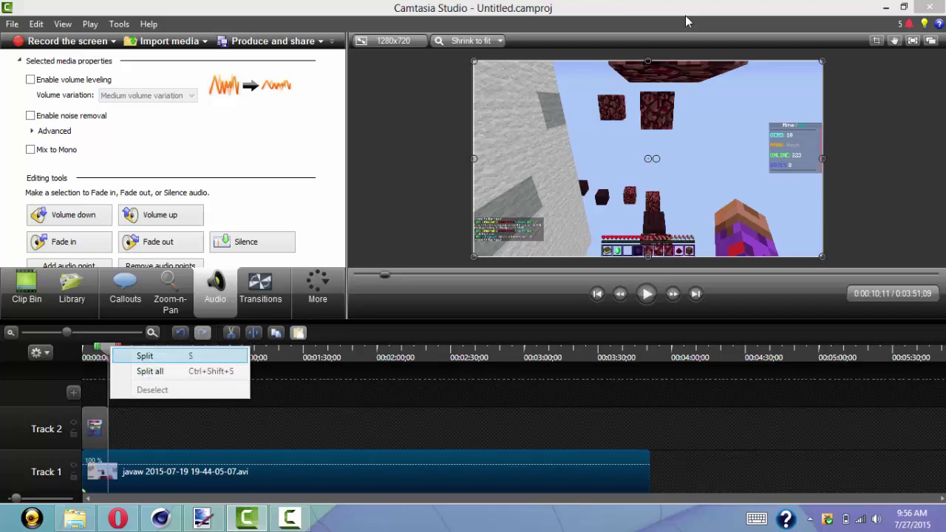
{"action": "left_click", "coordinate": [145, 356]}
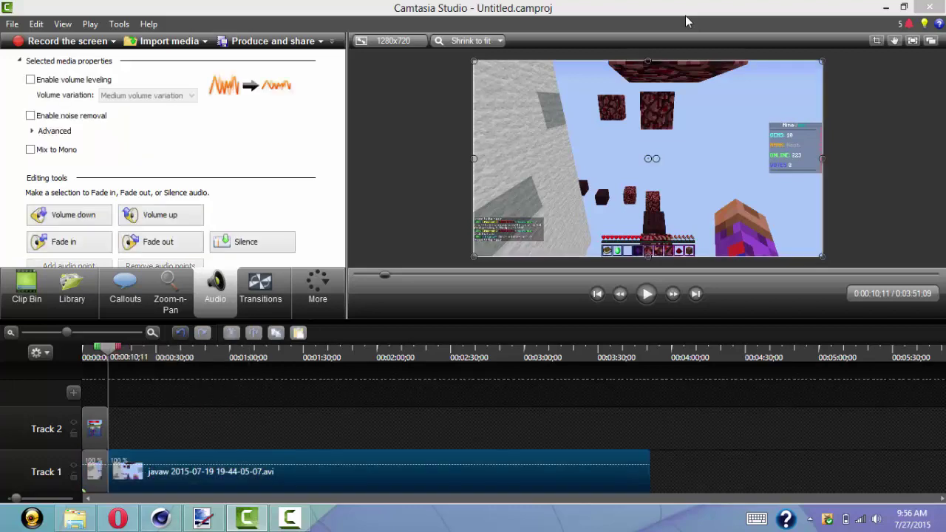
{"action": "key", "text": "Delete"}
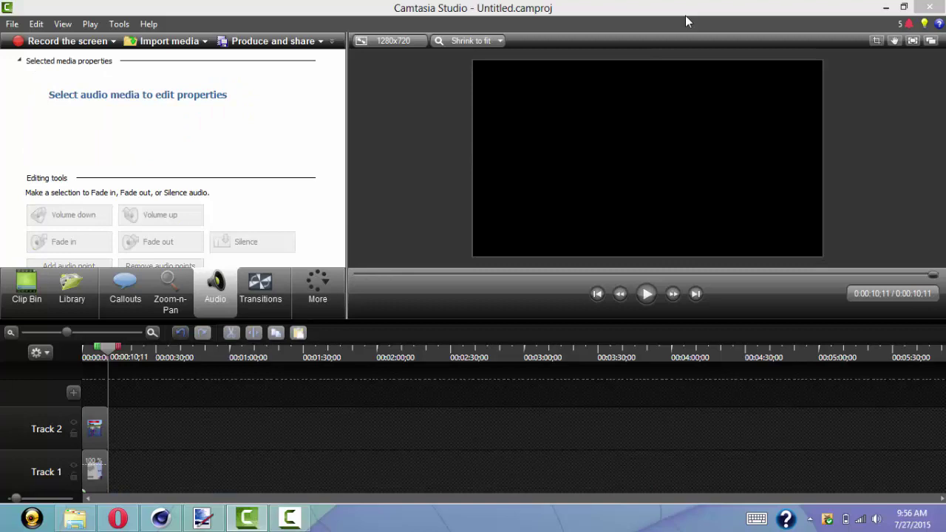
Scale the Track 1 gameplay clip to fit the image's blue frame and play the outro from the beginning.
{"action": "key", "text": "ctrl+Home"}
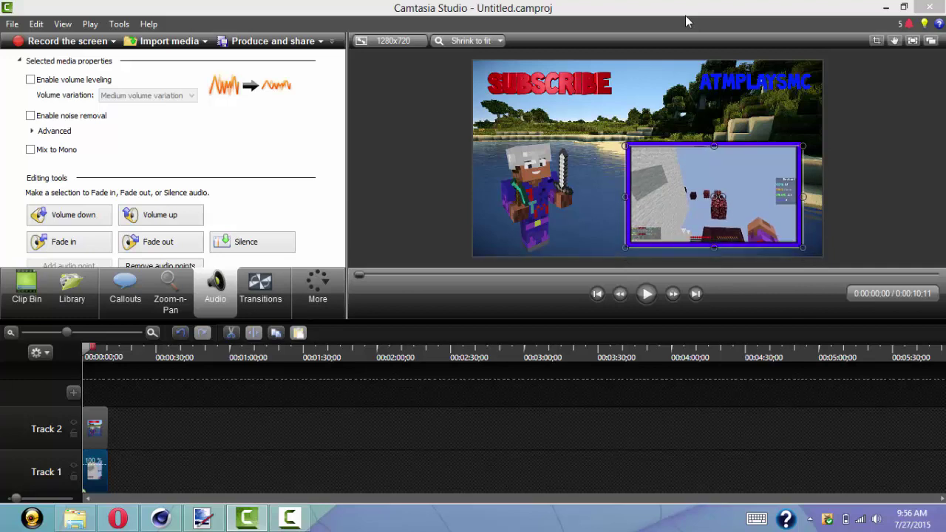
{"action": "key", "text": "Escape"}
{"action": "key", "text": "space"}
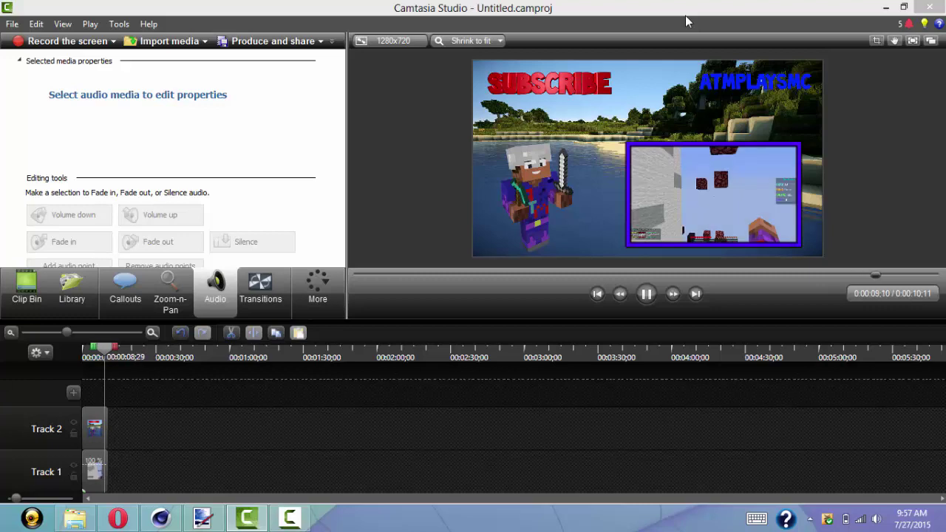
Import Virtual Riot - Idols (EDM Mashup).mp3 from the Music folder in Downloads and place it on Track 3.
{"action": "key", "text": "b"}
{"action": "key", "text": "ctrl+i"}
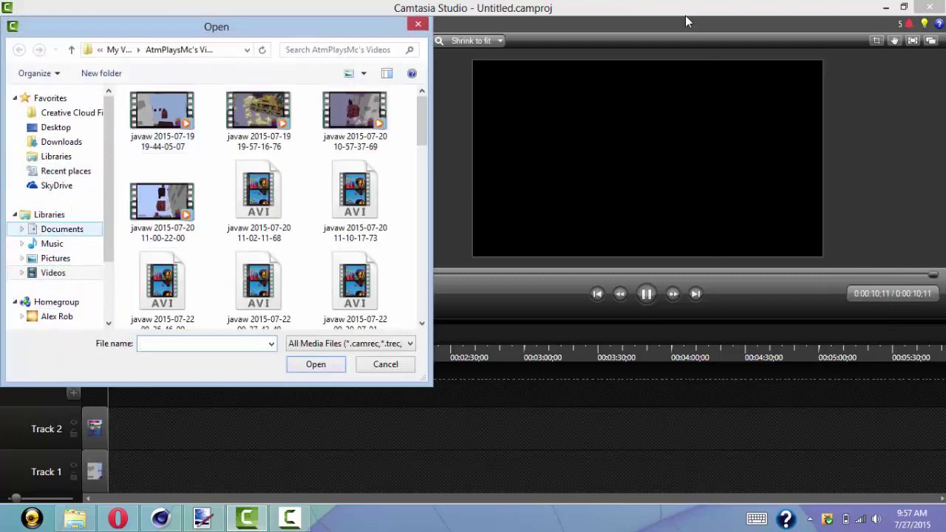
{"action": "left_click", "coordinate": [63, 229]}
{"action": "left_click", "coordinate": [61, 142]}
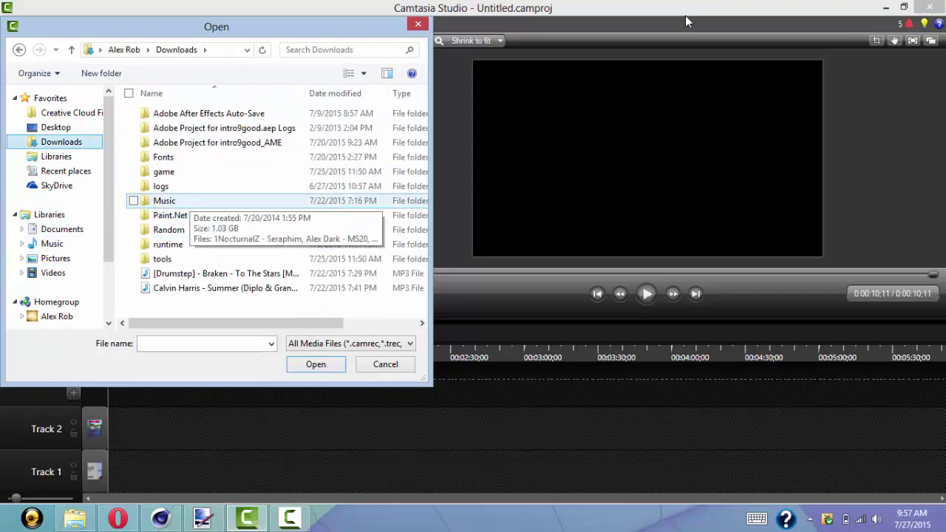
{"action": "double_click", "coordinate": [164, 200]}
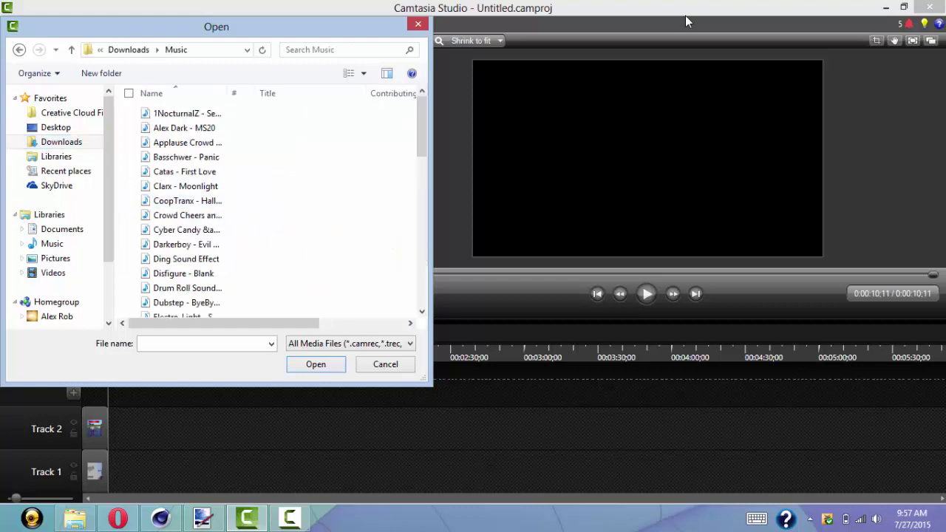
{"action": "scroll", "coordinate": [273, 137], "scroll_direction": "down", "scroll_amount": 13}
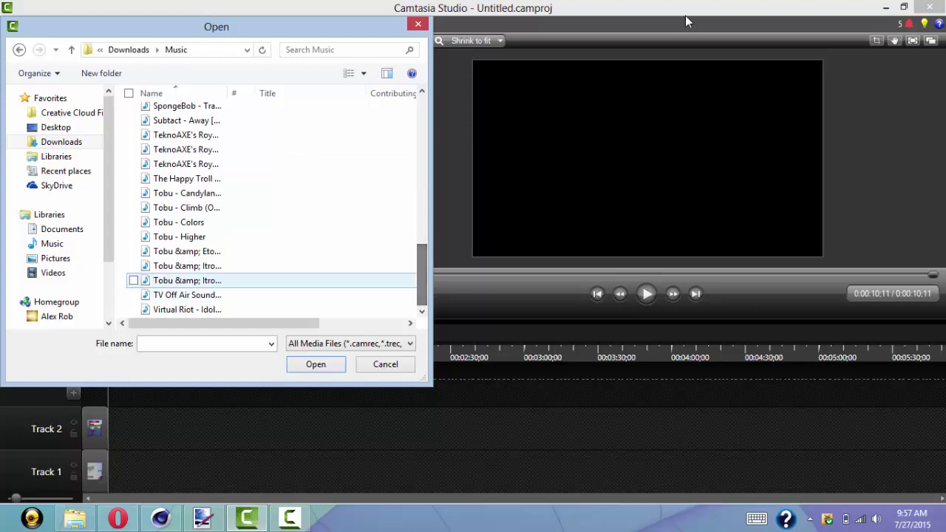
{"action": "double_click", "coordinate": [188, 310]}
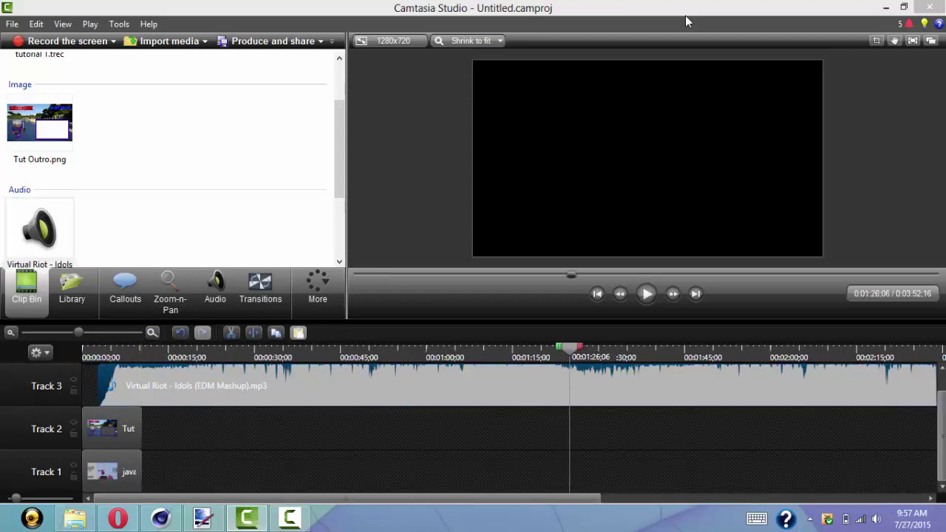
Split the Track 3 music at 0:01:01;20, delete the part before it, and move the remainder to the timeline start.
{"action": "left_click_drag", "start_coordinate": [577, 347], "coordinate": [449, 348]}
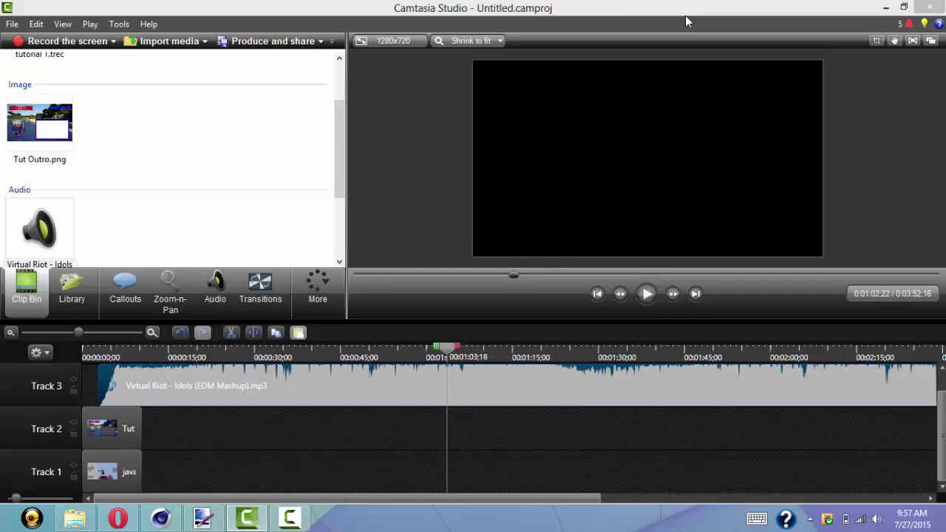
{"action": "right_click", "coordinate": [433, 346]}
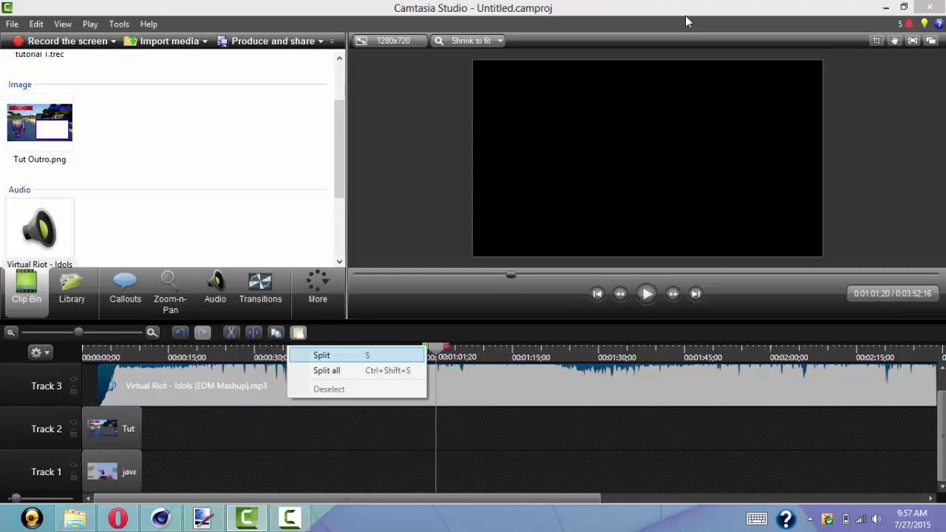
{"action": "left_click", "coordinate": [399, 355]}
{"action": "key", "text": "Delete"}
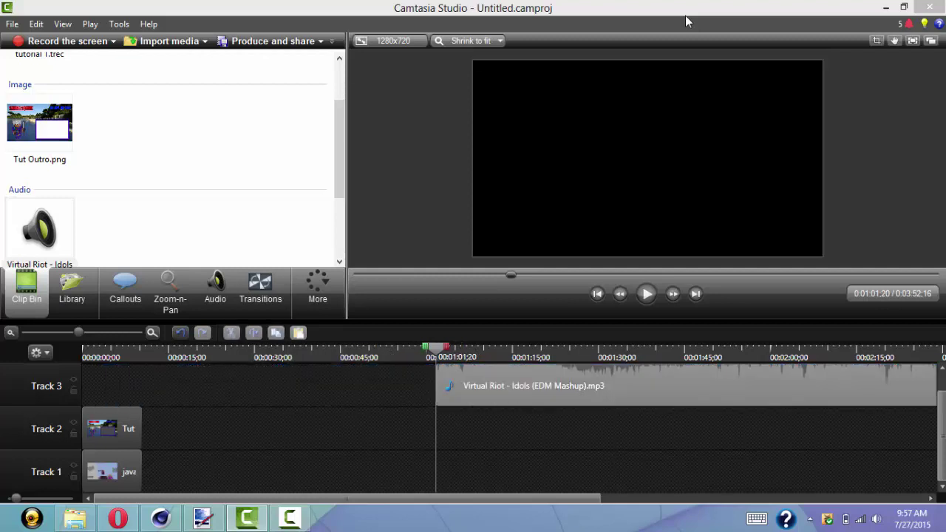
{"action": "left_click_drag", "start_coordinate": [517, 387], "coordinate": [163, 379]}
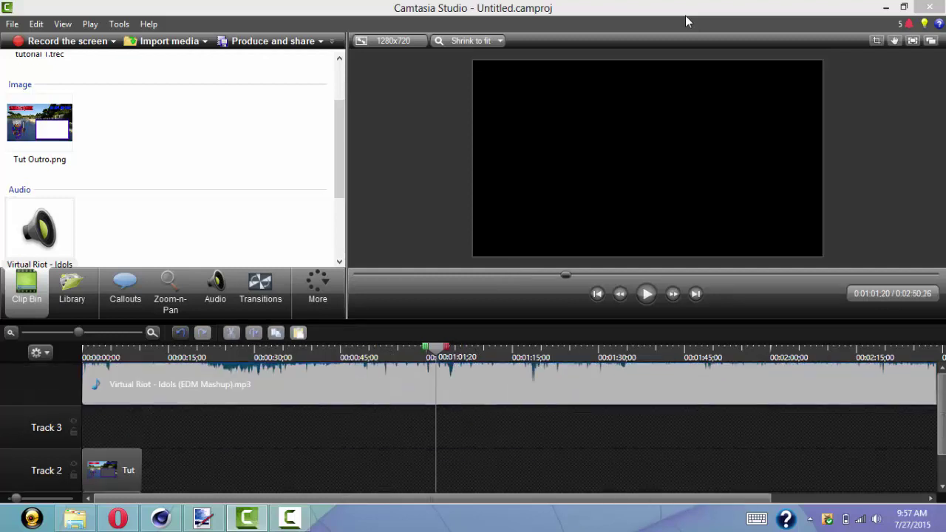
{"action": "left_click_drag", "start_coordinate": [942, 416], "coordinate": [941, 438]}
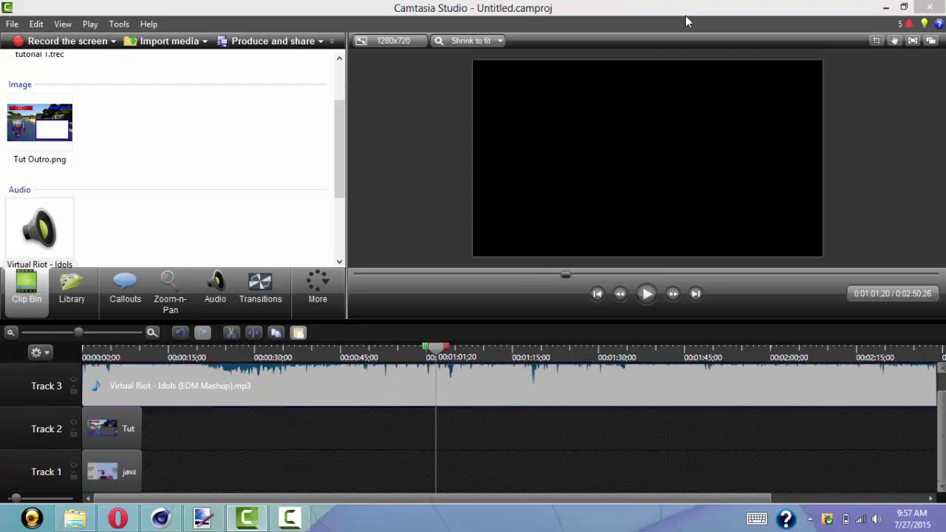
Split the Track 3 music at 0:00:10;11, where the outro image ends, and delete the part after it.
{"action": "left_click_drag", "start_coordinate": [78, 332], "coordinate": [67, 333]}
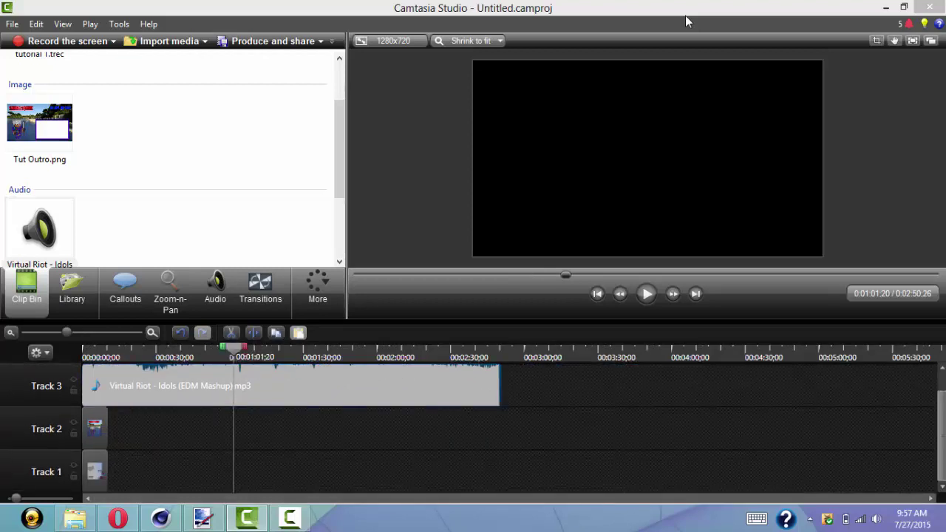
{"action": "left_click_drag", "start_coordinate": [233, 347], "coordinate": [108, 347]}
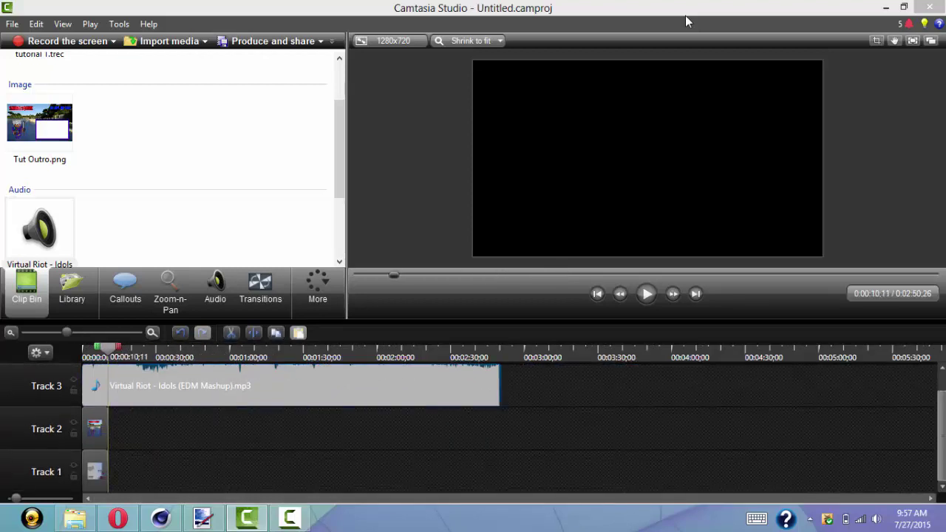
{"action": "right_click", "coordinate": [106, 348]}
{"action": "left_click", "coordinate": [139, 360]}
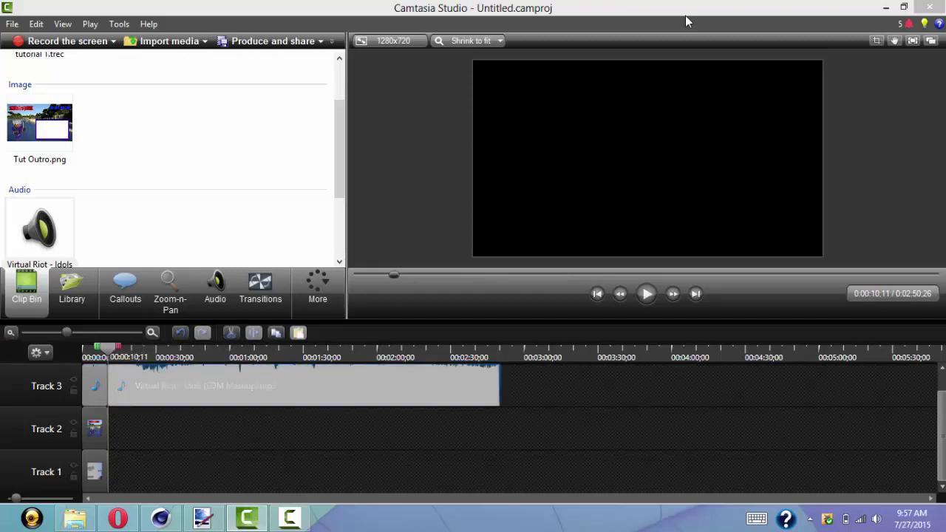
{"action": "key", "text": "Delete"}
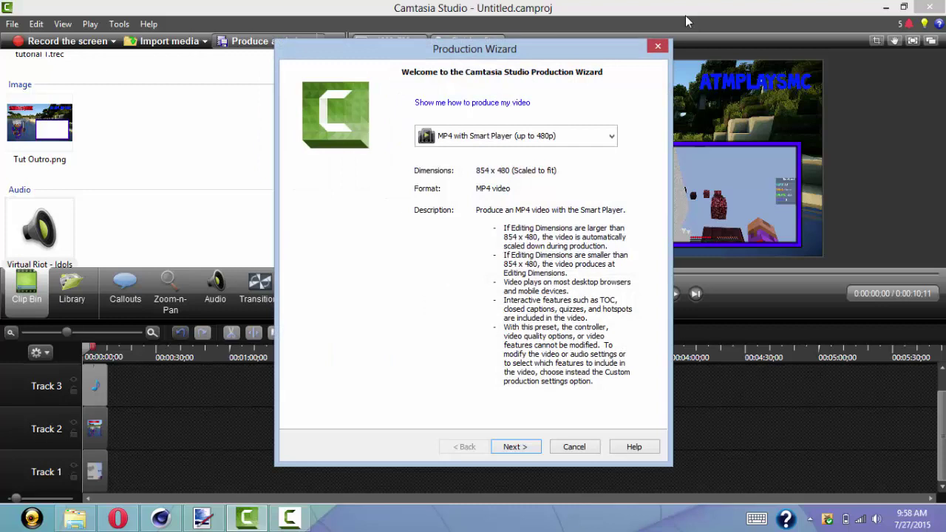
Produce the video with the MP4 with Smart Player (up to 1080p) preset under the production name Tut Outro.
{"action": "left_click", "coordinate": [611, 136]}
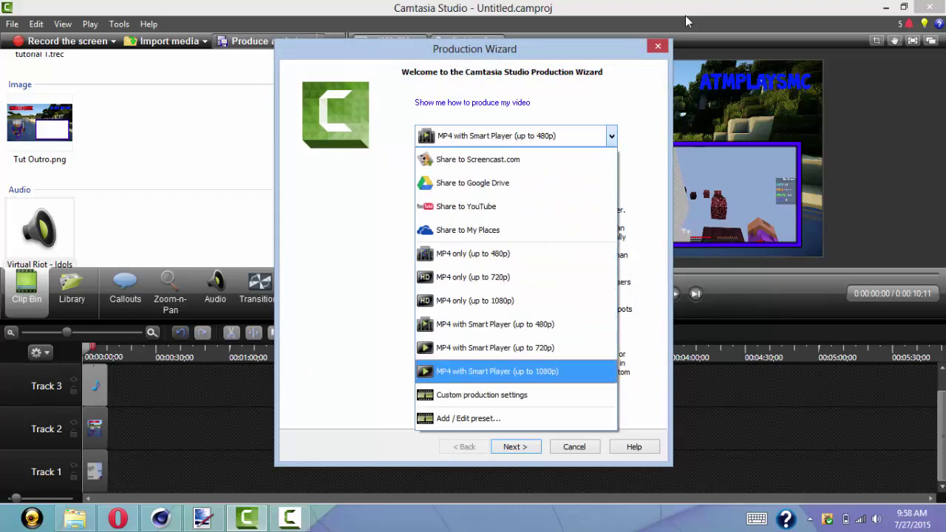
{"action": "key", "text": "Return"}
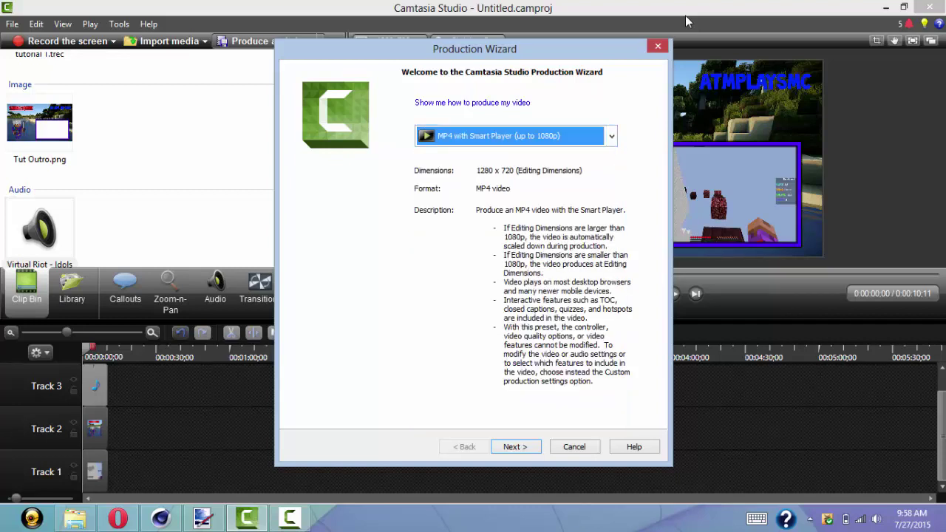
{"action": "key", "text": "Return"}
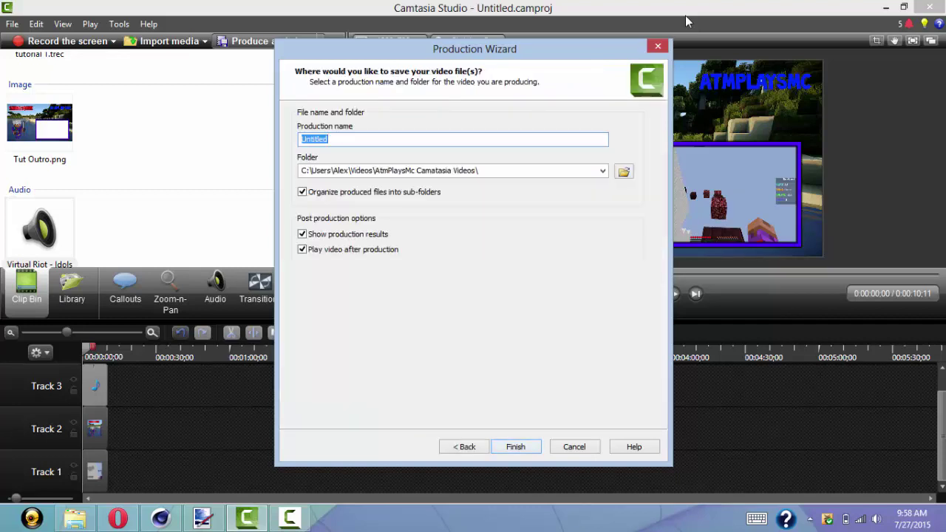
{"action": "type", "text": "Tut Outro"}
{"action": "key", "text": "Return"}
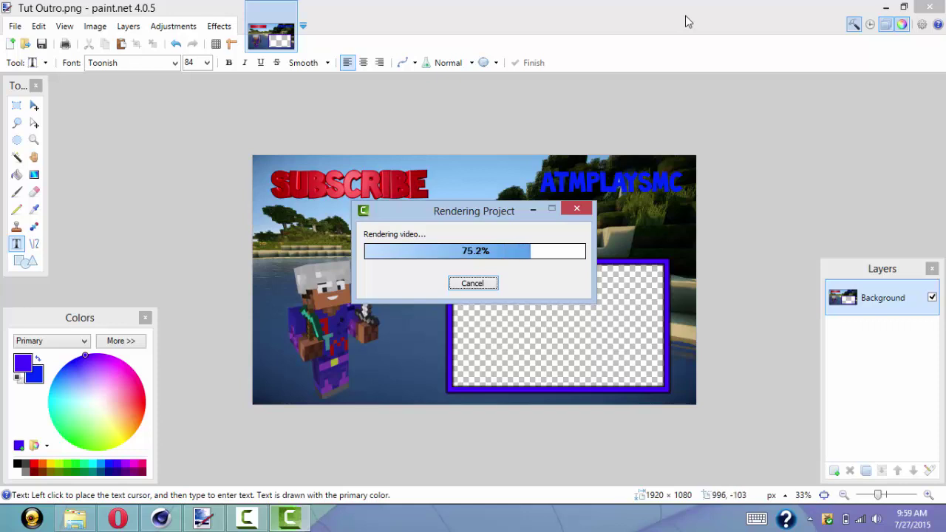
{"action": "key", "text": "alt+i"}
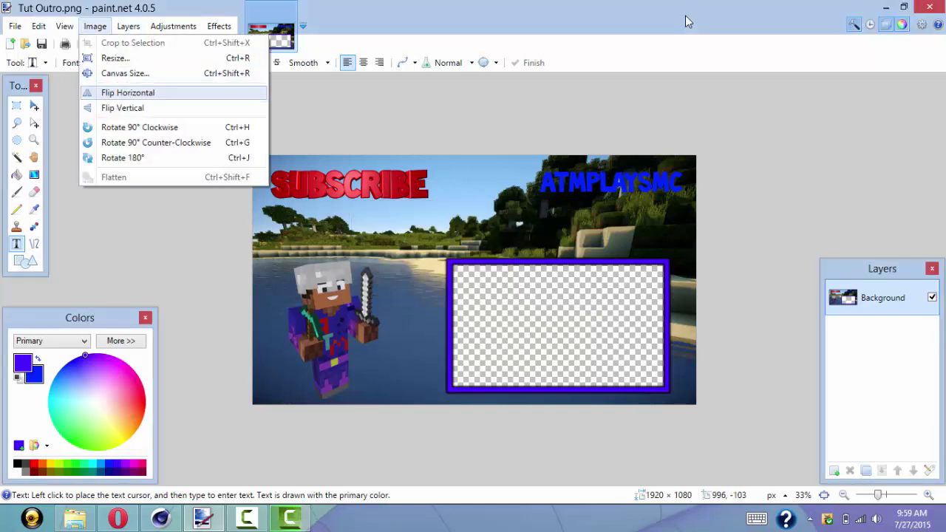
{"action": "key", "text": "Up"}
{"action": "key", "text": "Return"}
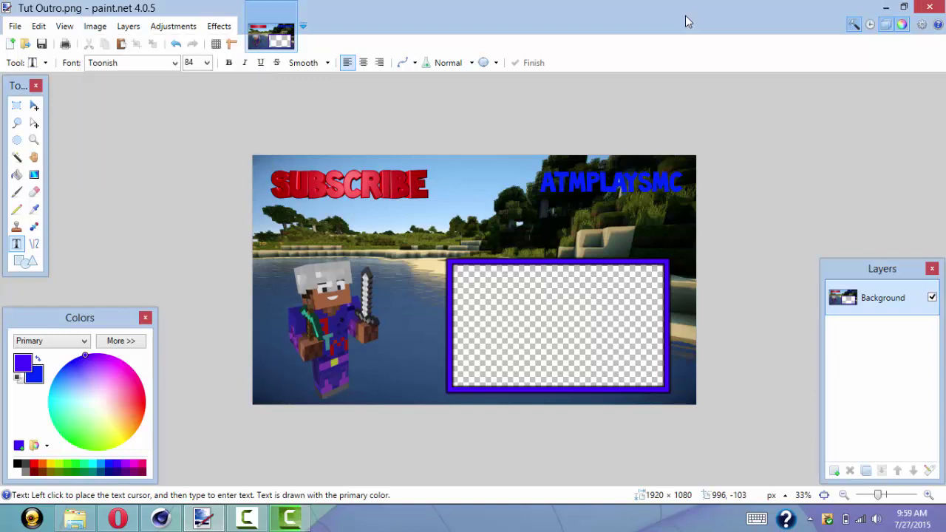
{"action": "left_click", "coordinate": [567, 106]}
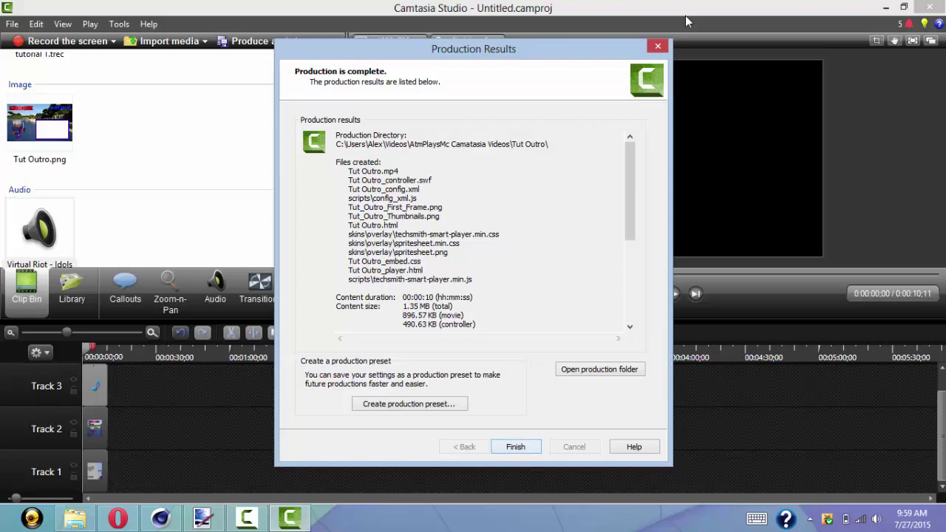
Close the browser preview of the produced outro and finish the production results in Camtasia Studio.
{"action": "key", "text": "Return"}
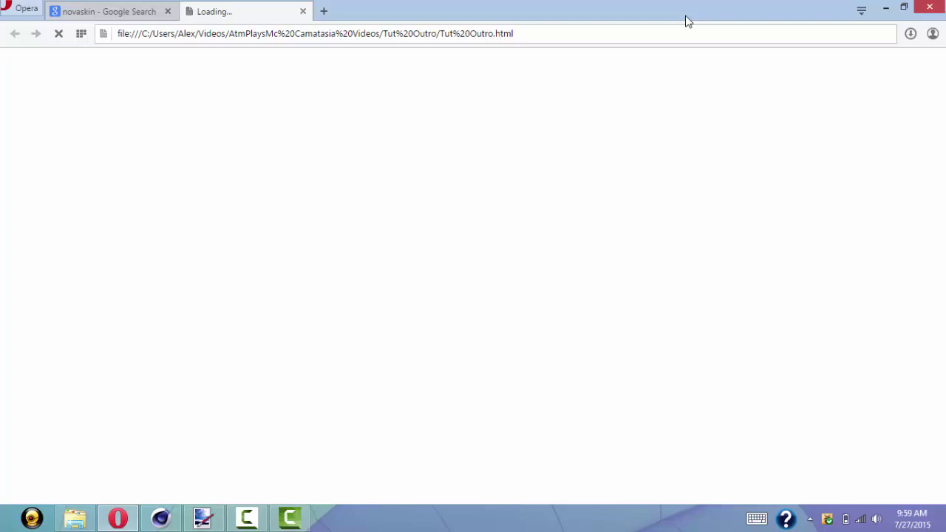
{"action": "key", "text": "ctrl+w"}
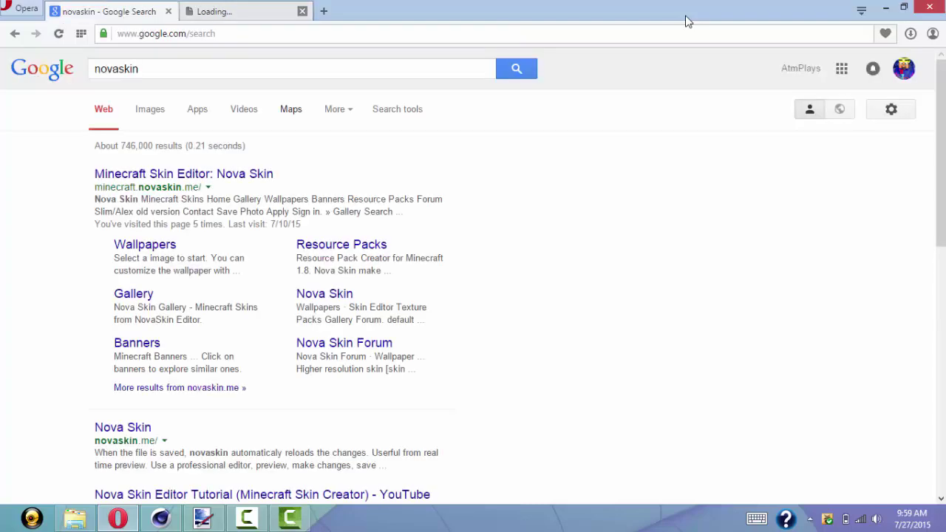
{"action": "key", "text": "alt+Tab"}
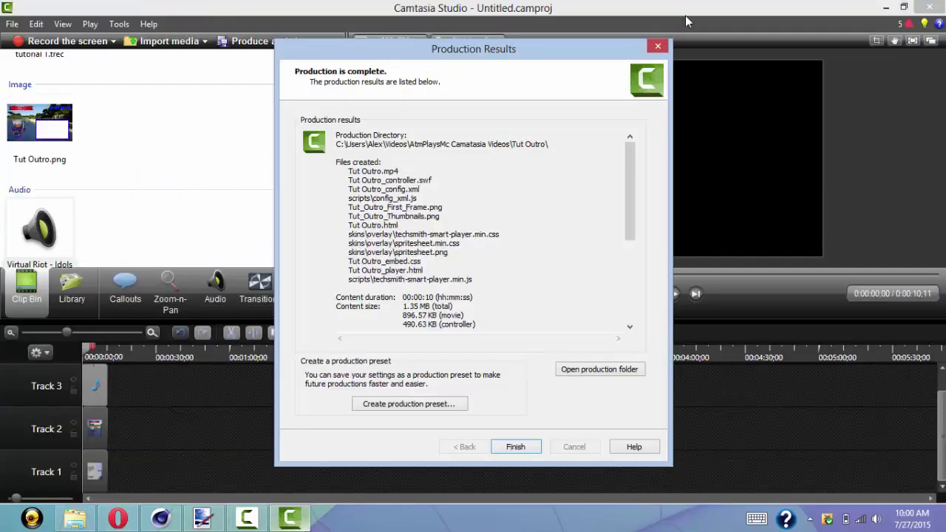
{"action": "key", "text": "Return"}
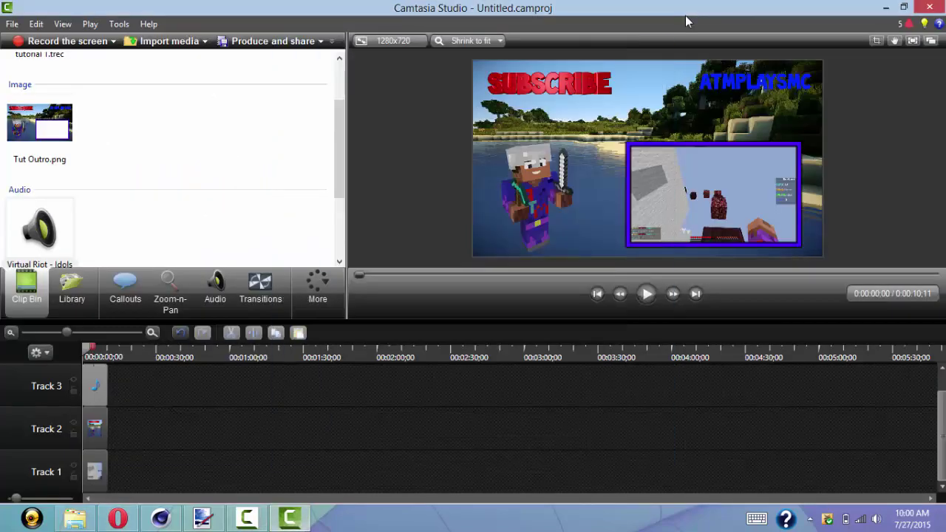
Switch to File Explorer and open the Tut Outro folder inside AtmPlaysMc Camatasia Videos in the Videos library.
{"action": "key", "text": "alt+Tab"}
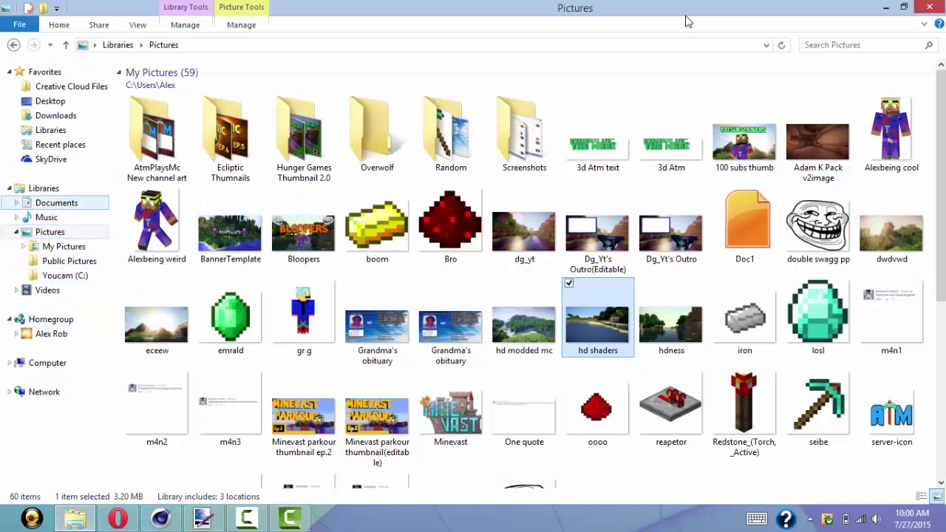
{"action": "left_click", "coordinate": [47, 290]}
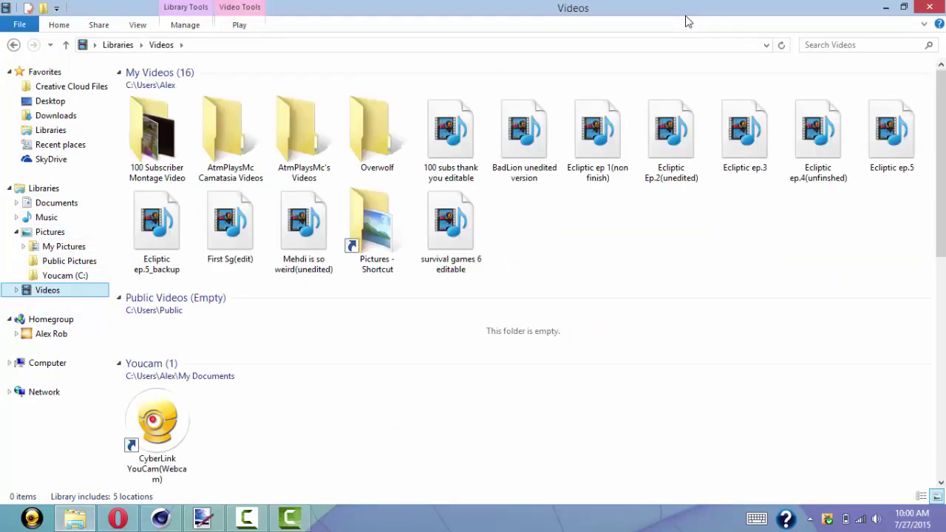
{"action": "key", "text": "a"}
{"action": "key", "text": "Return"}
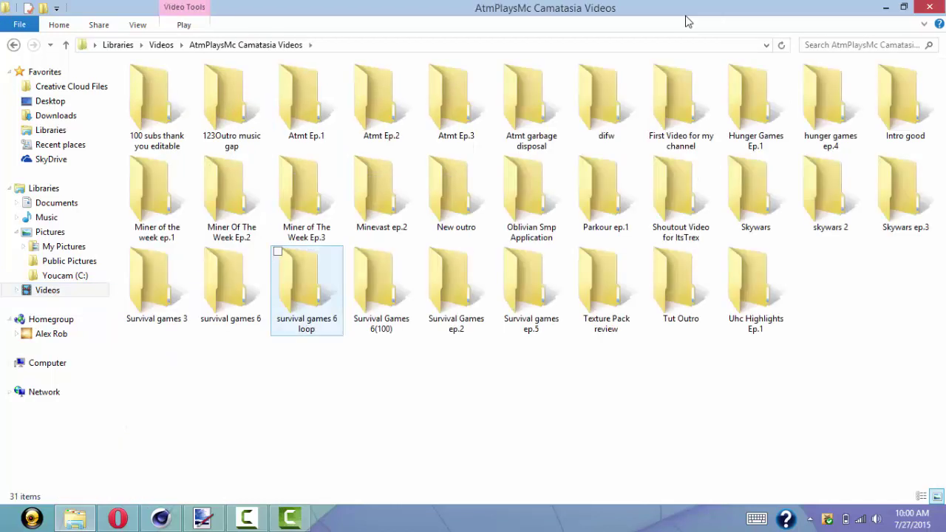
{"action": "key", "text": "t"}
{"action": "key", "text": "u"}
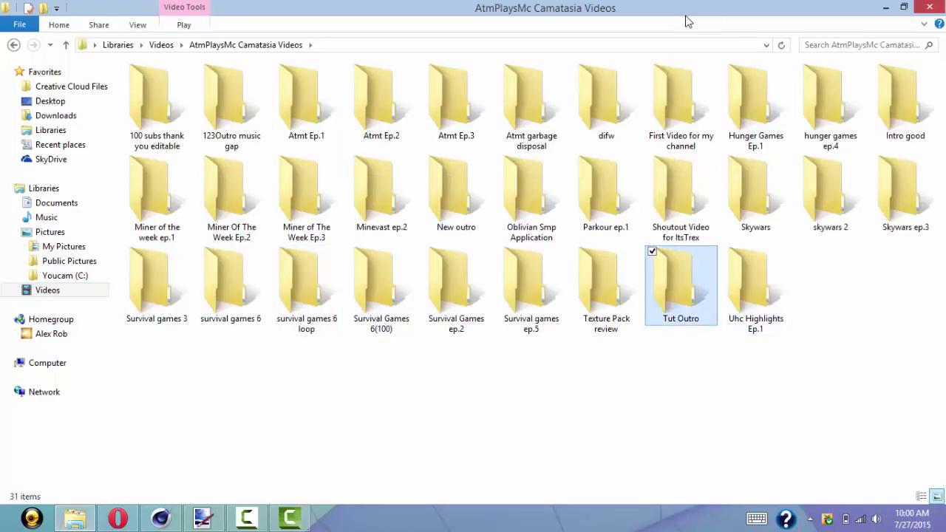
{"action": "key", "text": "Return"}
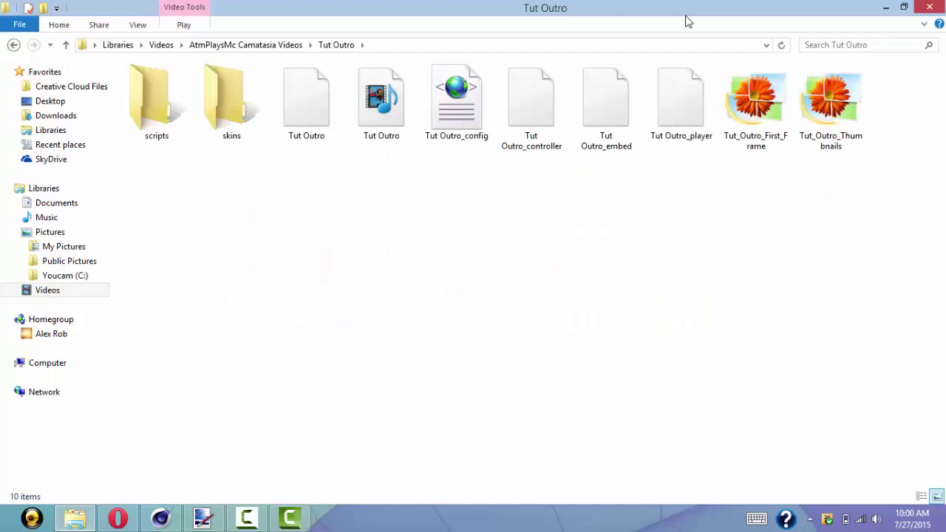
Play the produced Tut Outro video in a maximized media player window and close the player at its end.
{"action": "key", "text": "t"}
{"action": "key", "text": "t"}
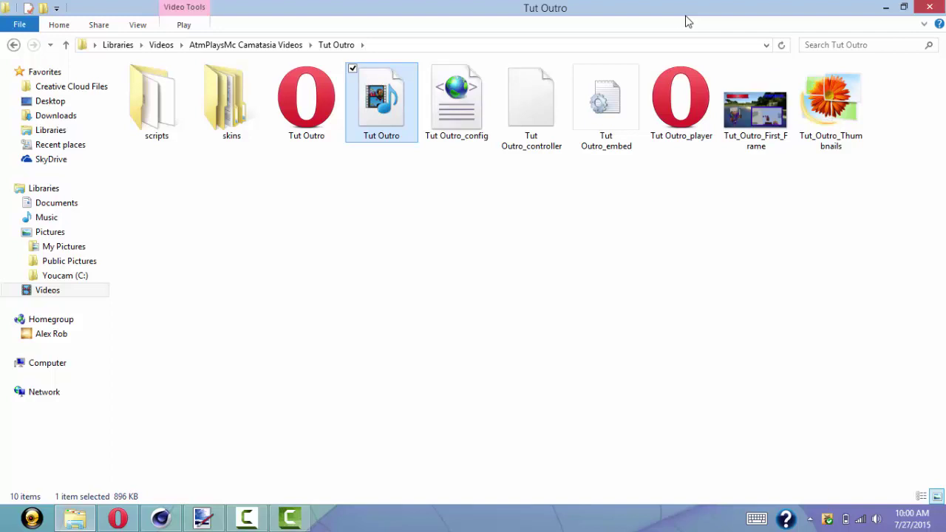
{"action": "key", "text": "Return"}
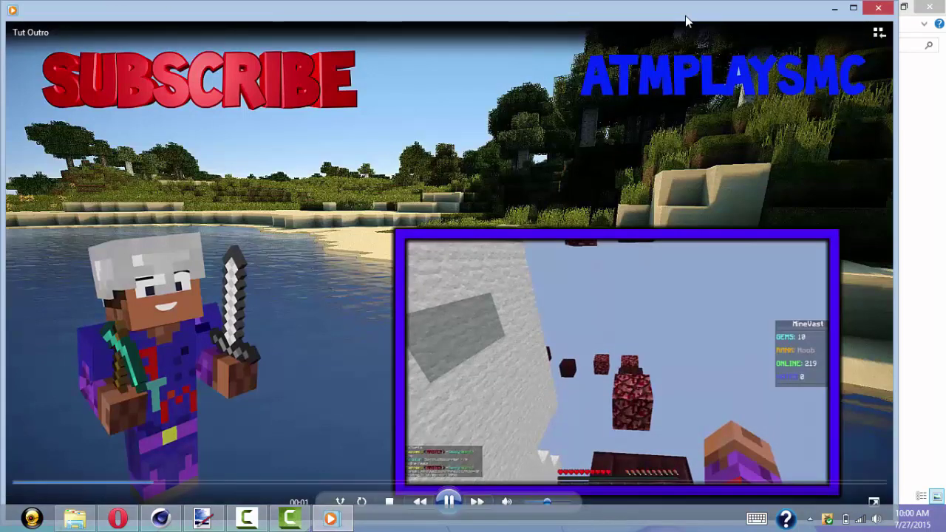
{"action": "key", "text": "space"}
{"action": "double_click", "coordinate": [686, 21]}
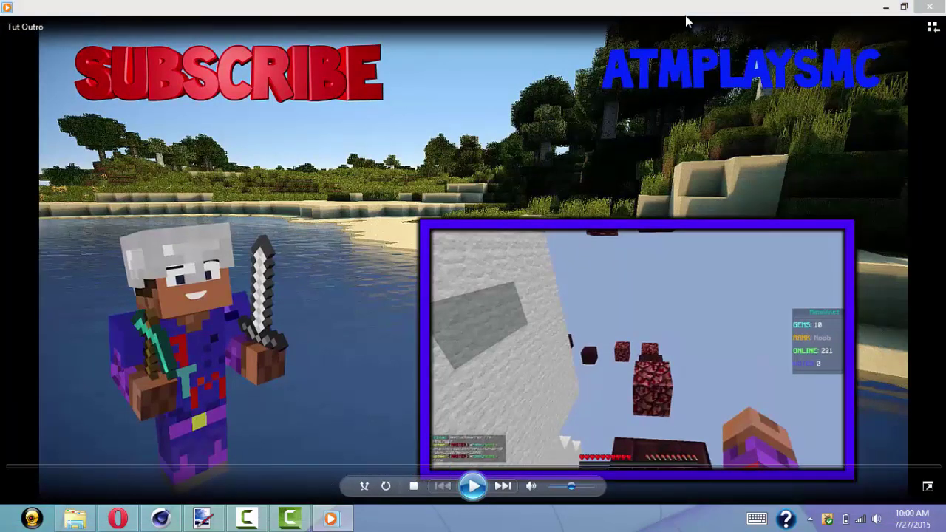
{"action": "key", "text": "space"}
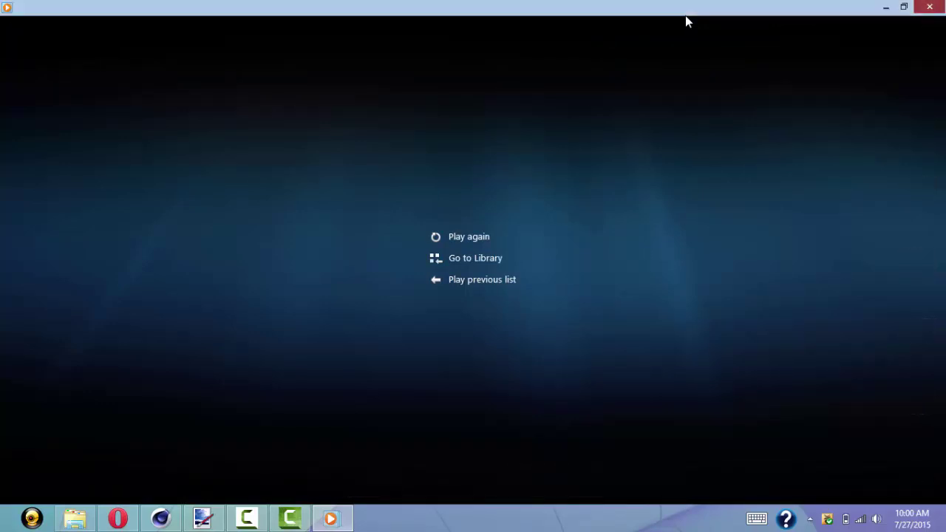
{"action": "key", "text": "alt+F4"}
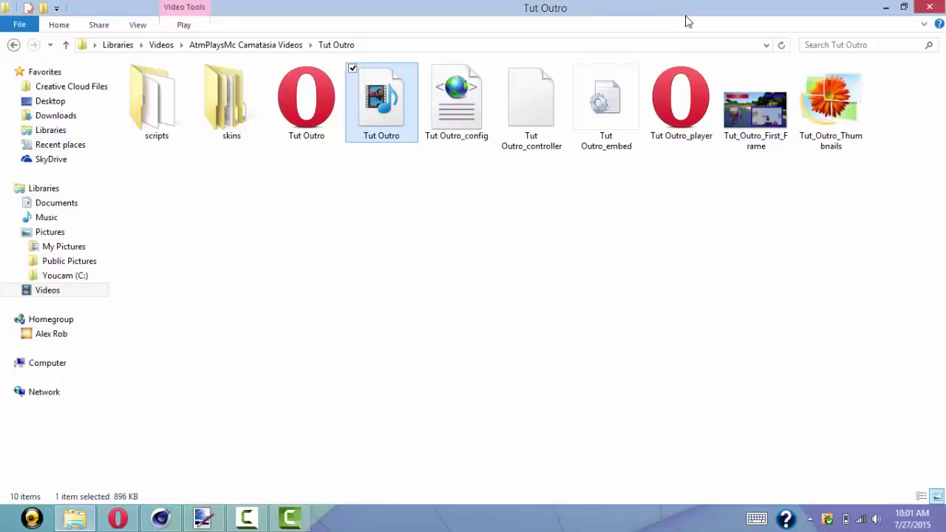